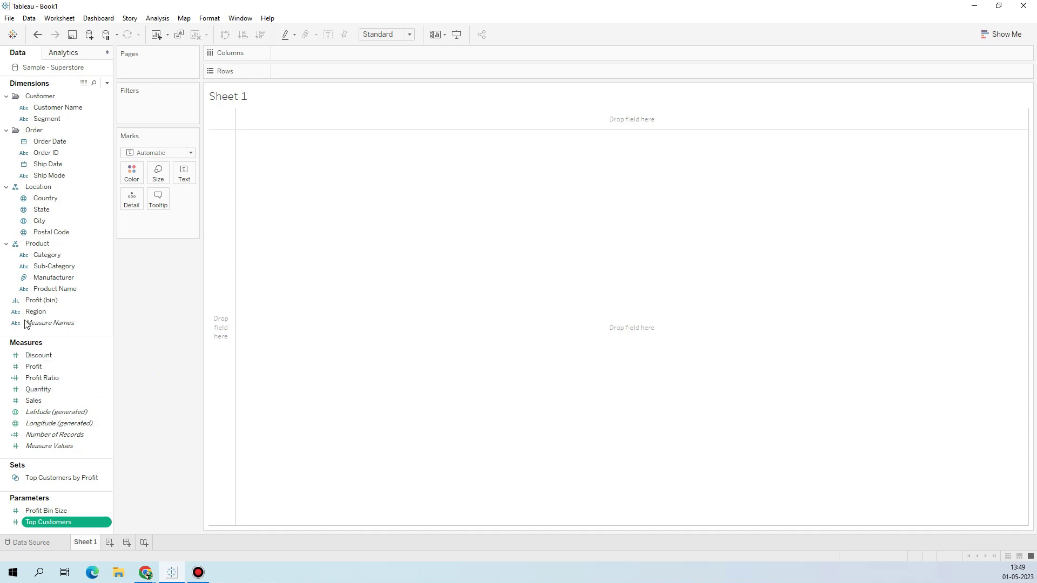
- Look through the dimensions and measures of the Sample - Superstore data source
click(46, 200)
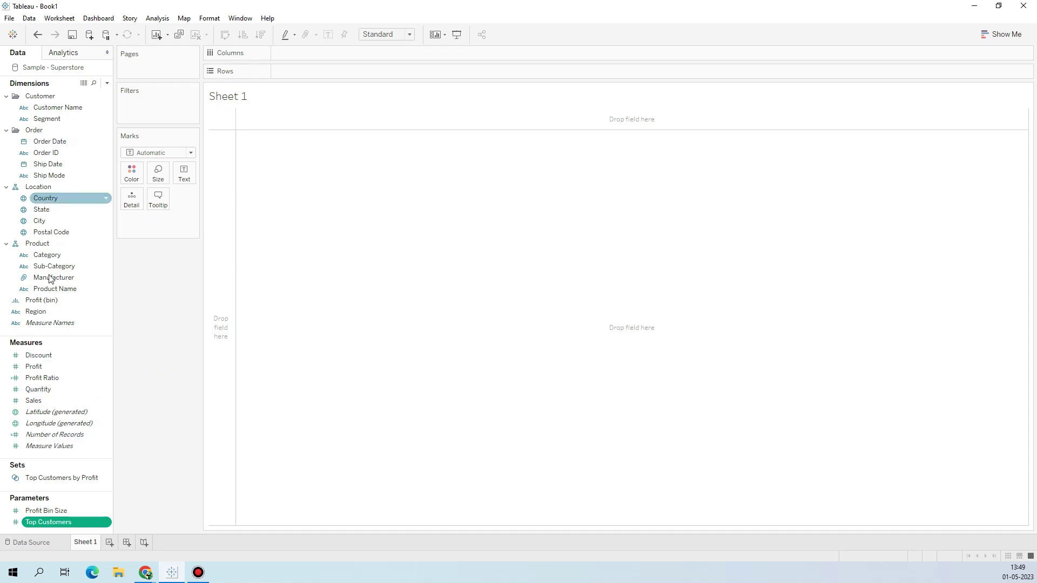
click(60, 108)
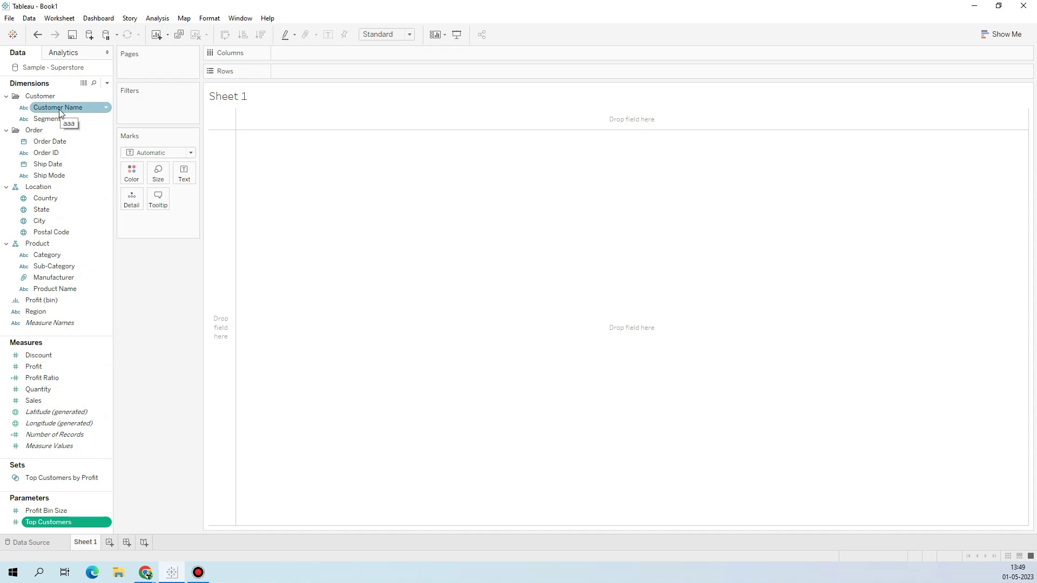
key(Down)
key(Down)
key(Down)
key(Down)
key(Down)
key(Down)
key(Down)
key(Down)
key(Down)
key(Down)
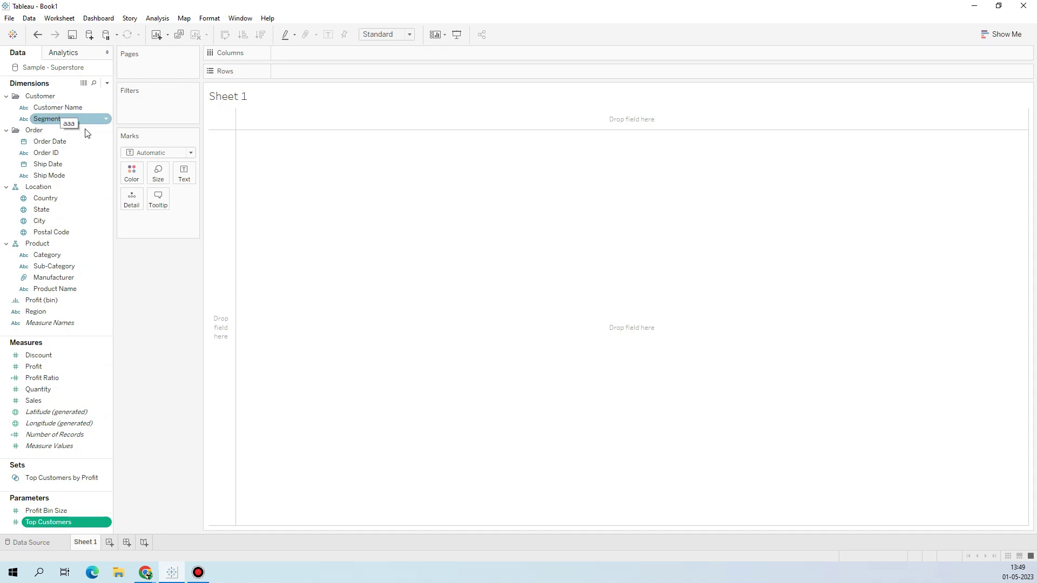
click(64, 143)
click(68, 425)
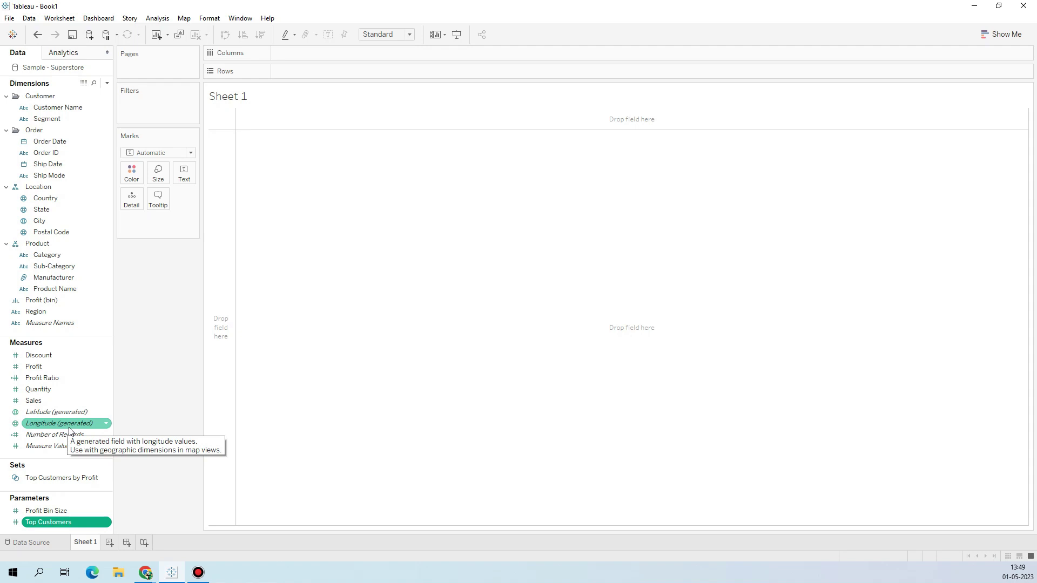
click(70, 389)
click(82, 231)
click(76, 246)
click(75, 256)
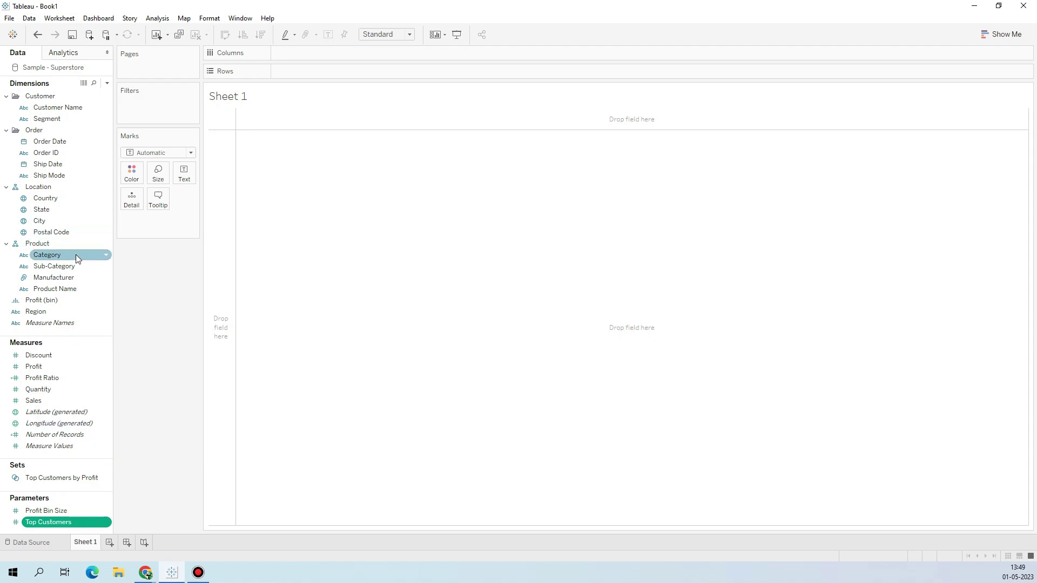
- Start a new parameter from the Category dimension, keeping the name Category Parameter, and reposition its dialog
click(66, 254)
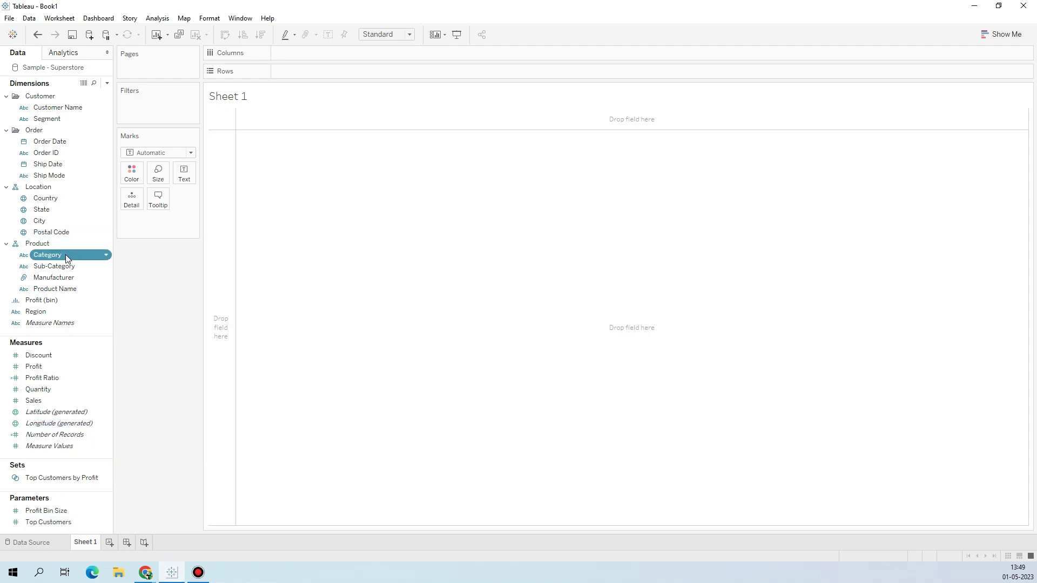
right_click(96, 255)
mouse_move(151, 331)
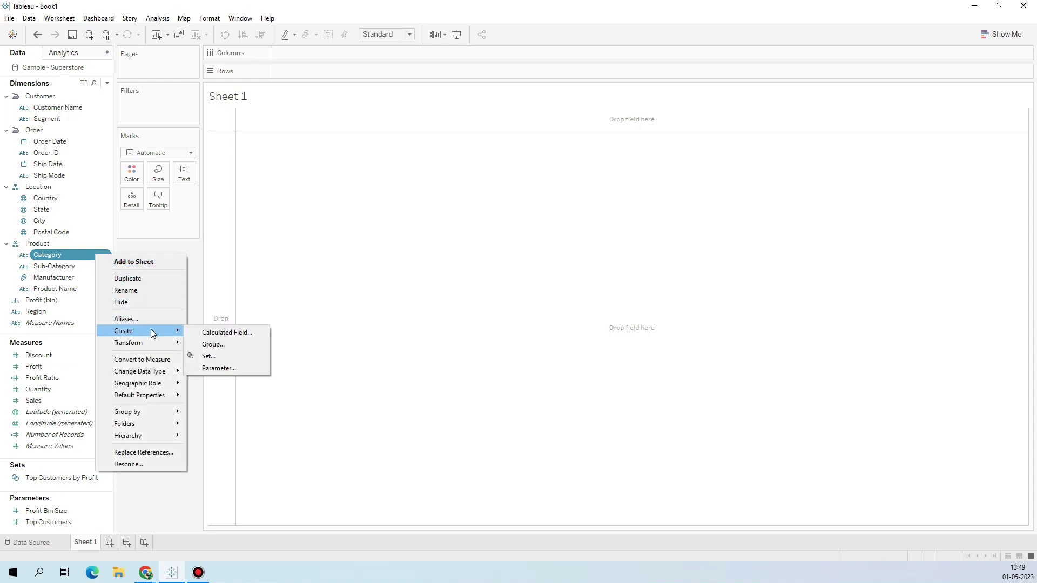
click(233, 374)
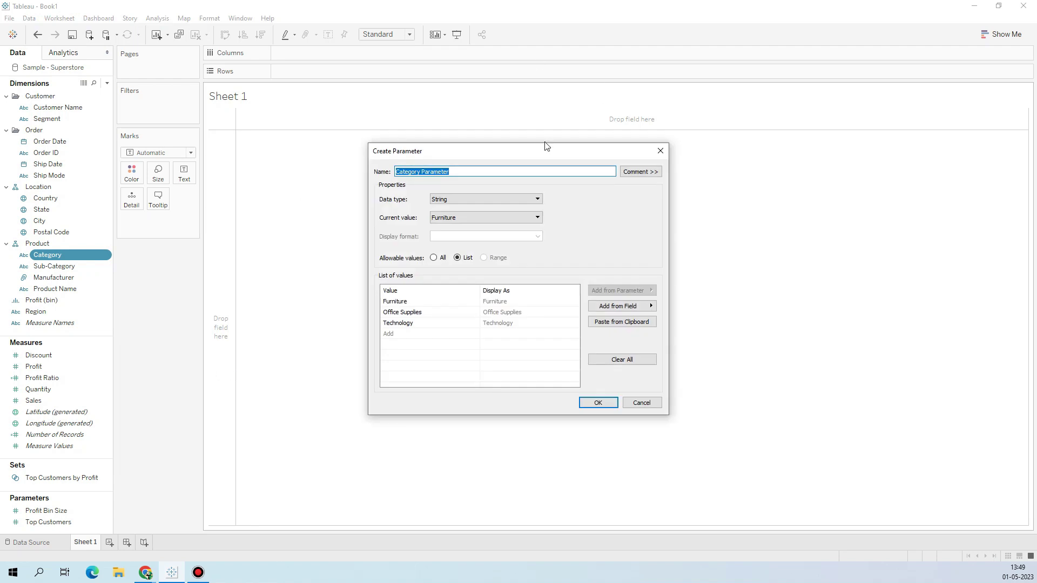
drag(534, 146, 482, 111)
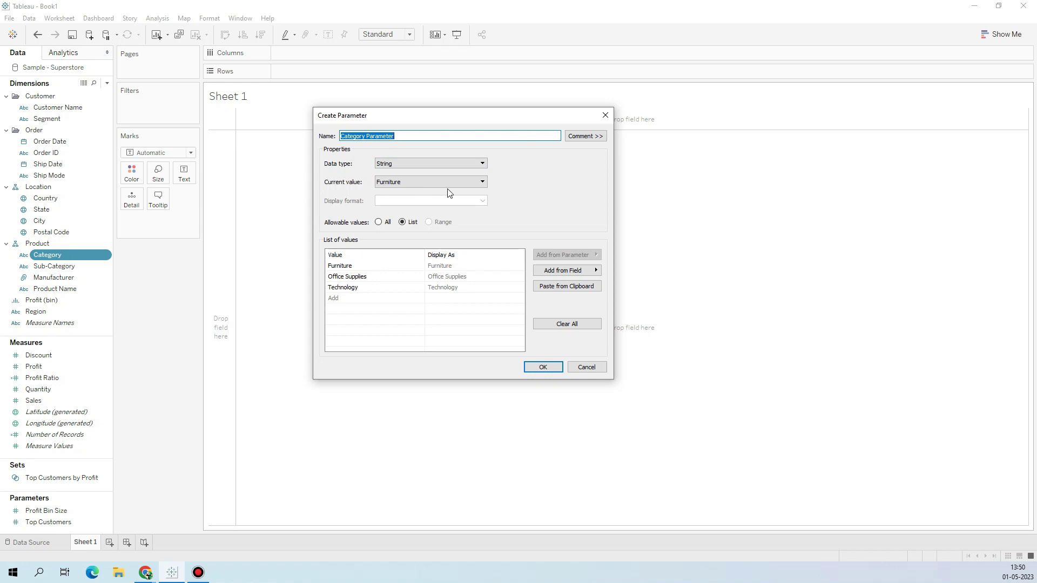
- Review the parameter's list of values, their display names and the fields from which values can be added
click(349, 268)
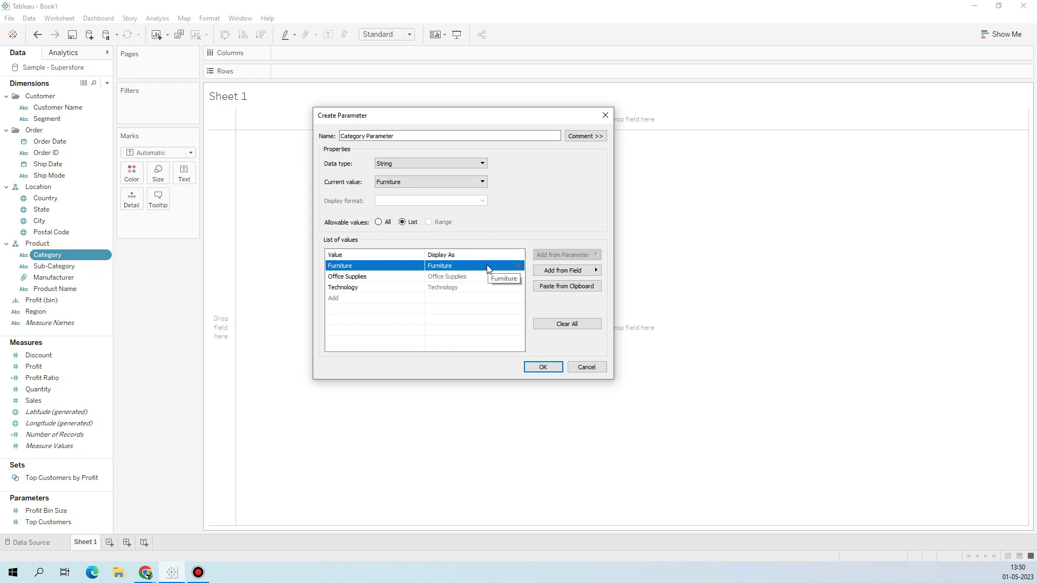
click(344, 276)
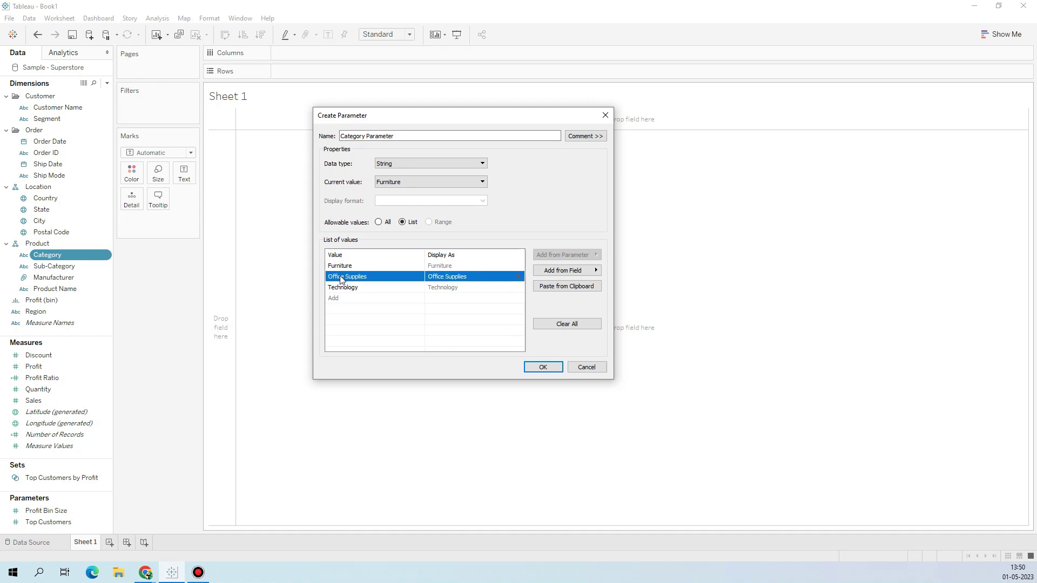
click(347, 287)
click(379, 318)
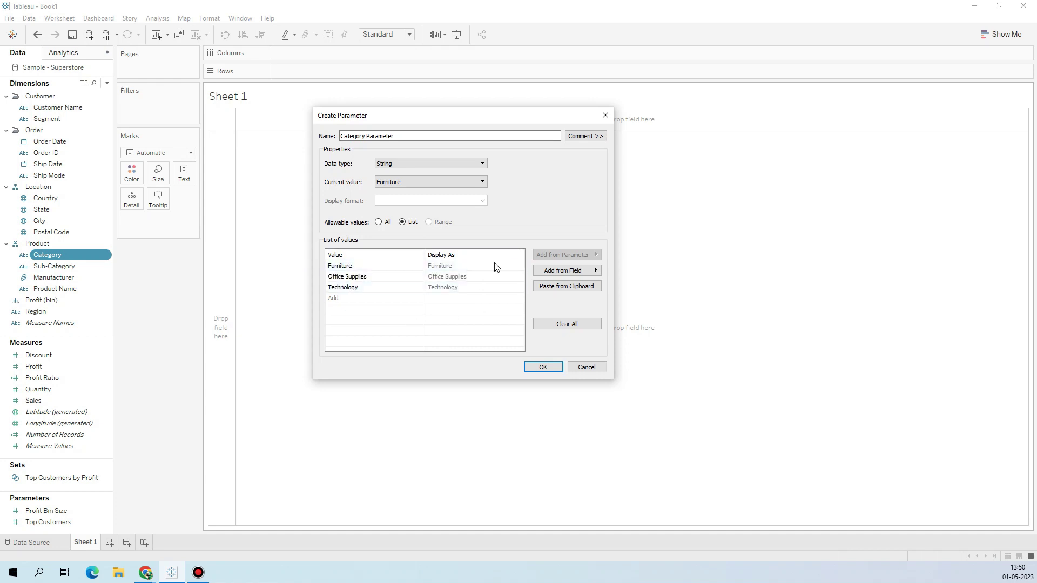
click(438, 265)
click(438, 266)
click(444, 277)
click(444, 277)
click(447, 288)
click(444, 309)
click(555, 274)
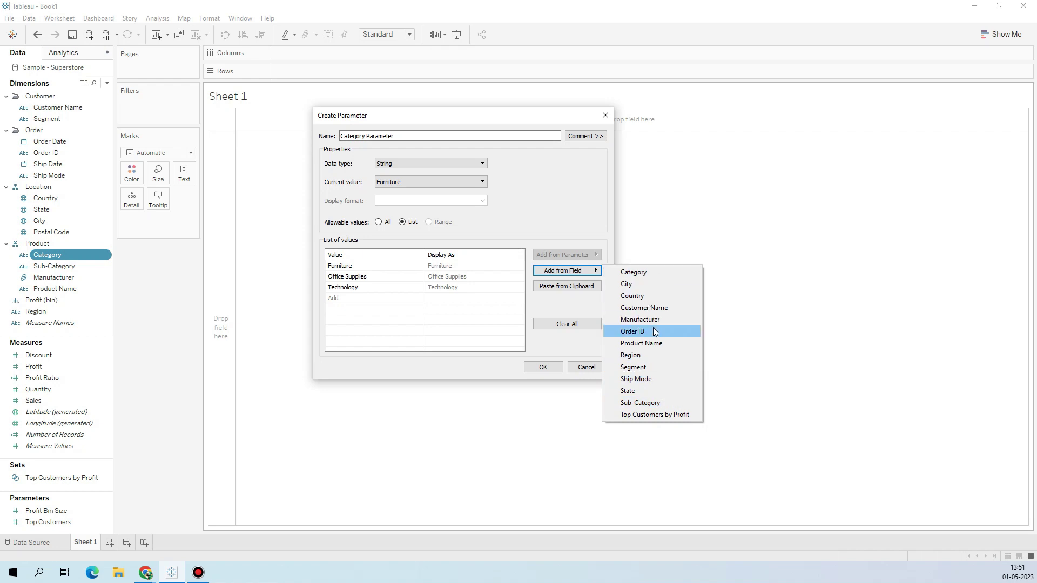
click(557, 300)
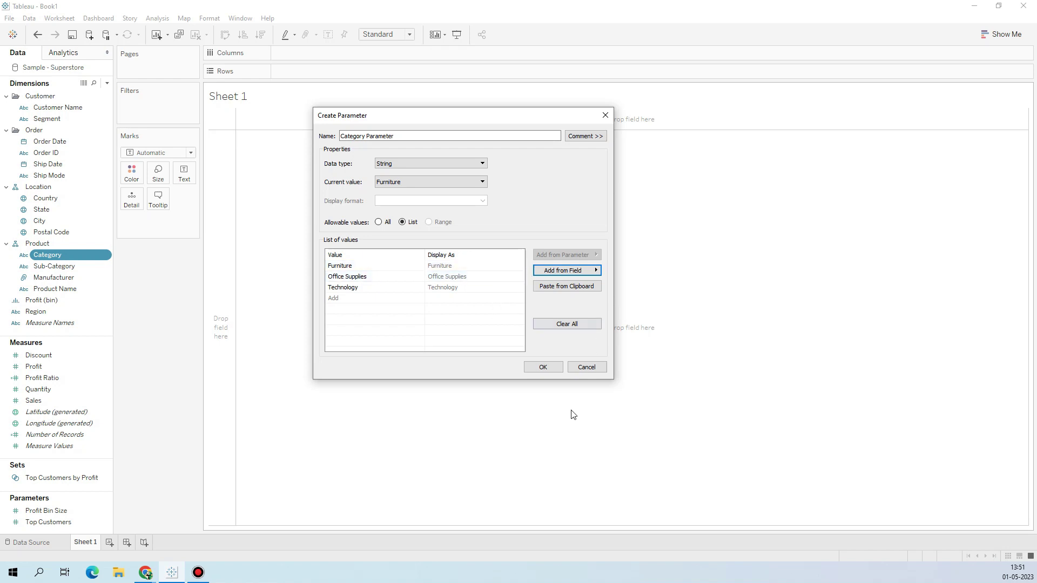
- Clear the parameter's list of values, refill it from the Category field and create the parameter
click(556, 324)
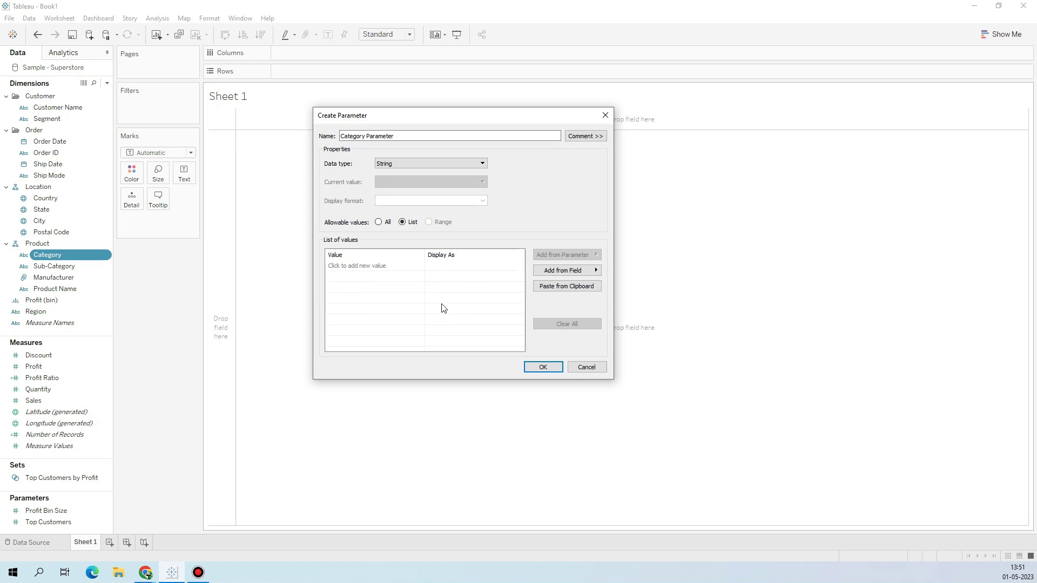
click(562, 271)
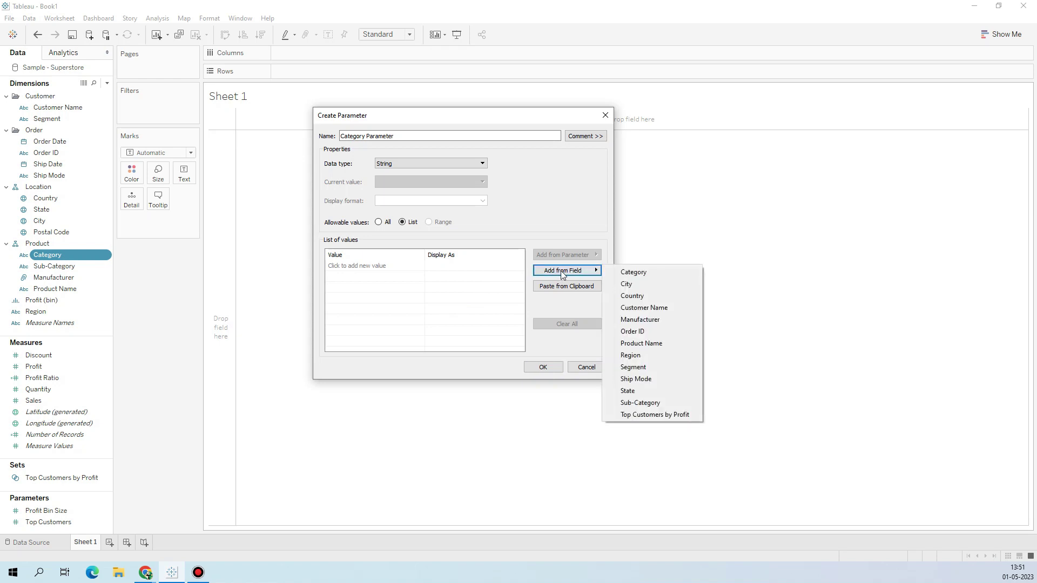
click(644, 272)
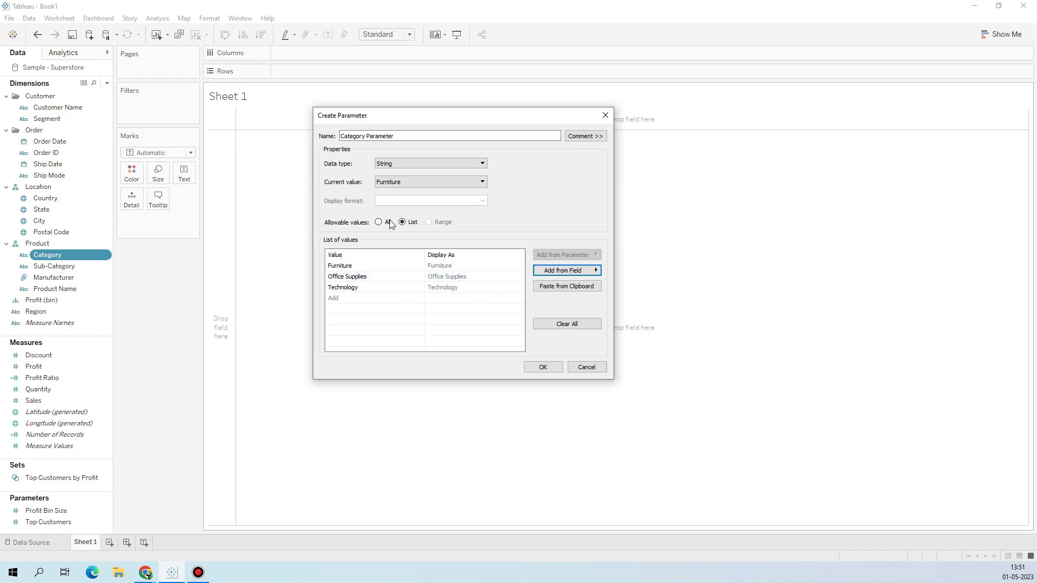
click(543, 368)
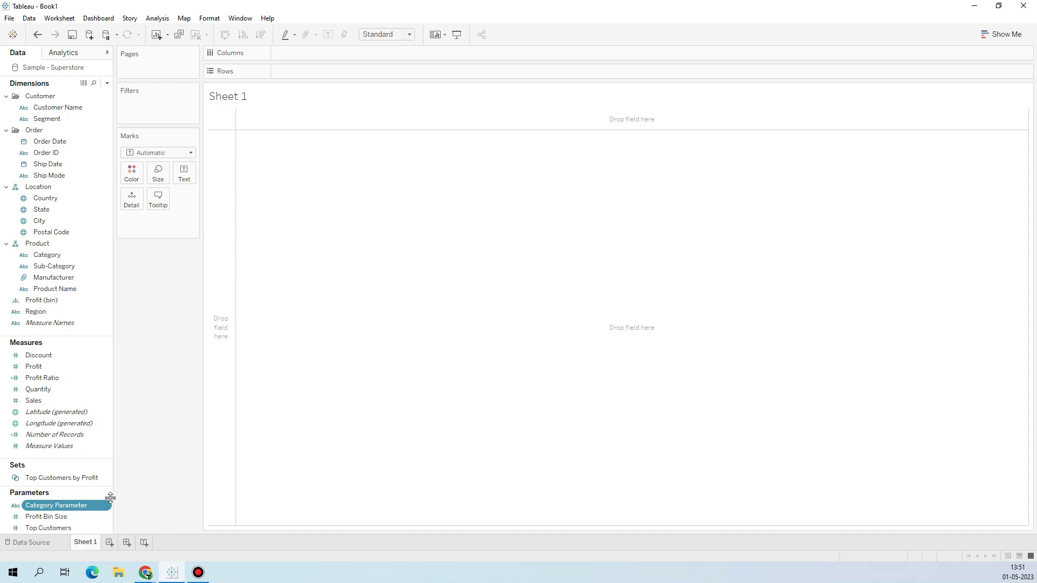
- Widen the data pane slightly and show the Category Parameter control on the sheet as a single value list
drag(113, 462, 128, 455)
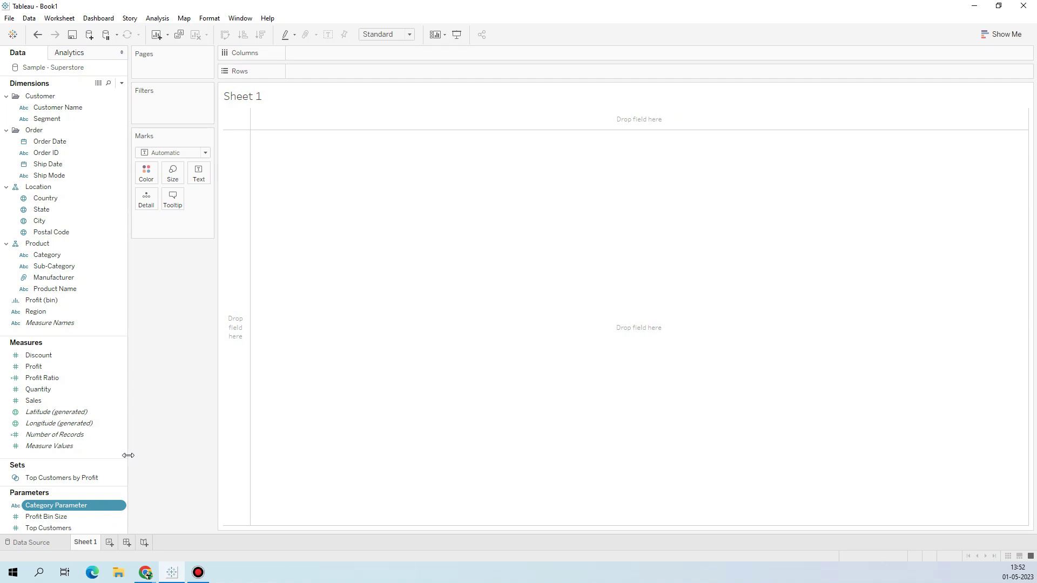
right_click(50, 508)
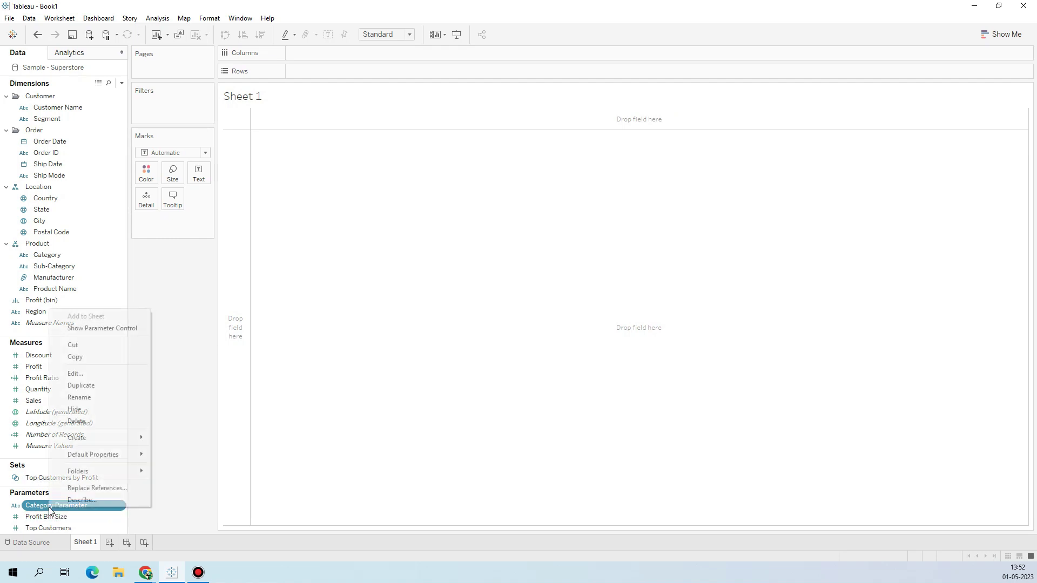
click(107, 335)
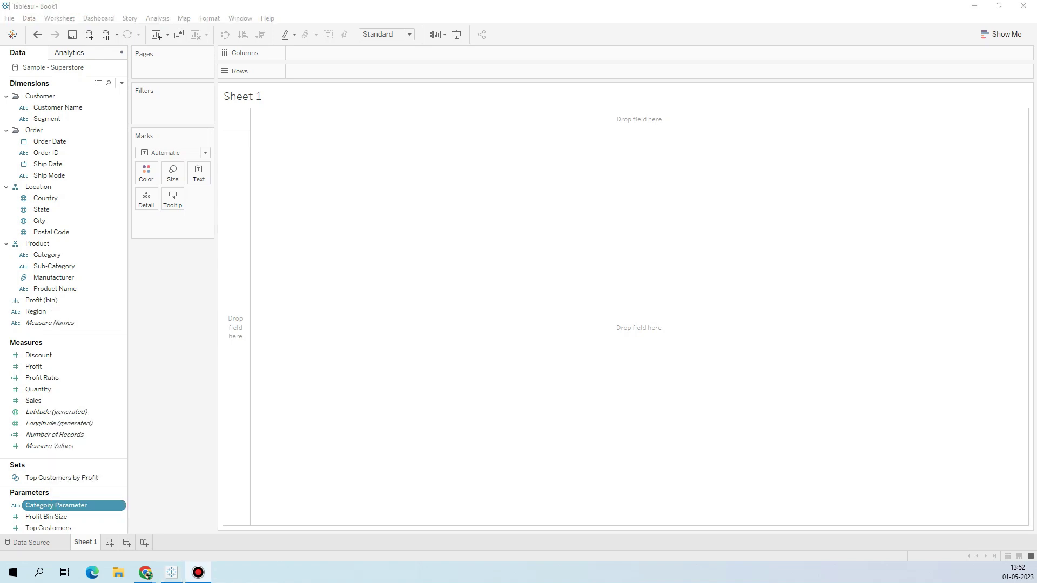
right_click(80, 506)
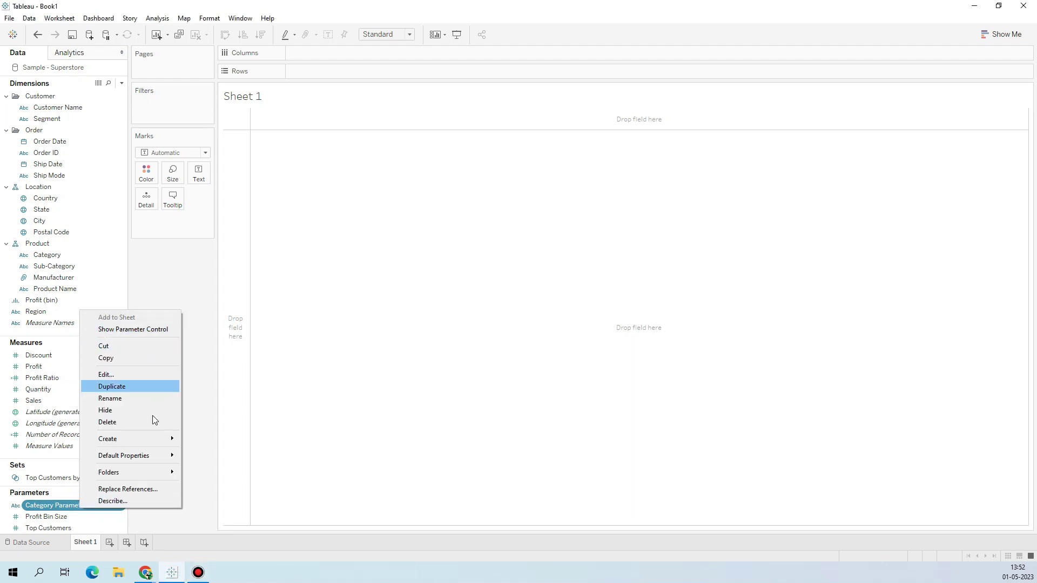
click(156, 330)
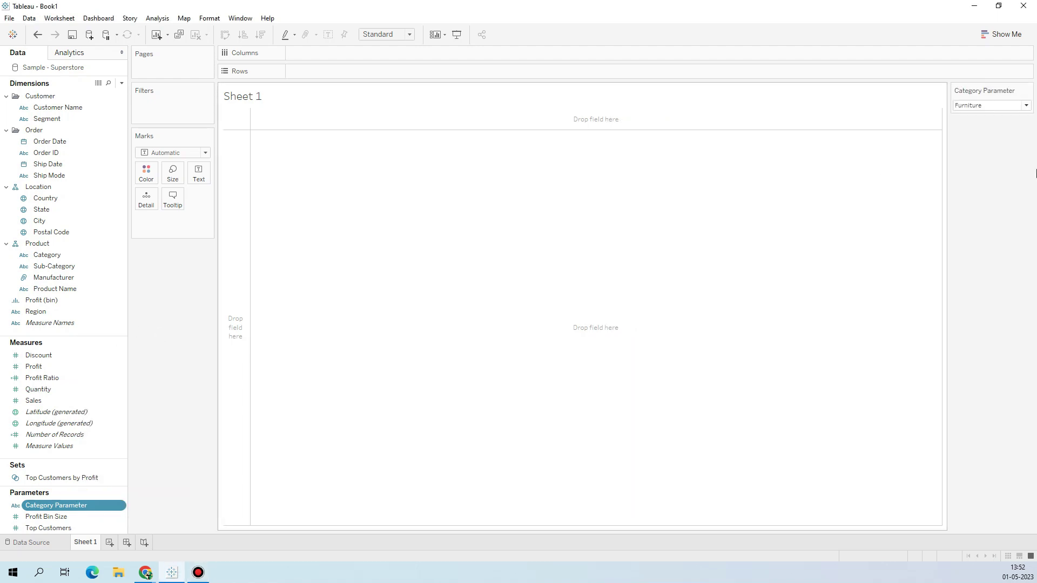
click(1028, 90)
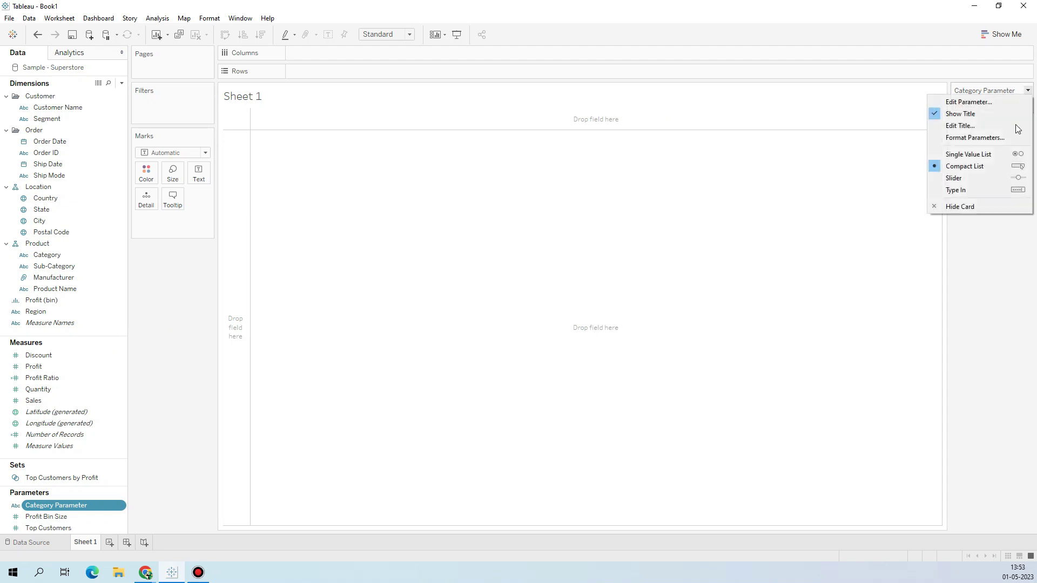
click(1014, 156)
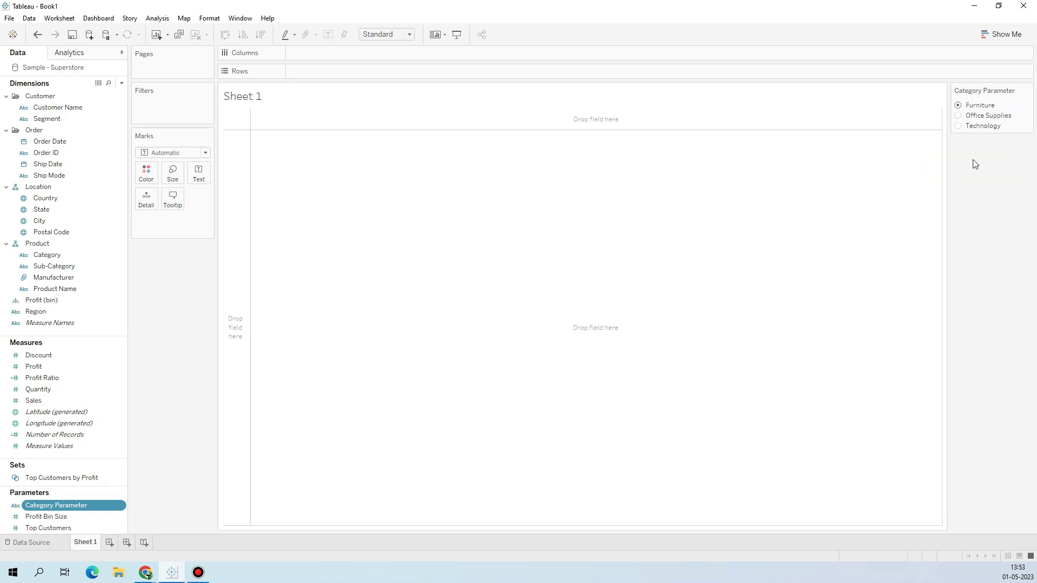
- Try the Office Supplies, Technology and Furniture options in the Category Parameter control, ending on Furniture
click(960, 115)
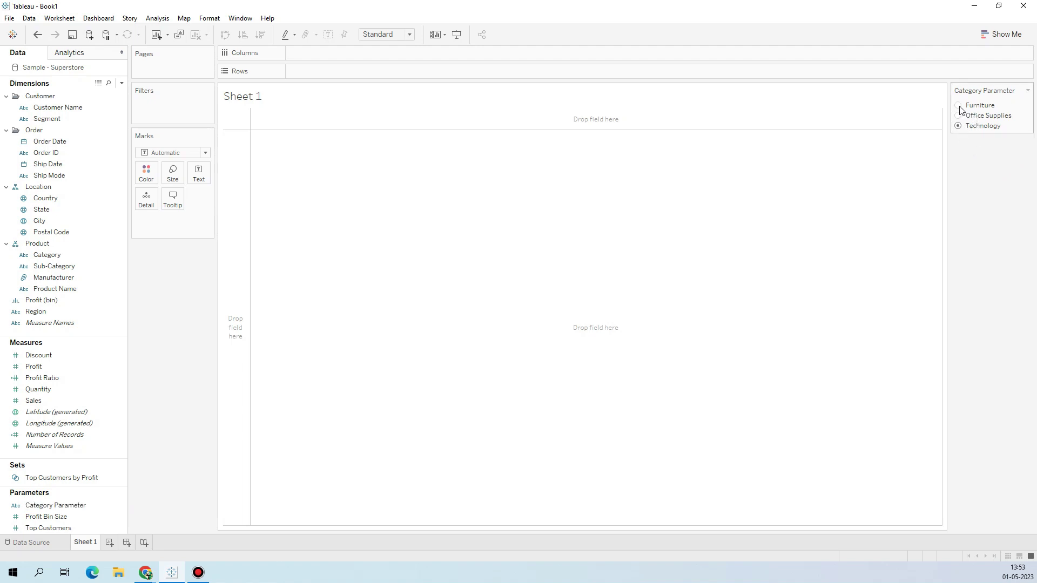
click(959, 126)
click(958, 105)
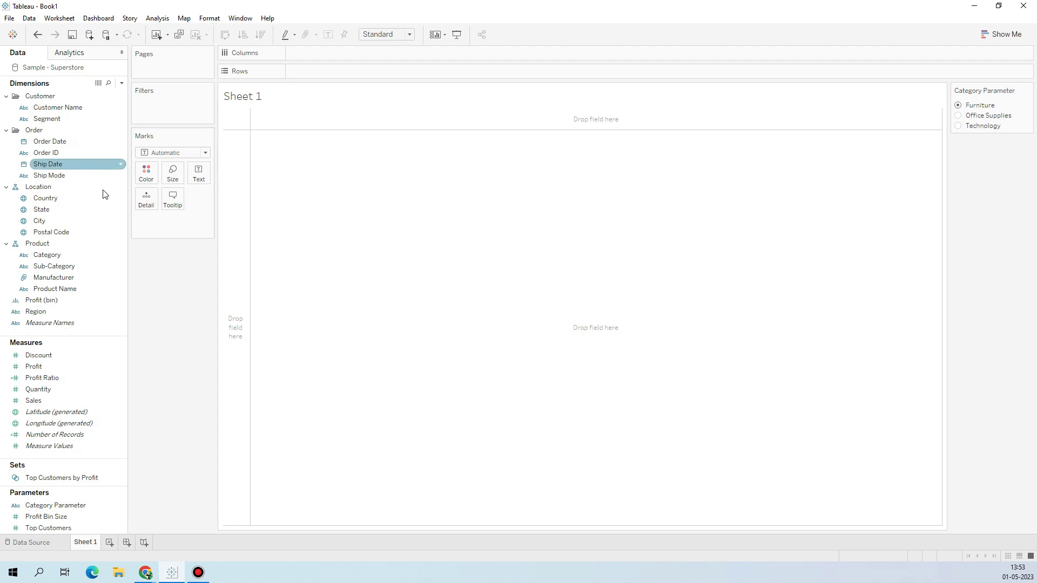
- Build a bar chart of Sales by Category, with Sales on the rows and Category on the columns
mouse_move(57, 403)
mouse_down()
mouse_move(371, 276)
mouse_move(392, 78)
mouse_move(146, 131)
mouse_move(81, 243)
mouse_move(56, 249)
mouse_up()
drag(240, 84, 299, 58)
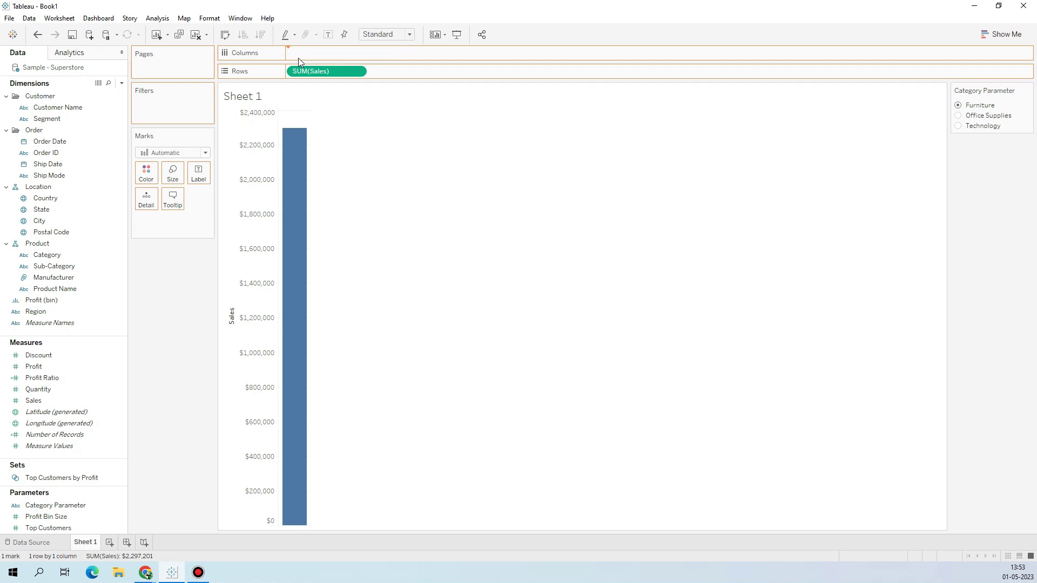
drag(297, 57, 296, 59)
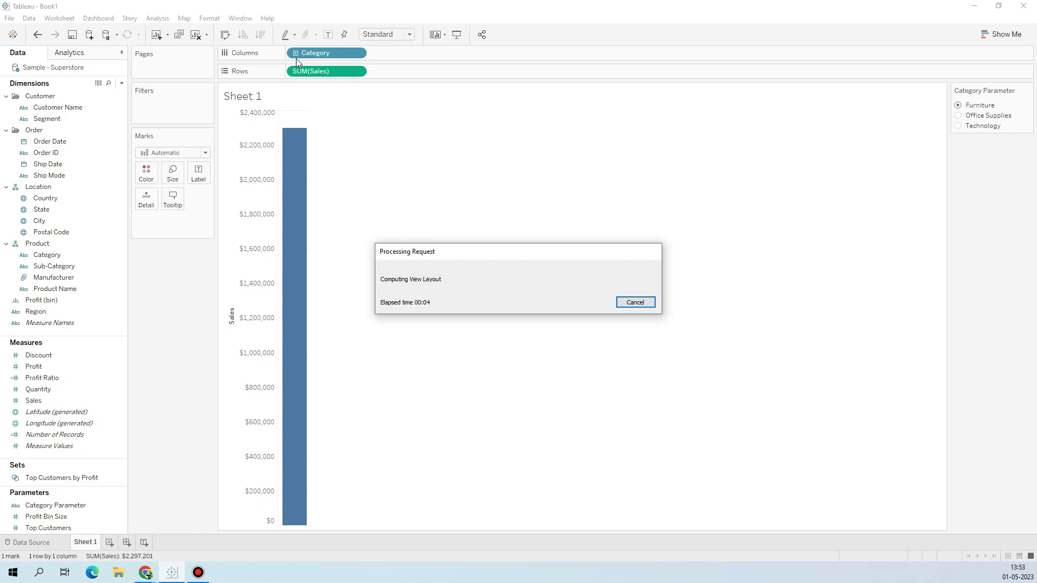
- Test the bar chart's response to the parameter by switching it to Office Supplies, Technology and back to Furniture
click(959, 117)
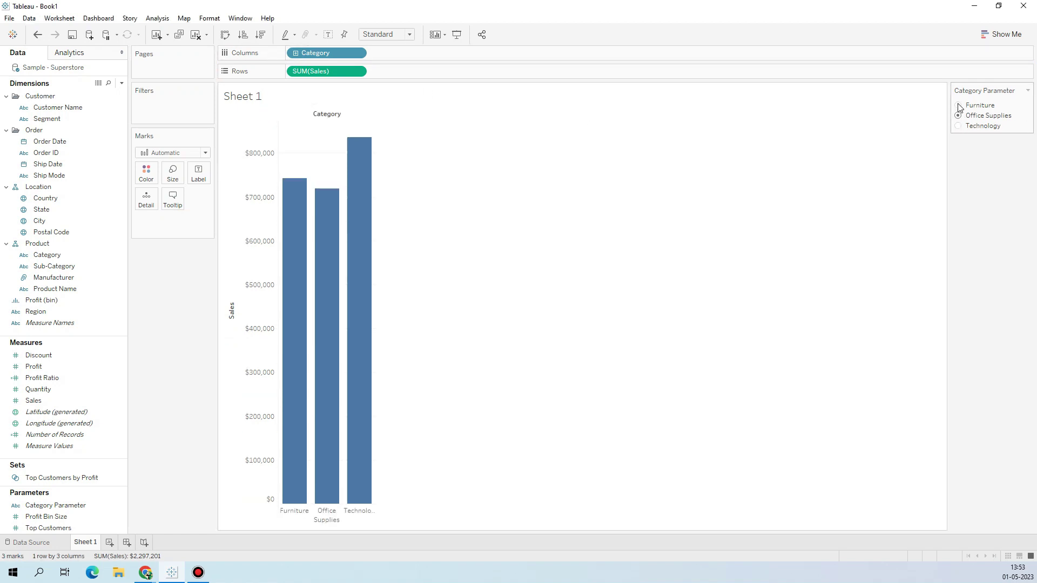
click(958, 126)
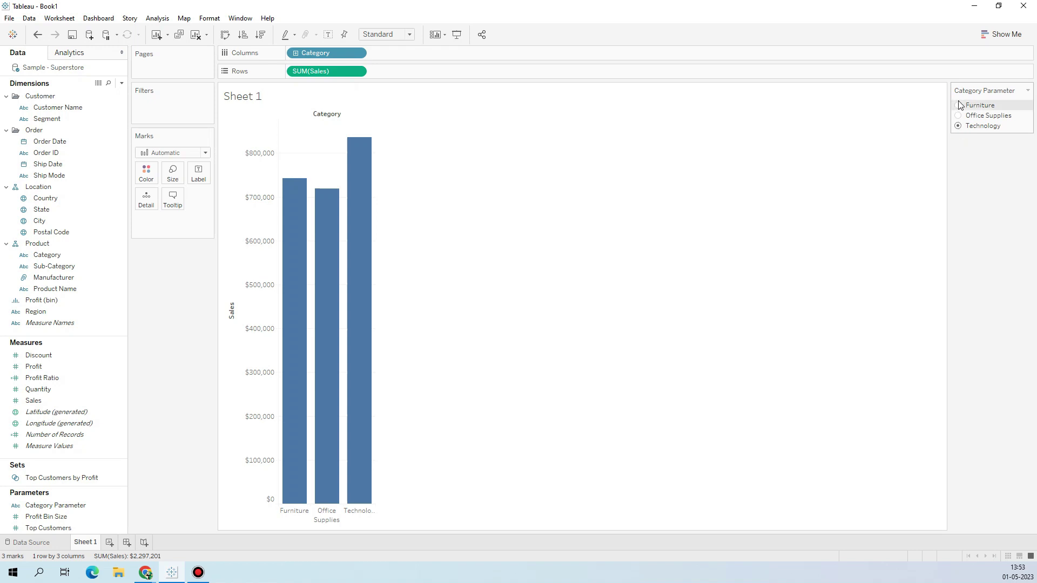
click(958, 106)
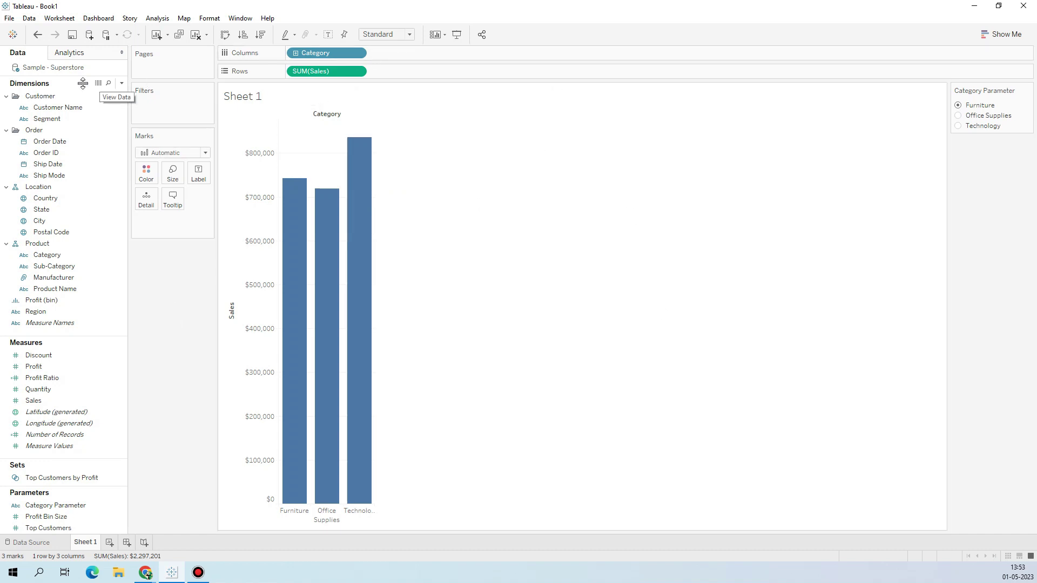
- Start a calculated field from the Category dimension and name it "select category.c"
click(70, 244)
right_click(69, 254)
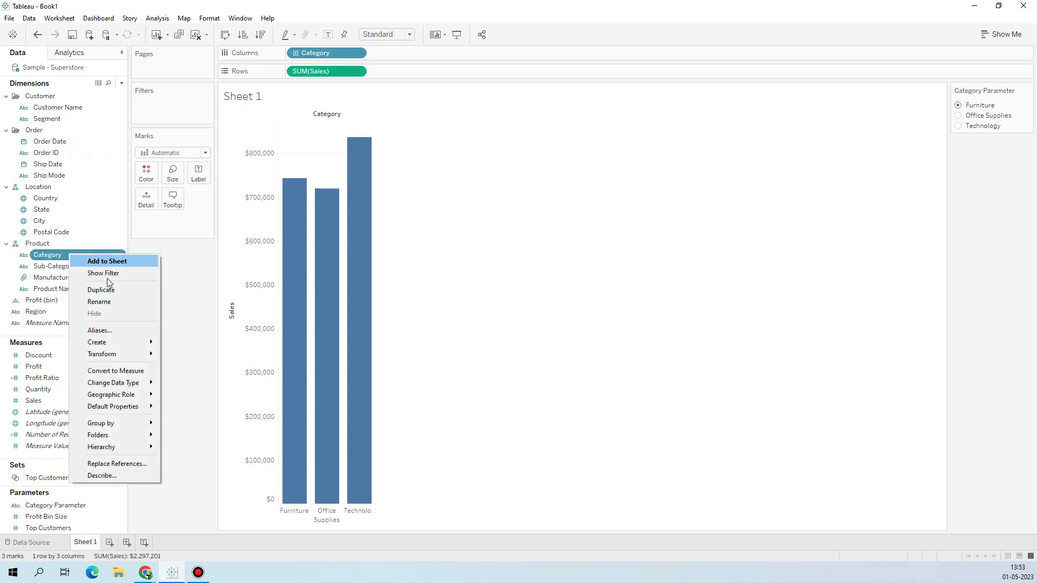
mouse_move(121, 346)
click(219, 347)
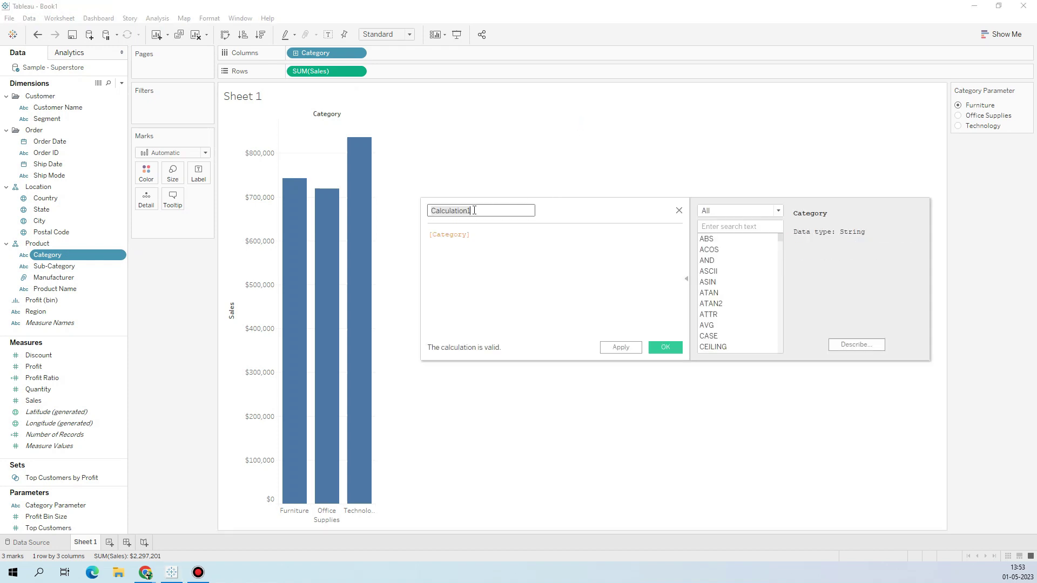
double_click(474, 211)
text(select category.c)
key(Tab)
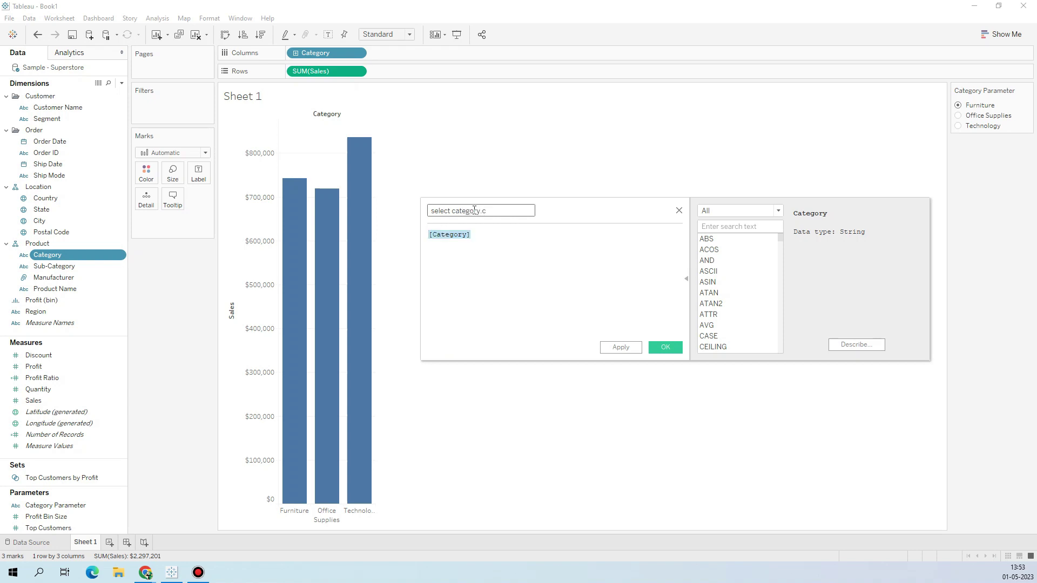
- Replace the formula with the condition IF [Category] = [Category Parameter] then [Category]
key(BackSpace)
text(IF)
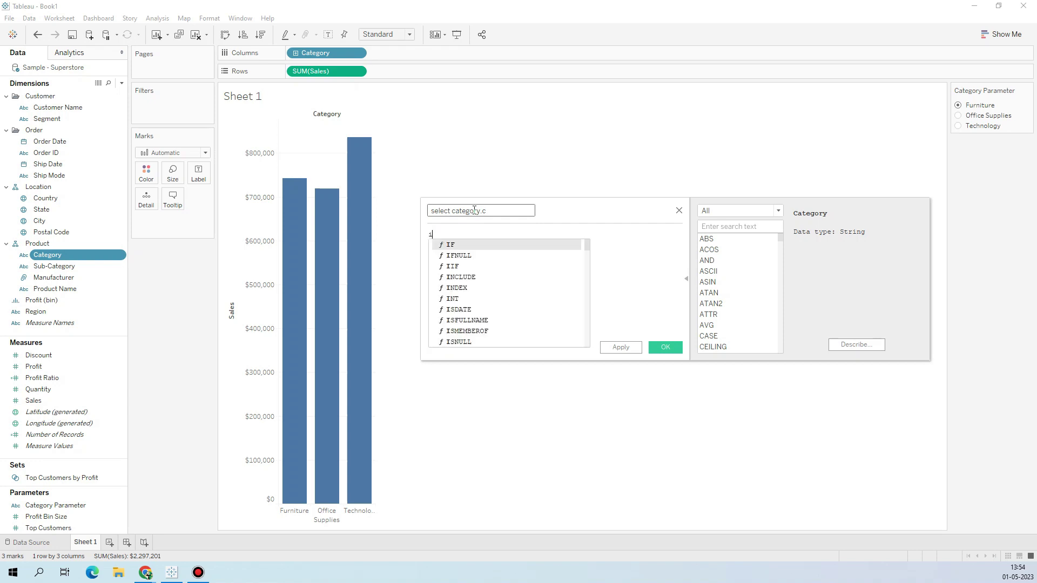
text( cat)
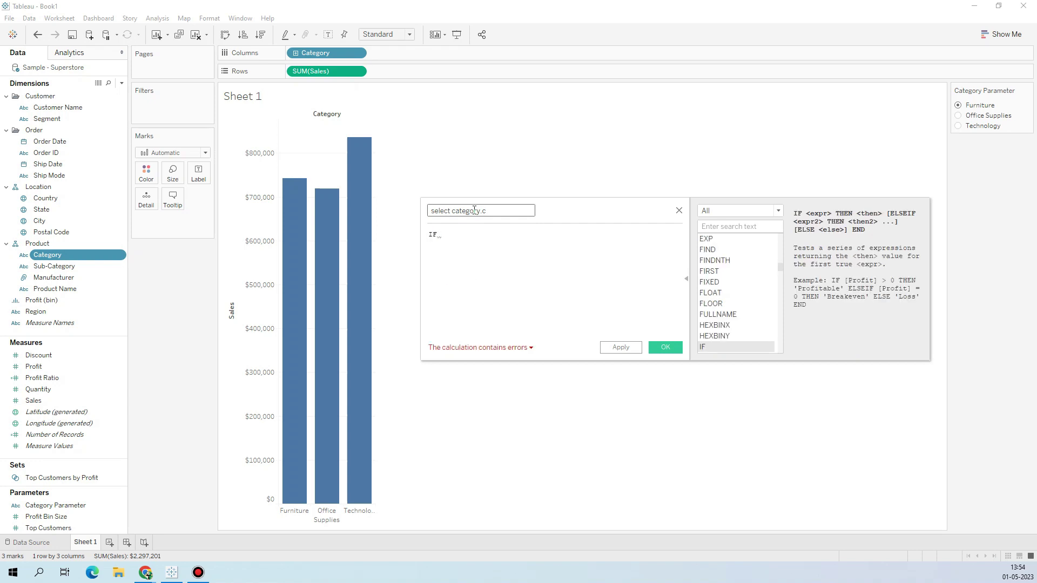
text(e)
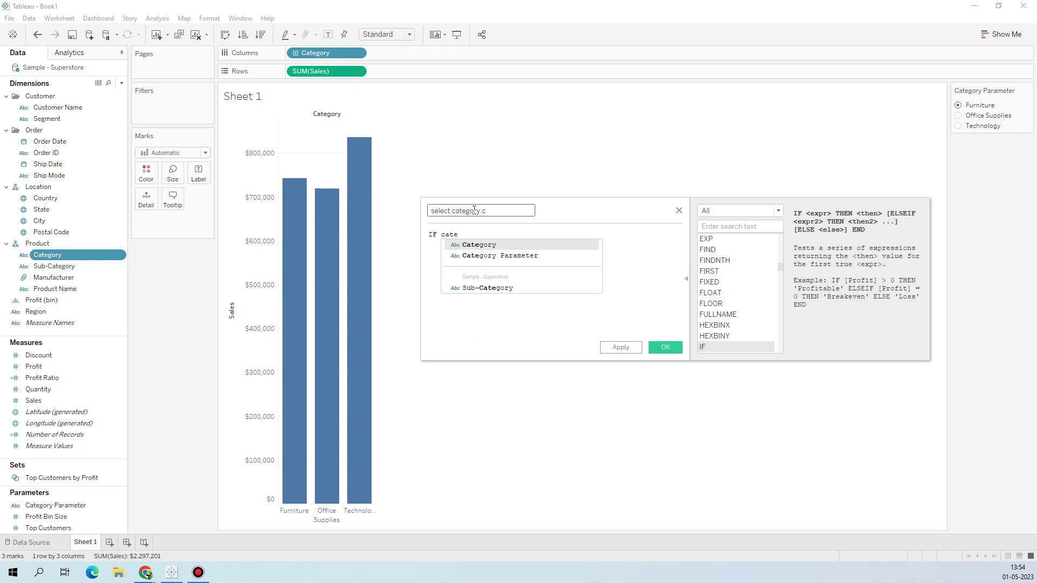
key(Return)
text(= para)
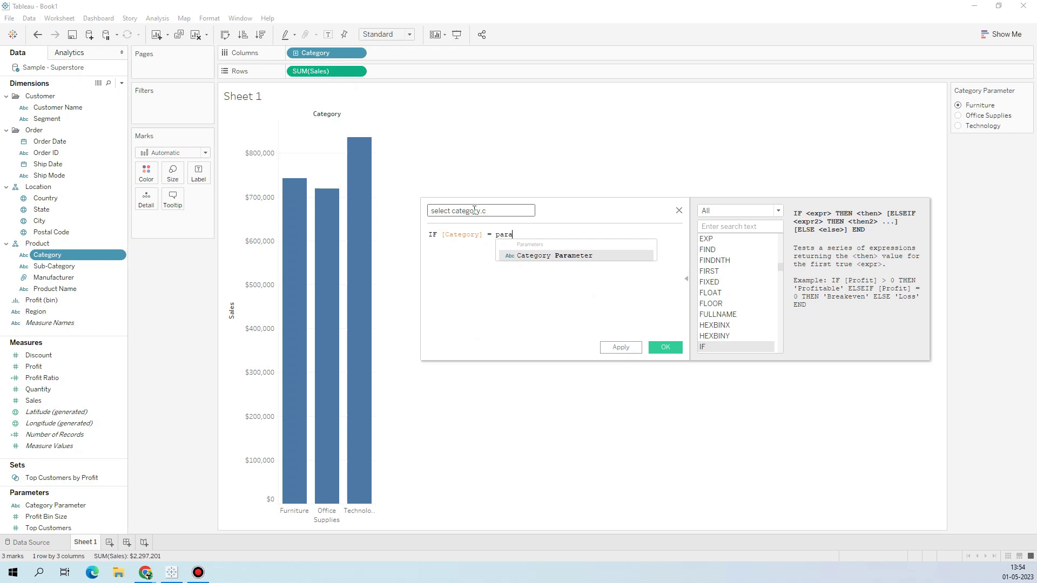
click(543, 255)
text(then )
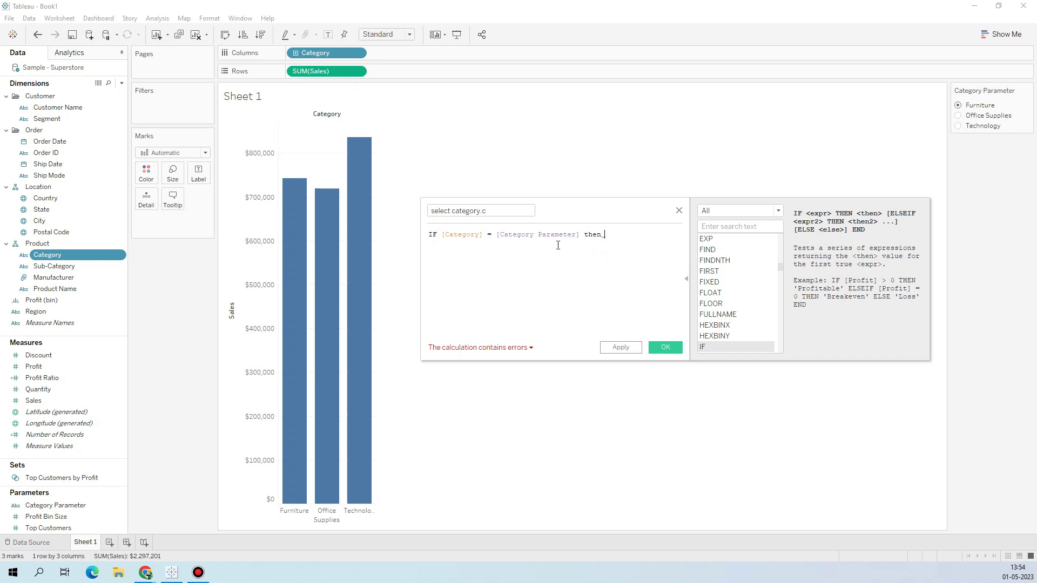
text(cat)
key(Return)
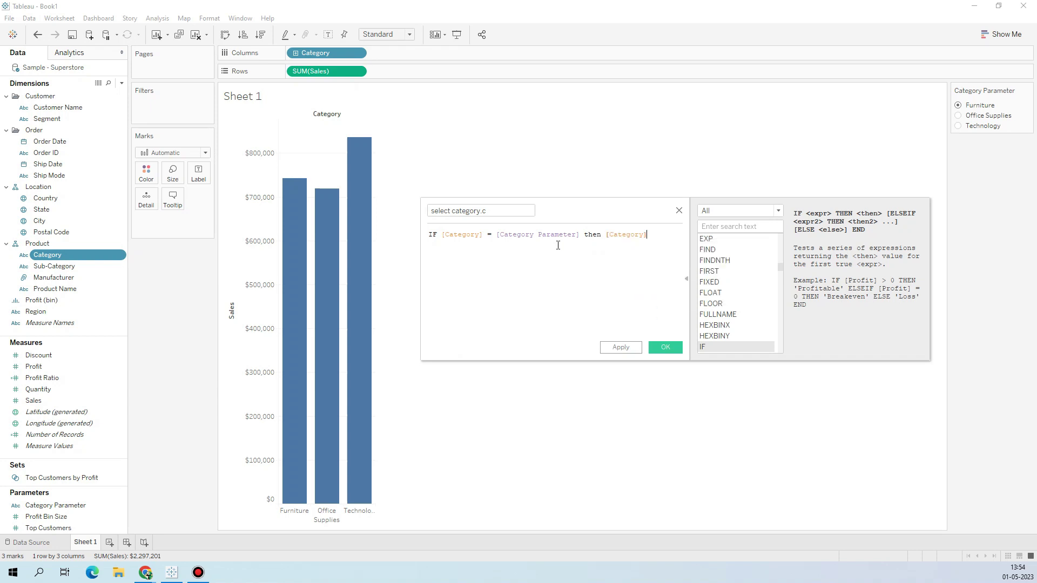
- Add an ELSE 0 branch on a new line and close the formula with END
key(Return)
text(ELSE)
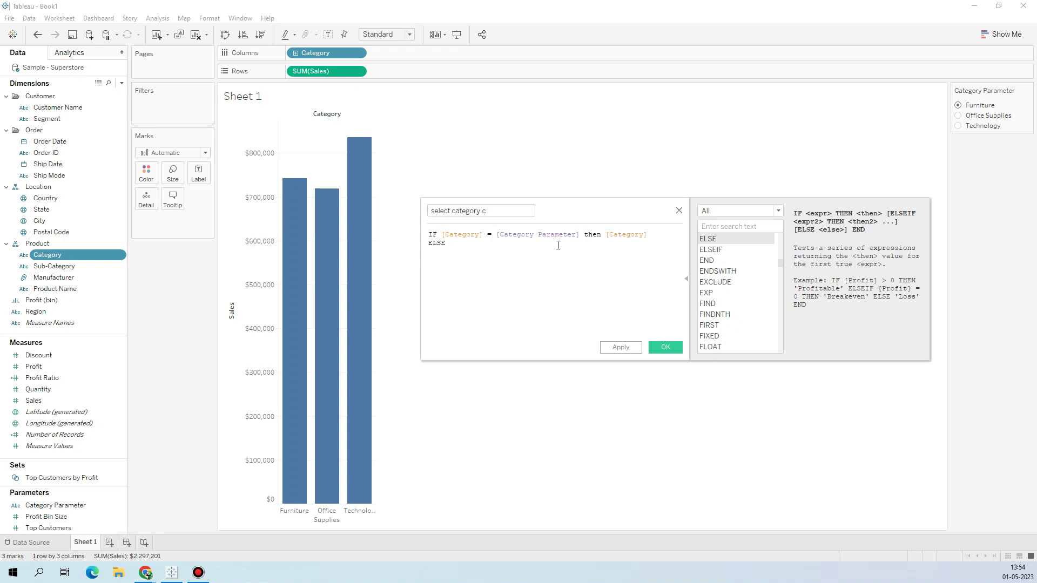
text( 0)
key(Return)
text(END)
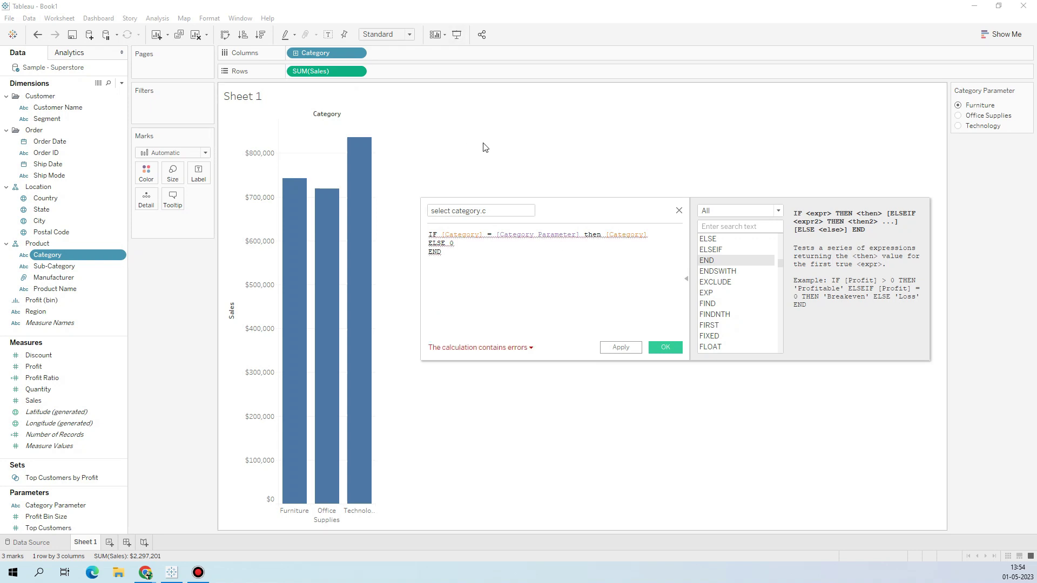
- Check the formula's error, replace the ELSE value 0 with an empty string '', and save the calculated field
click(450, 244)
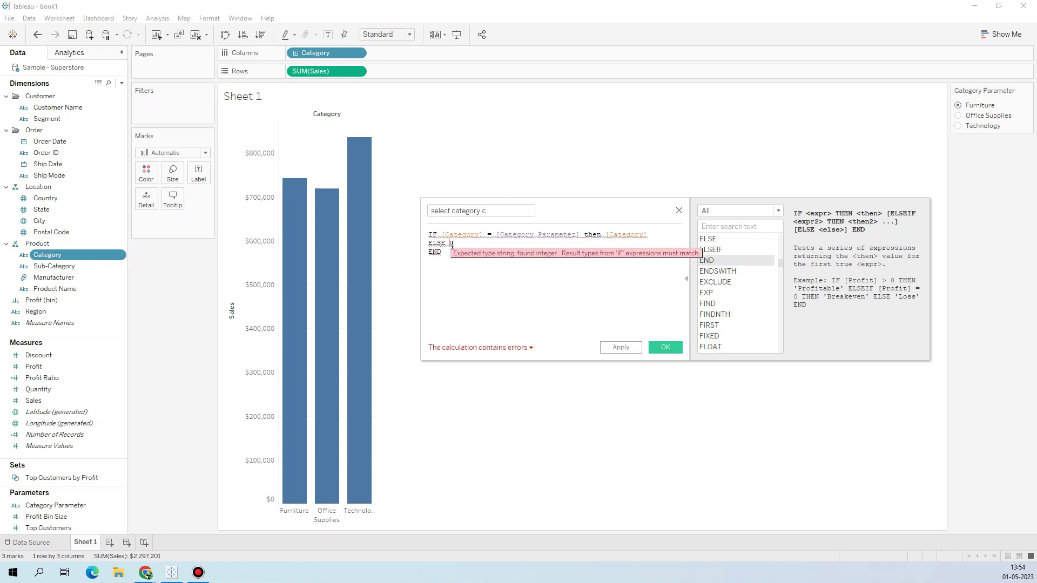
click(453, 347)
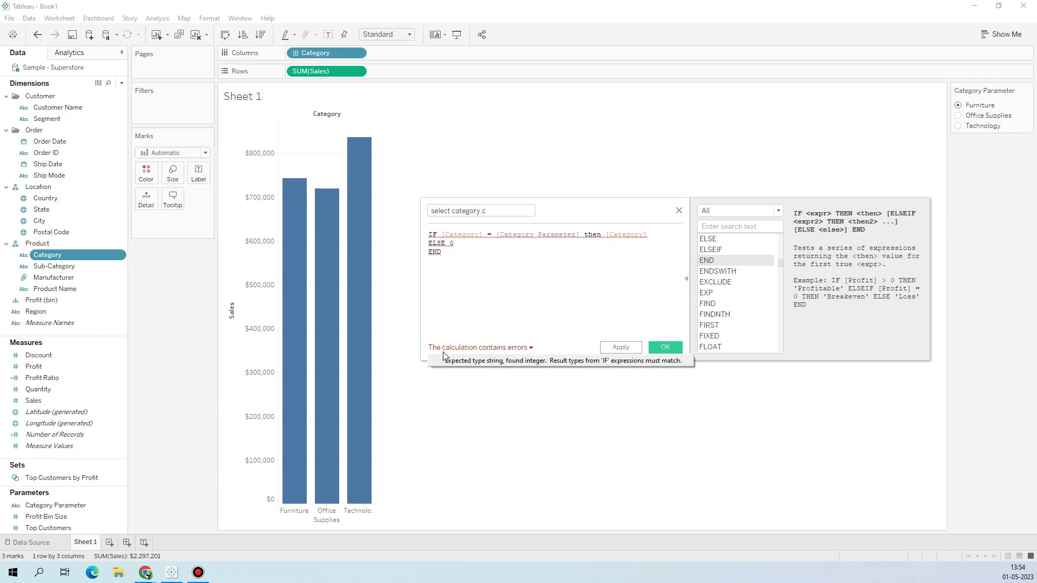
click(459, 245)
key(BackSpace)
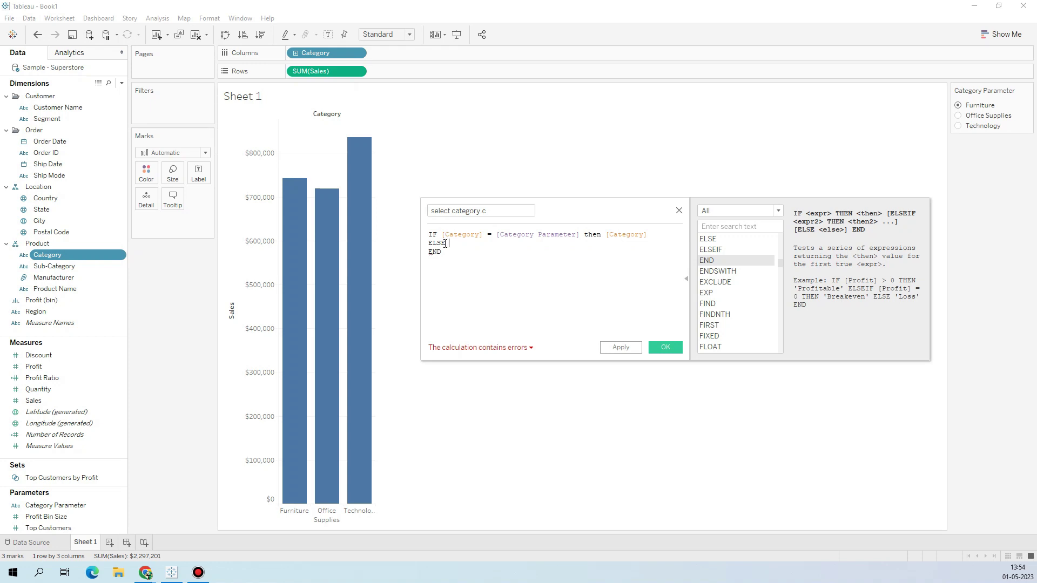
text('')
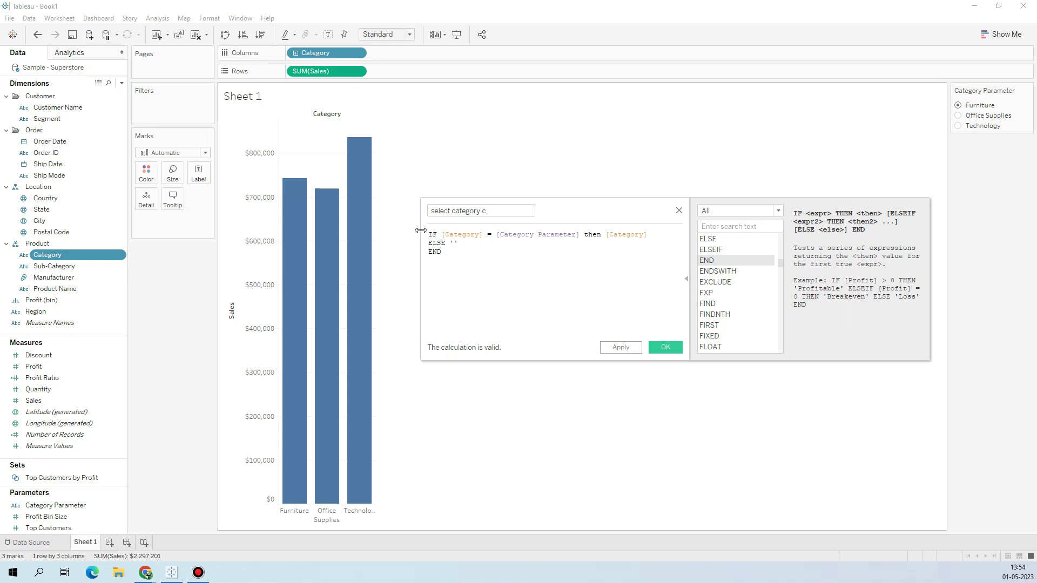
click(620, 347)
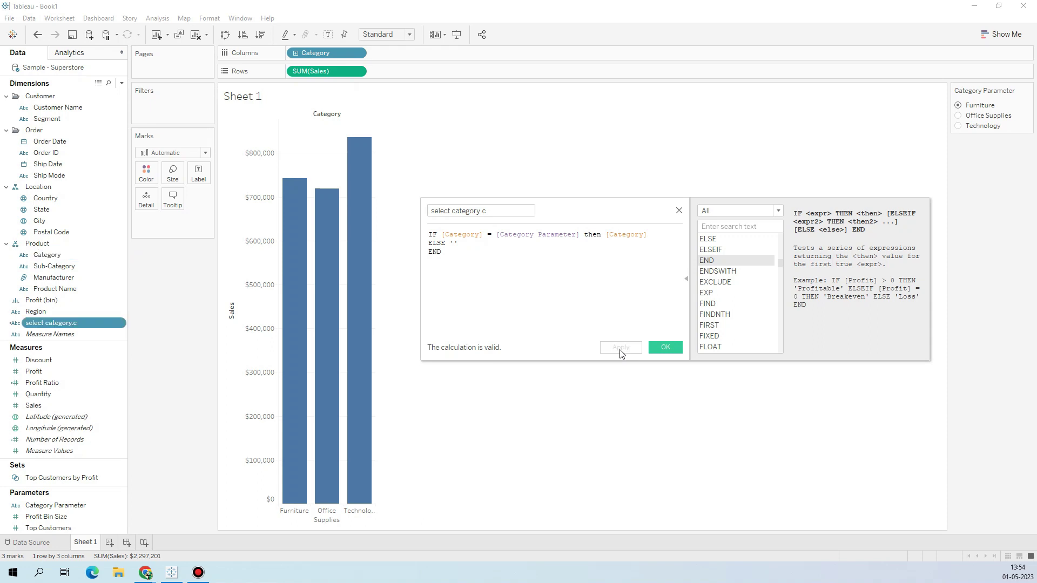
click(661, 347)
- Replace Category on the columns with the select category.c field, and select each resulting bar in turn
drag(57, 321, 384, 56)
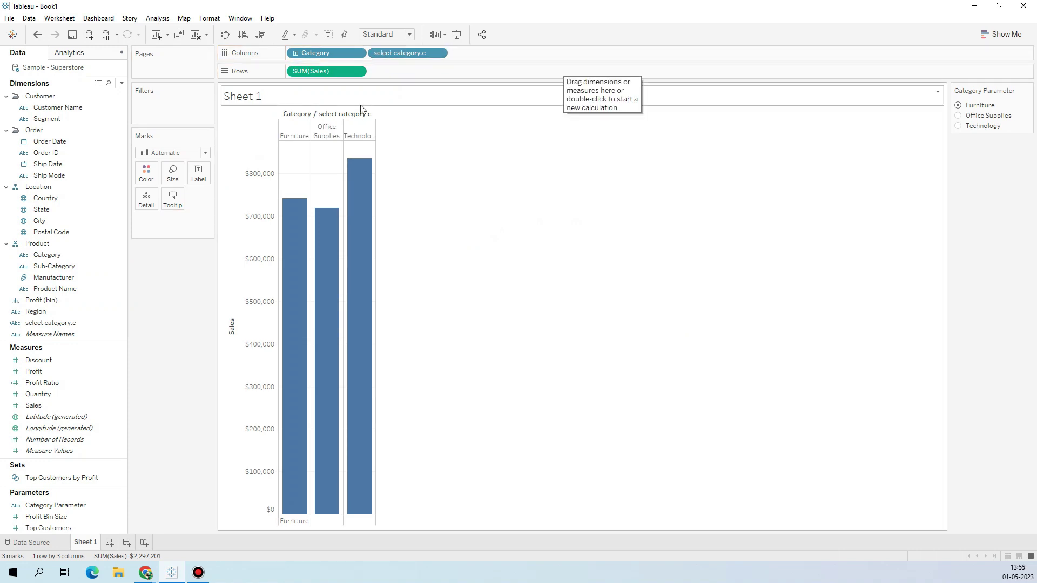
drag(323, 69, 158, 291)
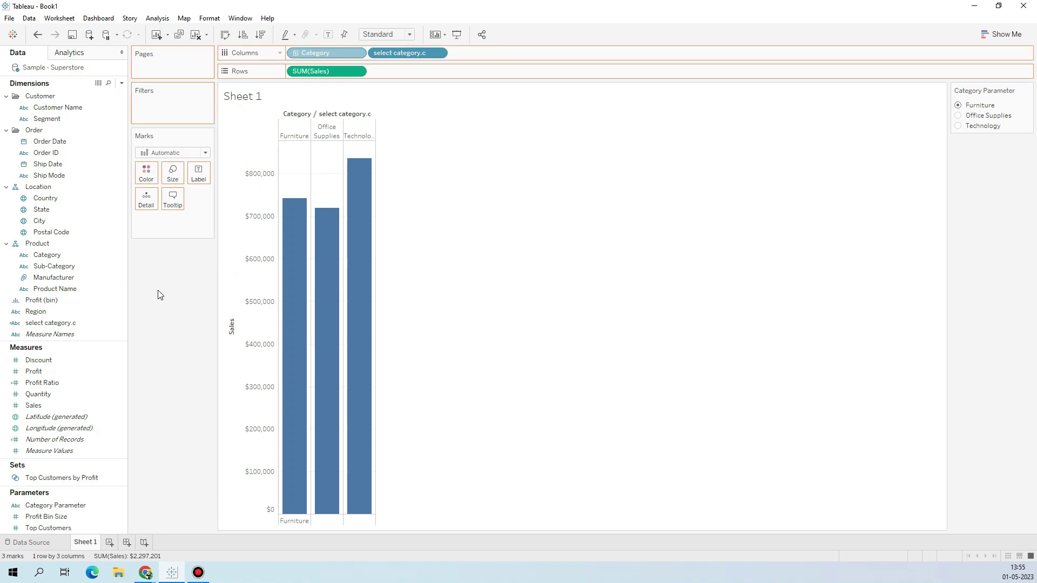
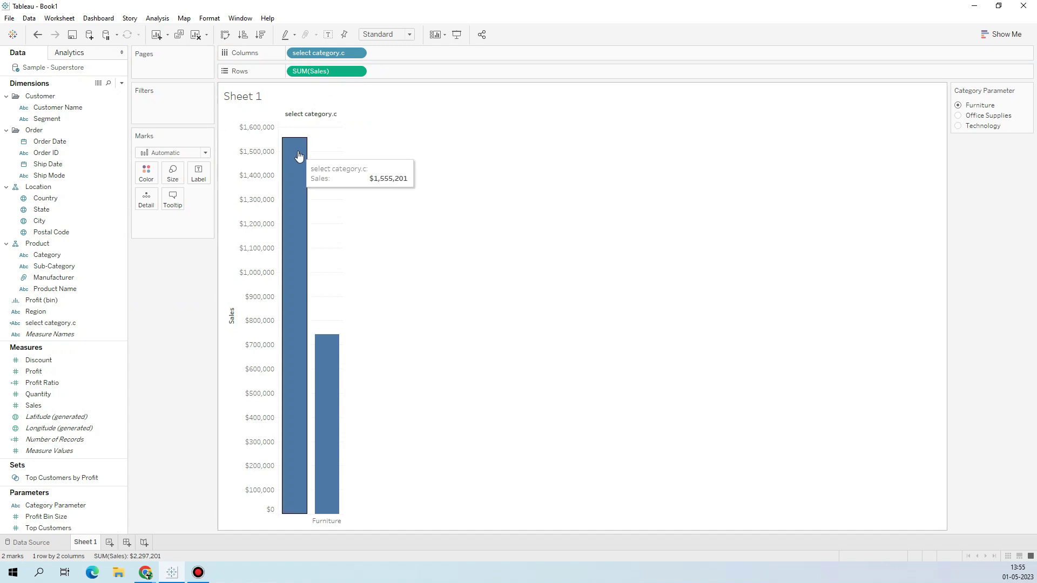
click(296, 158)
click(323, 407)
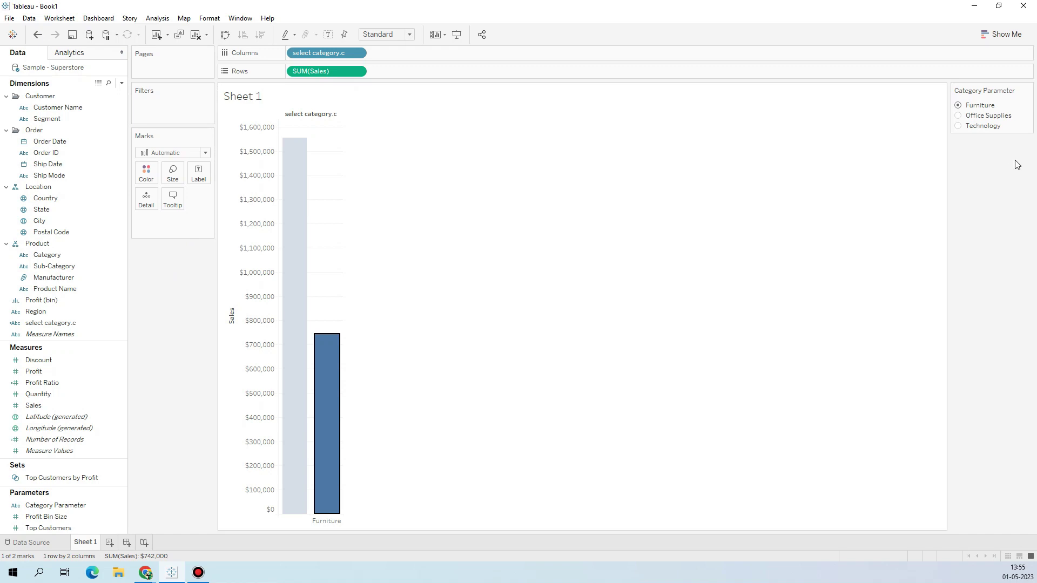
- Test the chart by switching the Category Parameter to Office Supplies, Technology, Office Supplies and back to Furniture
click(959, 115)
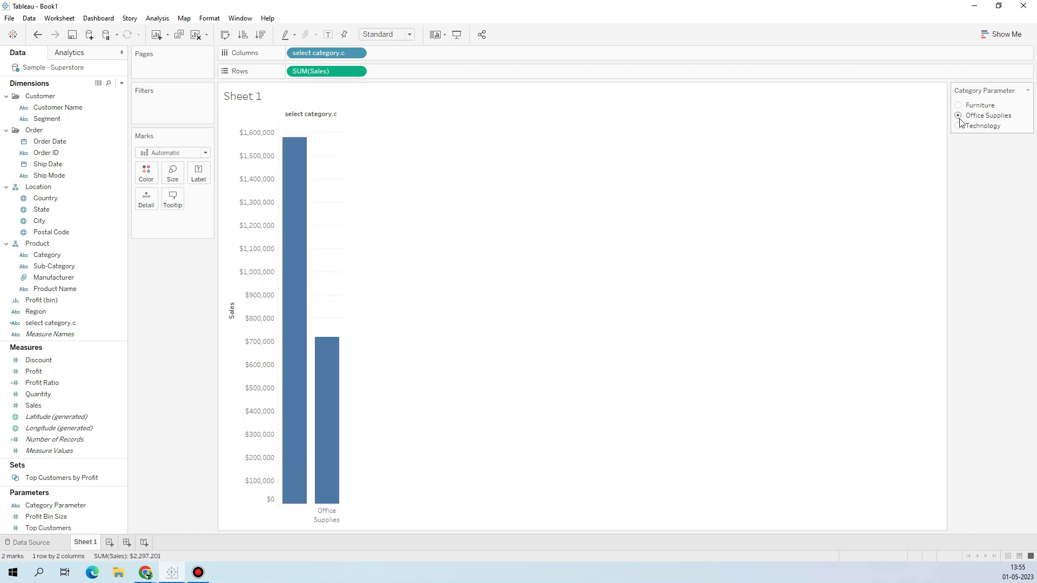
click(958, 126)
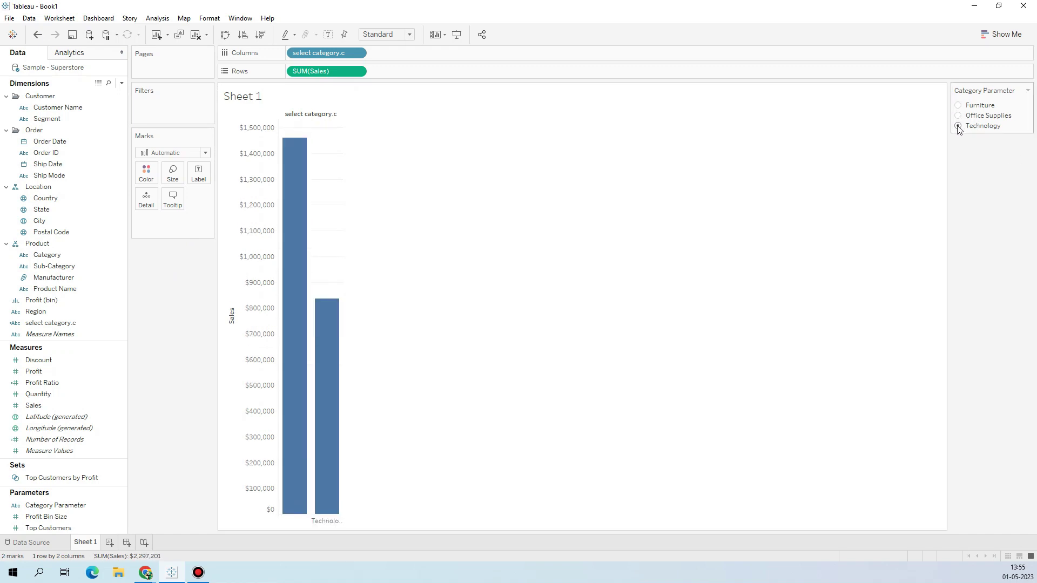
click(958, 116)
click(958, 105)
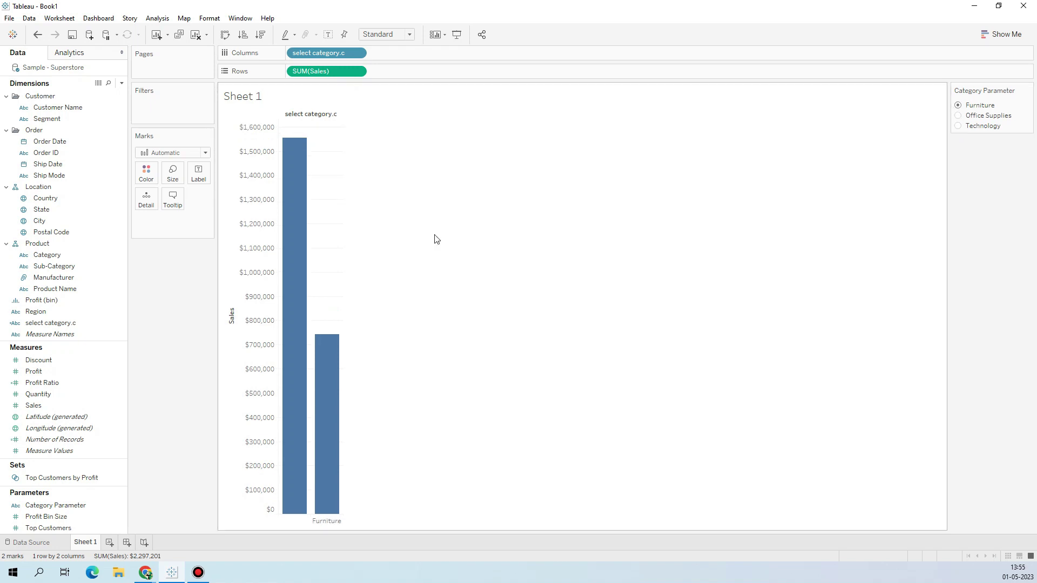
- Widen the chart's columns and cycle the Category Parameter through Office Supplies and Technology, ending on Furniture
drag(347, 372, 424, 374)
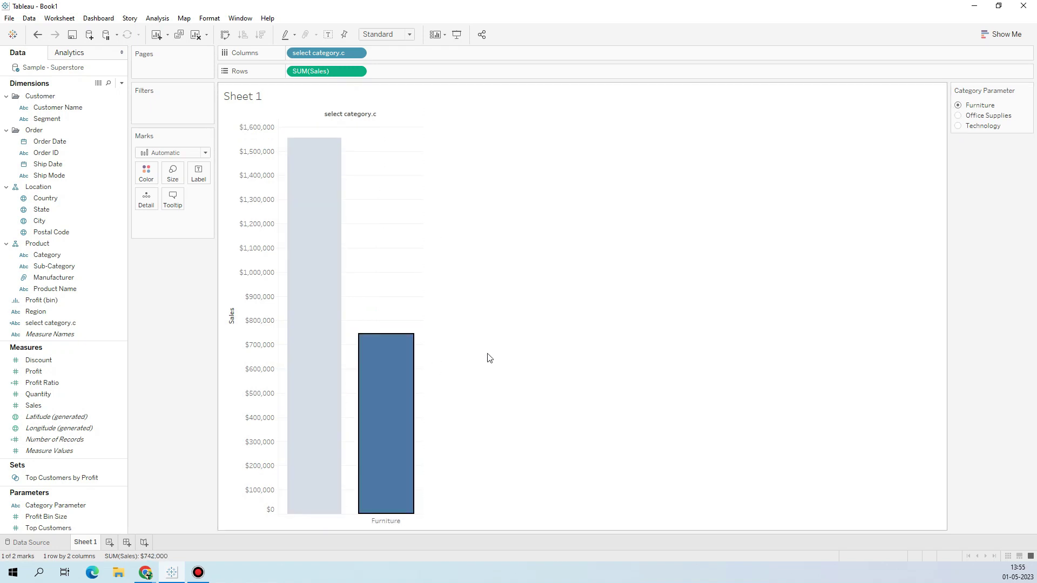
click(959, 116)
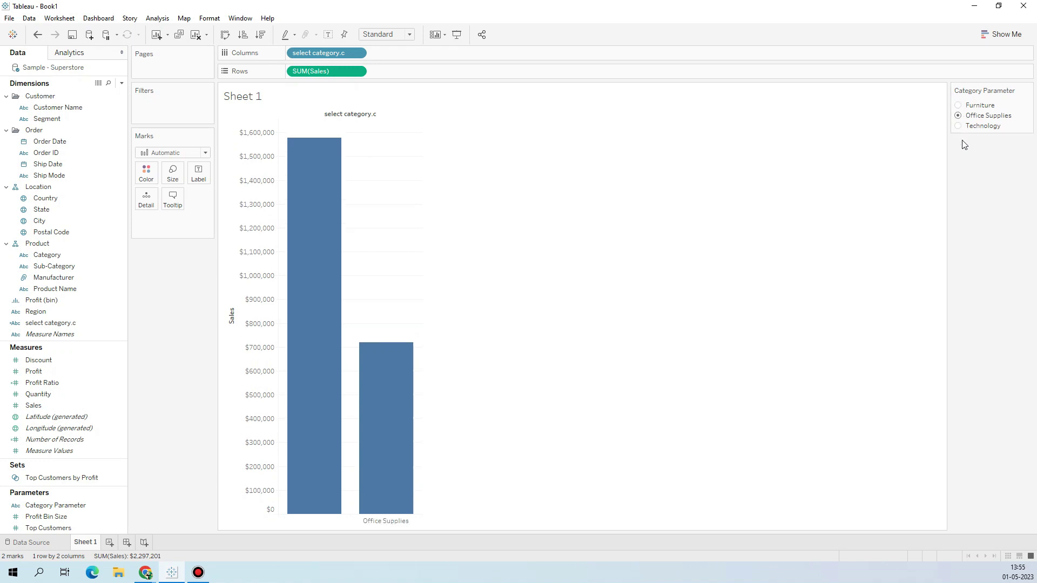
click(958, 126)
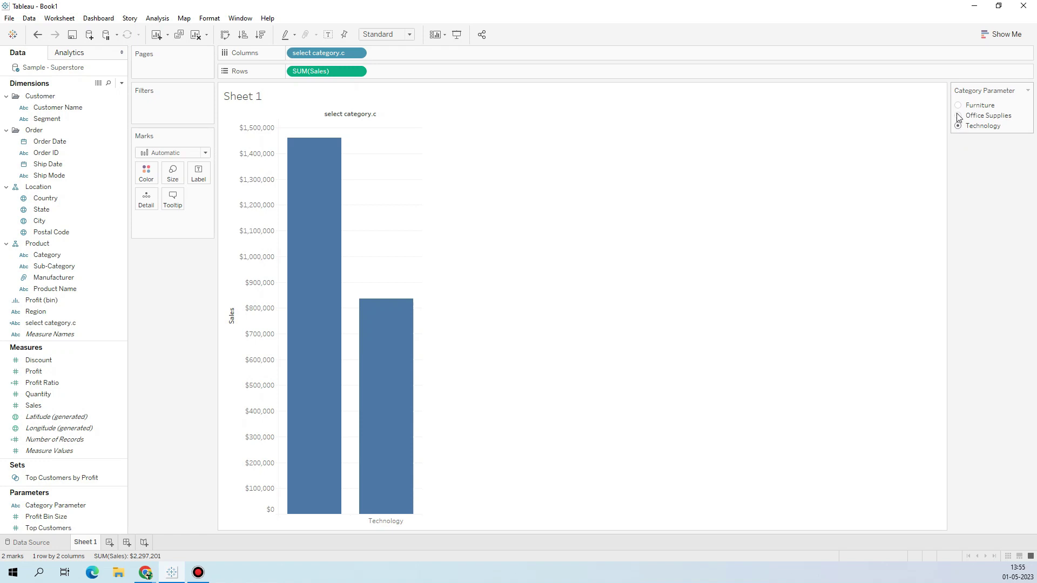
click(959, 116)
click(958, 106)
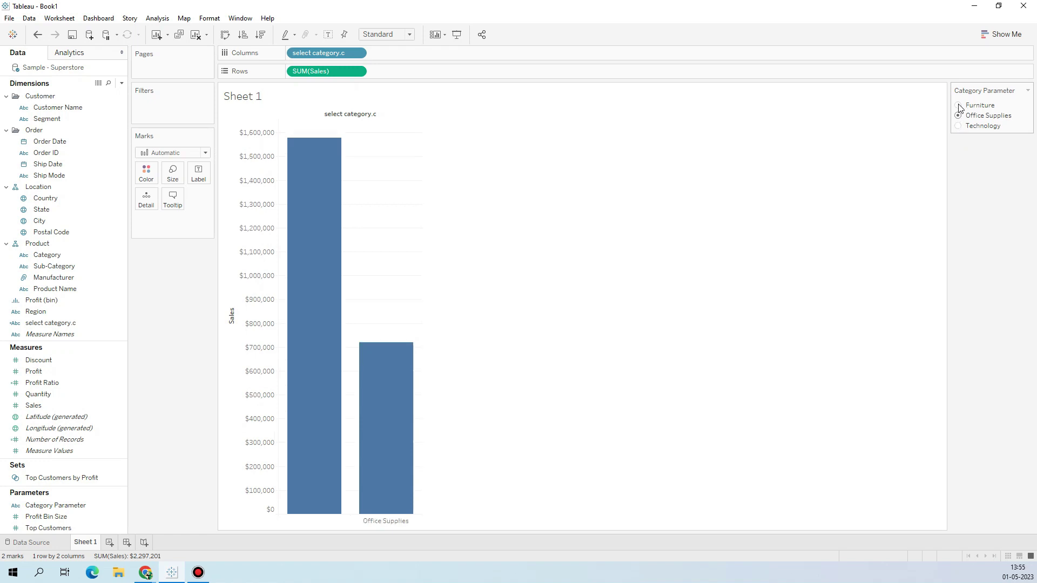
- Show mark labels on the bars of the Sales chart
click(204, 173)
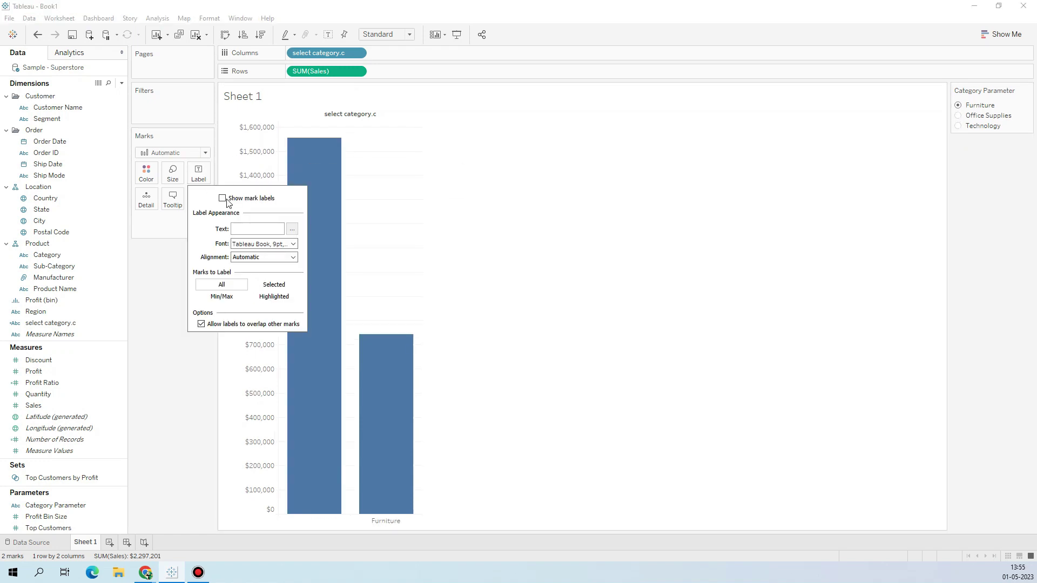
click(222, 199)
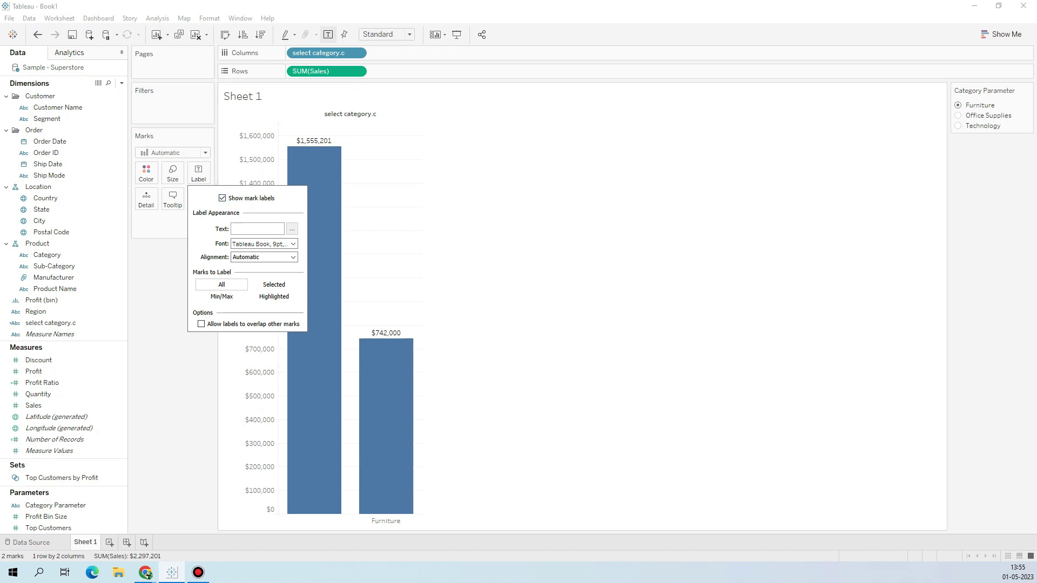
key(Escape)
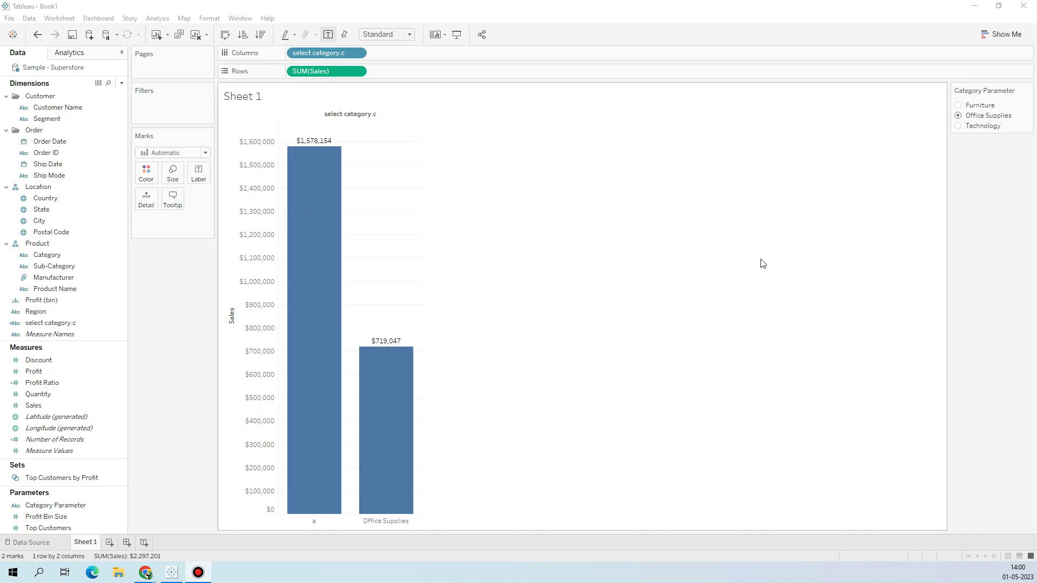
- Compare the labelled bars while switching the Category Parameter to Furniture, Office Supplies and back to Furniture
mouse_move(308, 184)
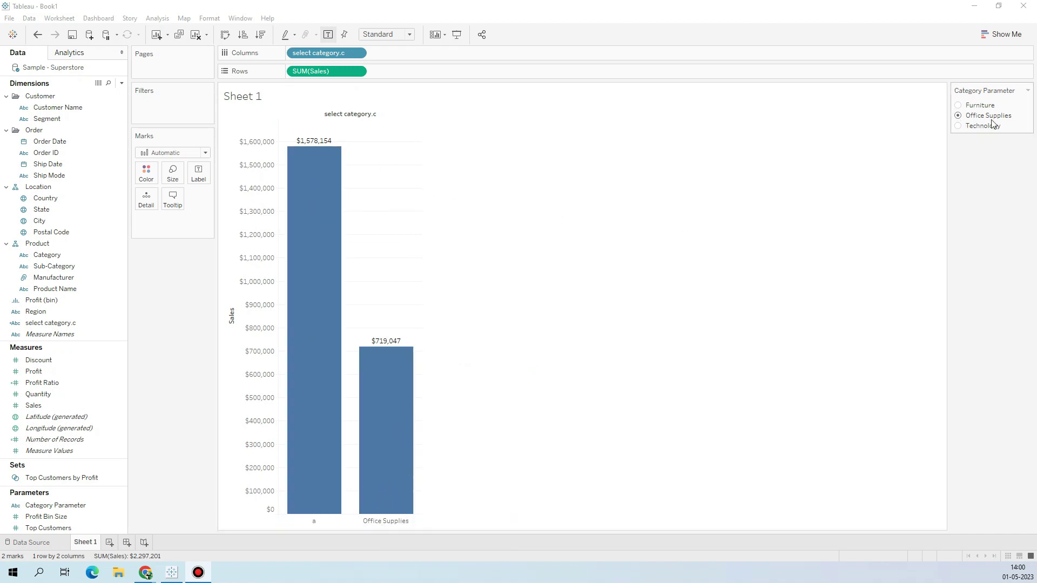
mouse_move(376, 351)
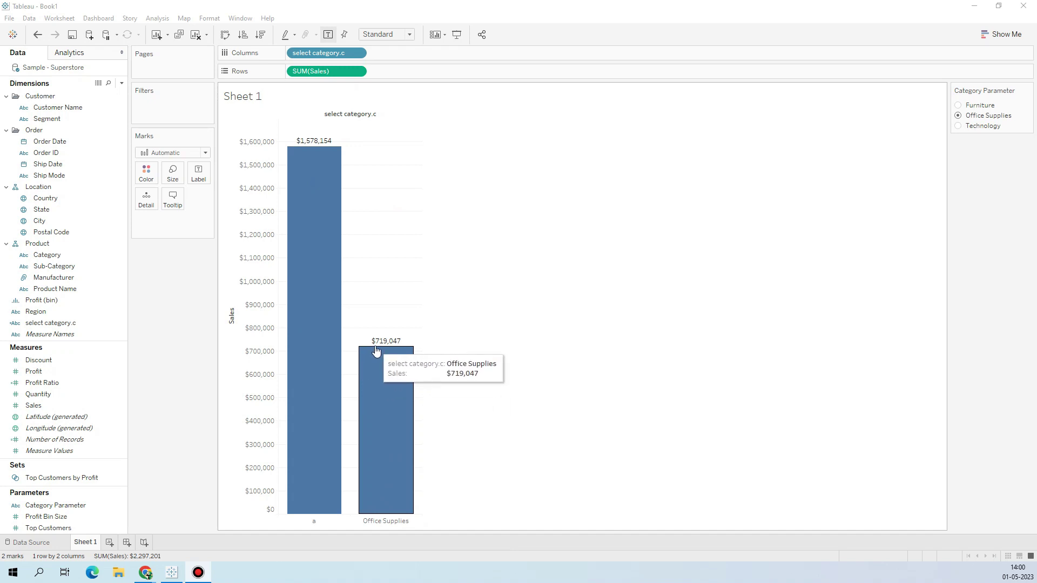
mouse_move(303, 156)
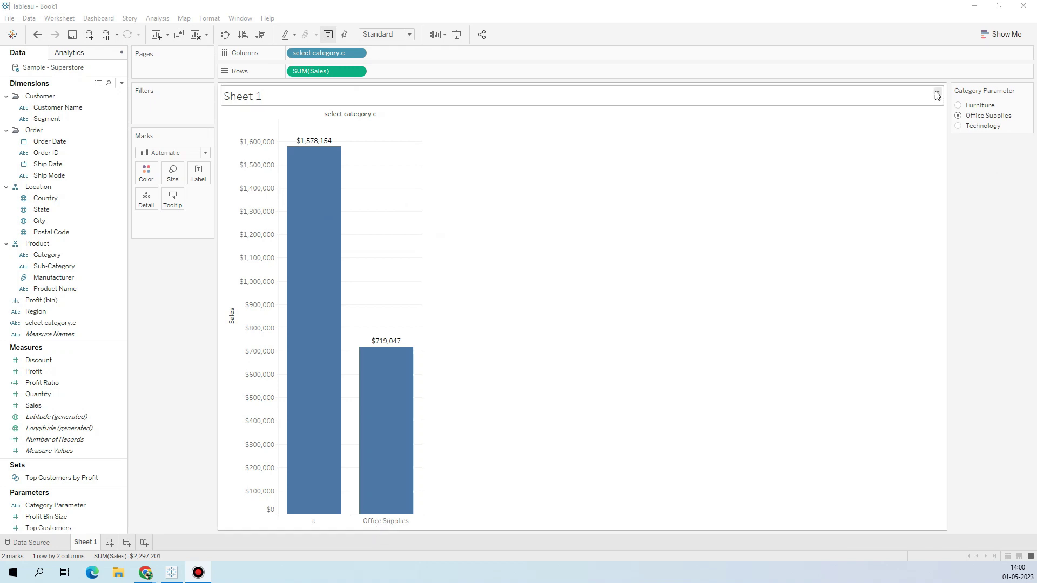
click(958, 105)
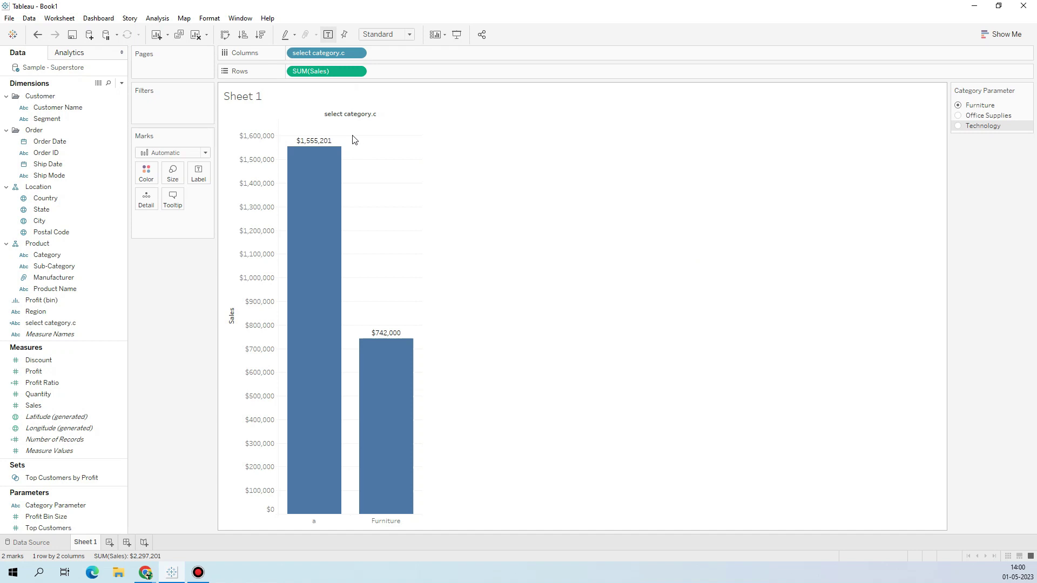
click(958, 116)
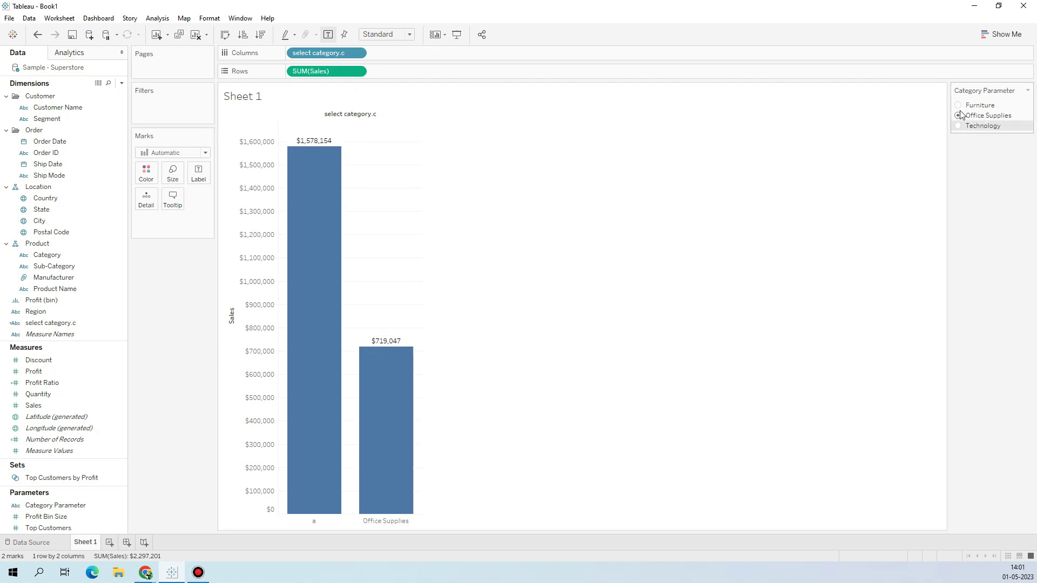
click(959, 106)
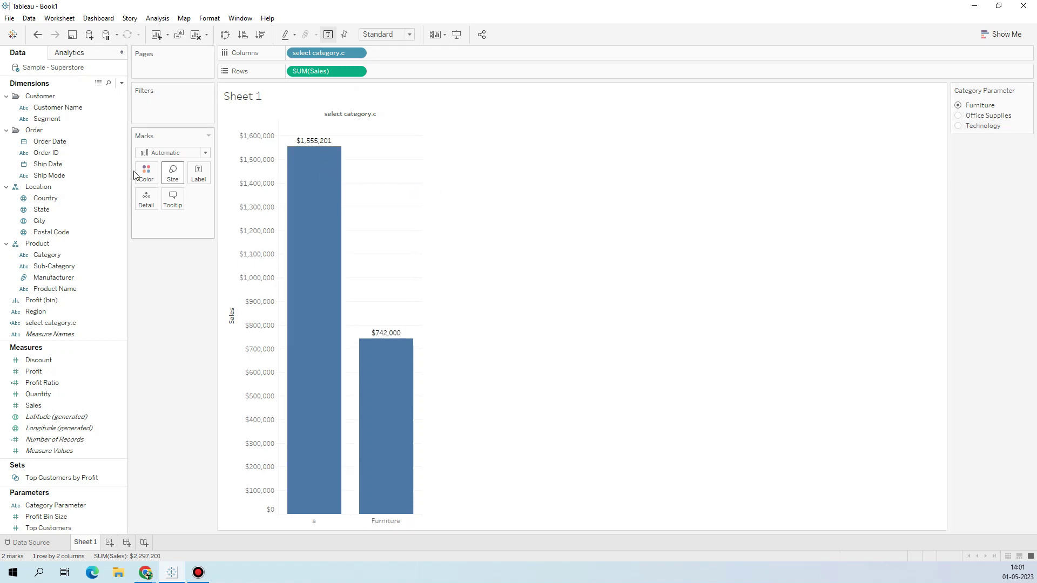
- Open the select category.c calculated field for editing
click(41, 324)
right_click(41, 327)
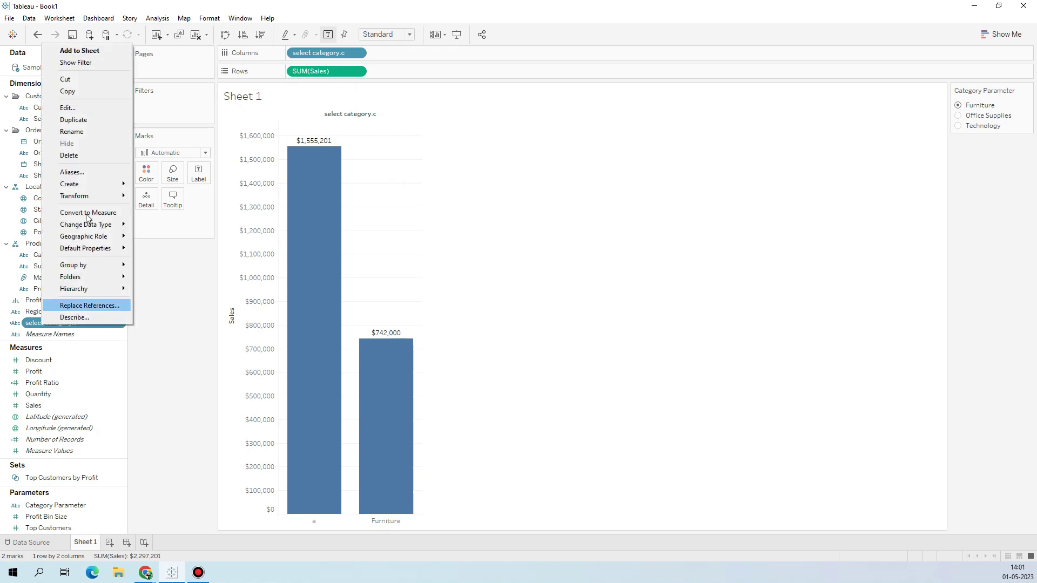
click(92, 107)
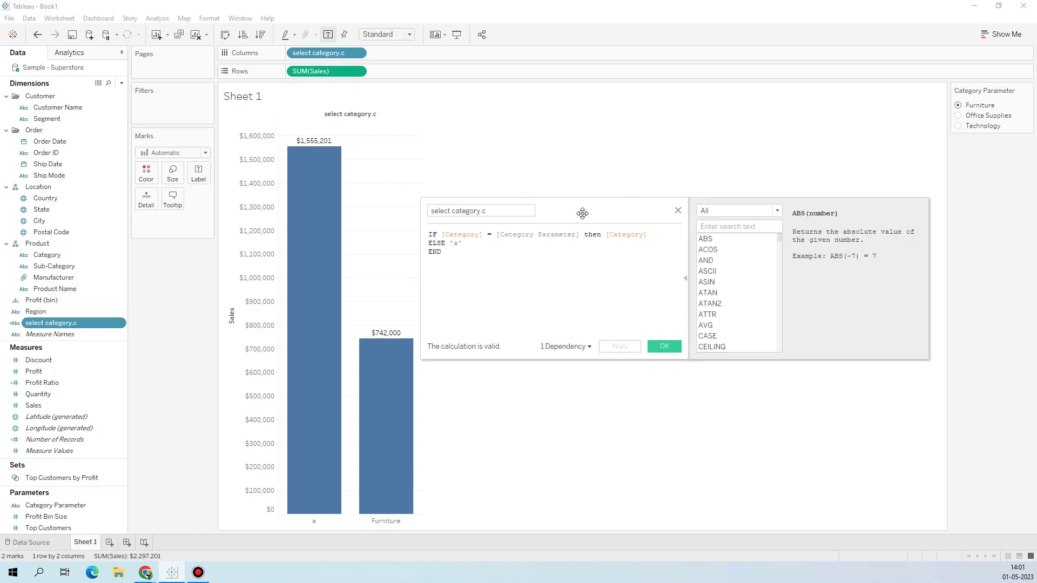
- Try to replace the select category.c formula with a CASE on [Category] whose when clause uses [Category Parameter]
drag(582, 212, 581, 179)
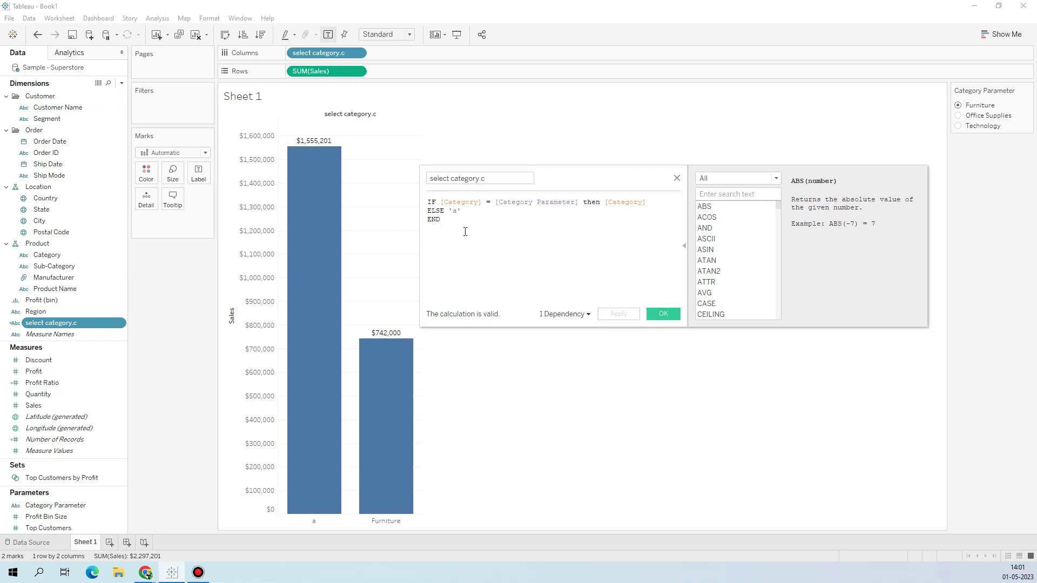
drag(430, 203, 387, 365)
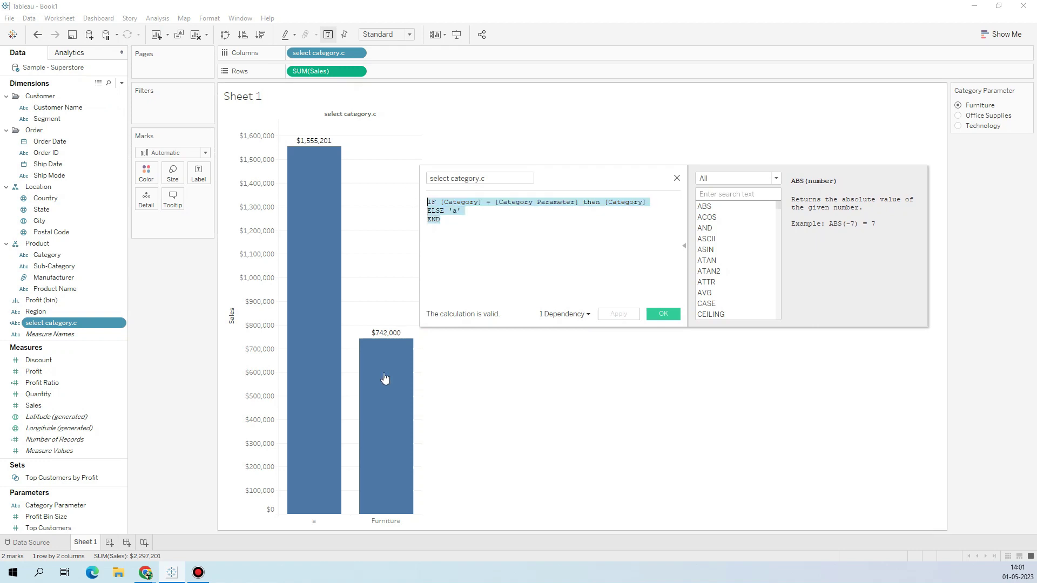
key(Delete)
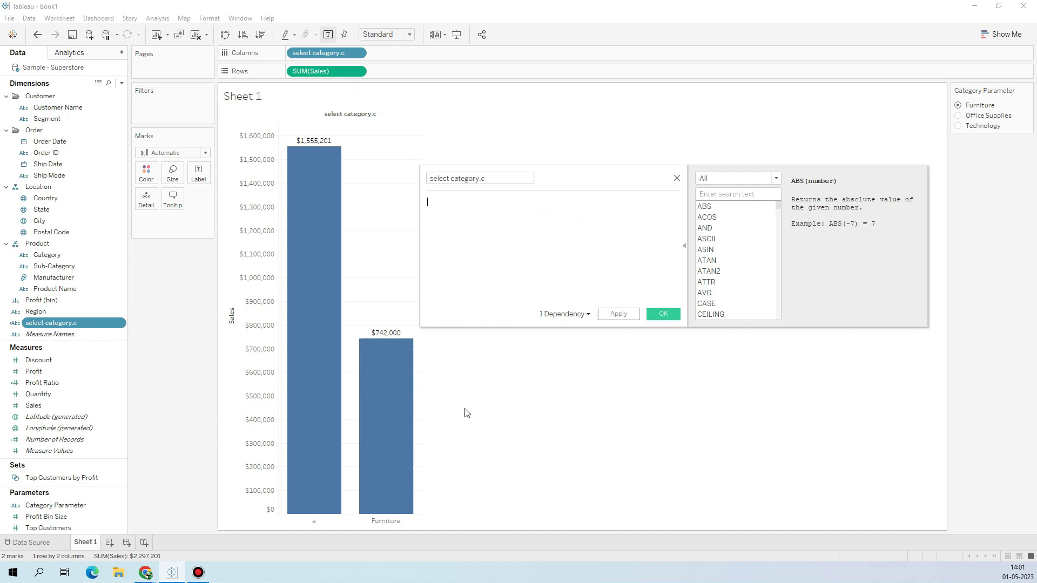
text(ca)
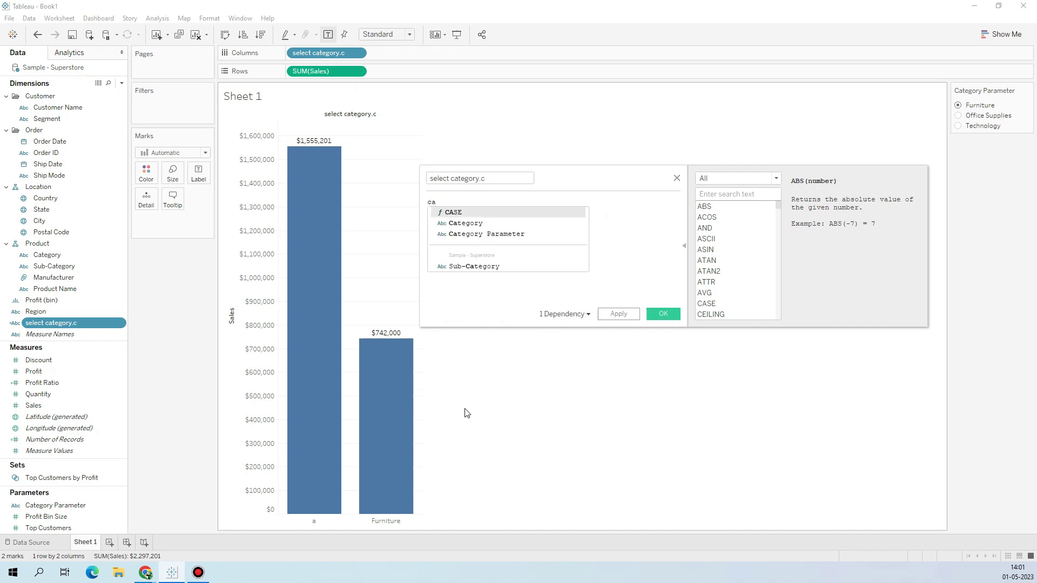
key(Return)
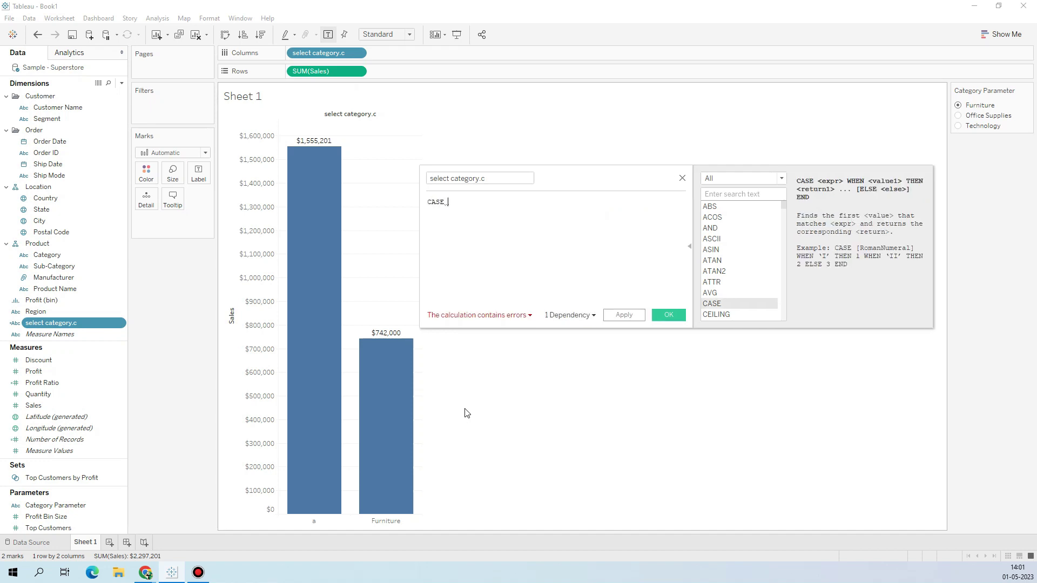
text(cat)
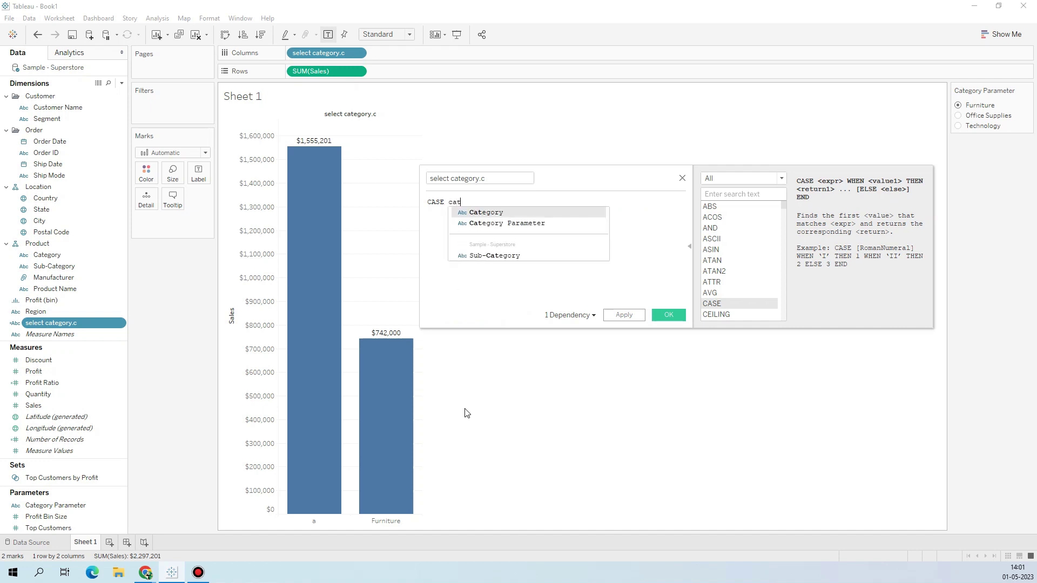
key(Return)
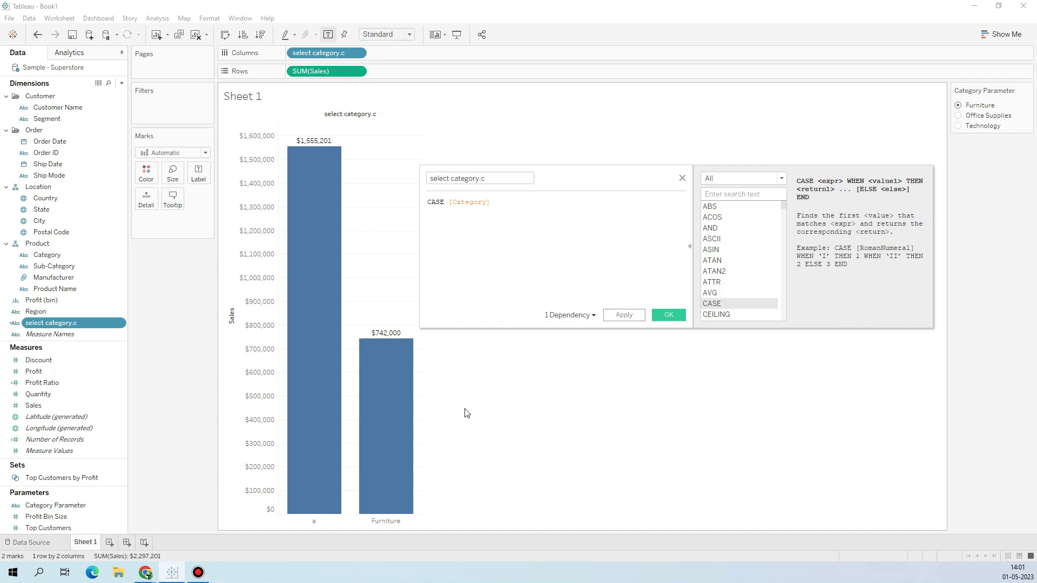
key(Return)
text(when pa)
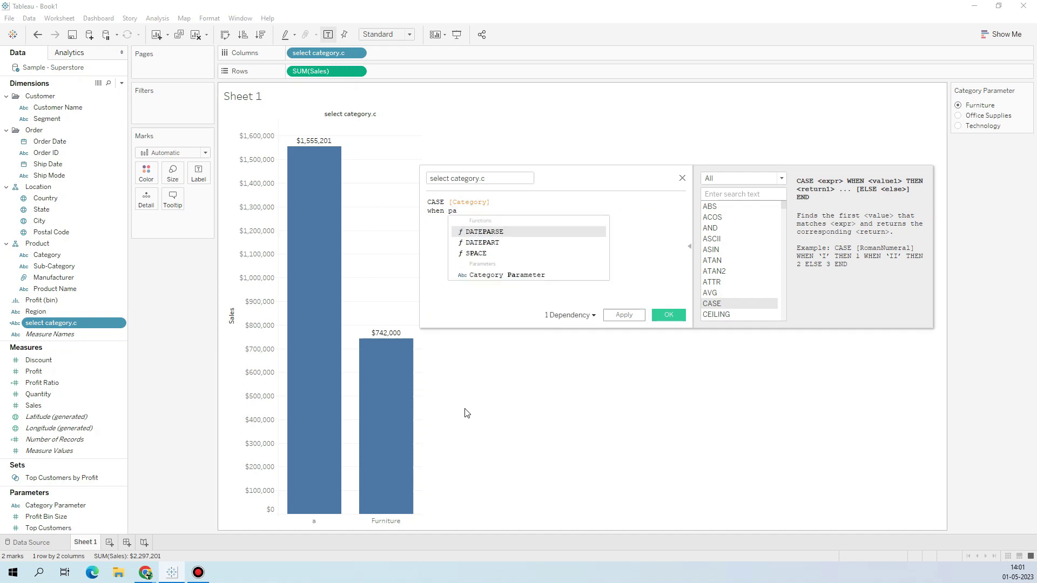
key(Up)
key(Return)
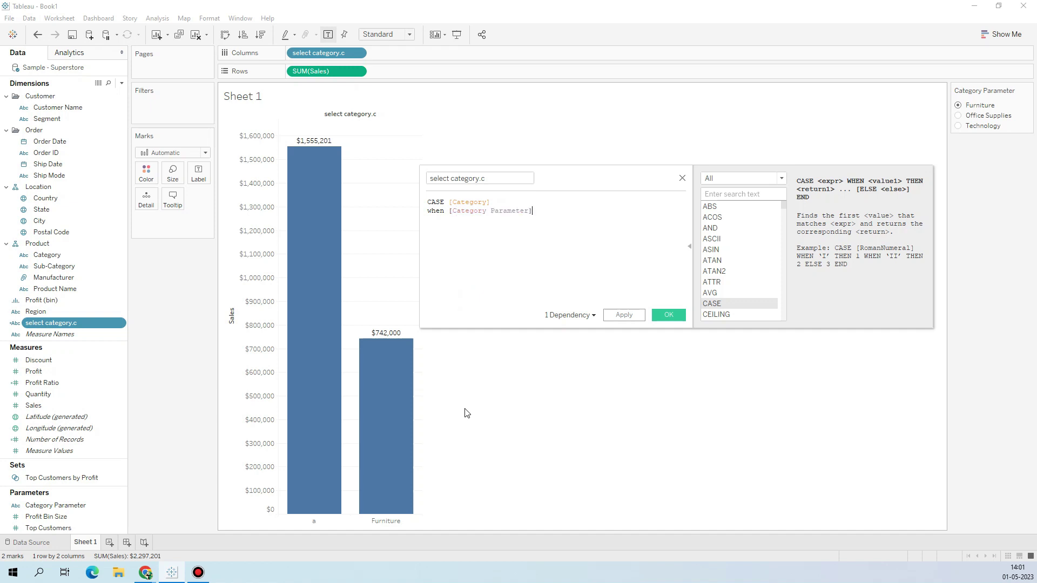
- Extend the when clause with = 'Furniture' then [Category]
text(= '')
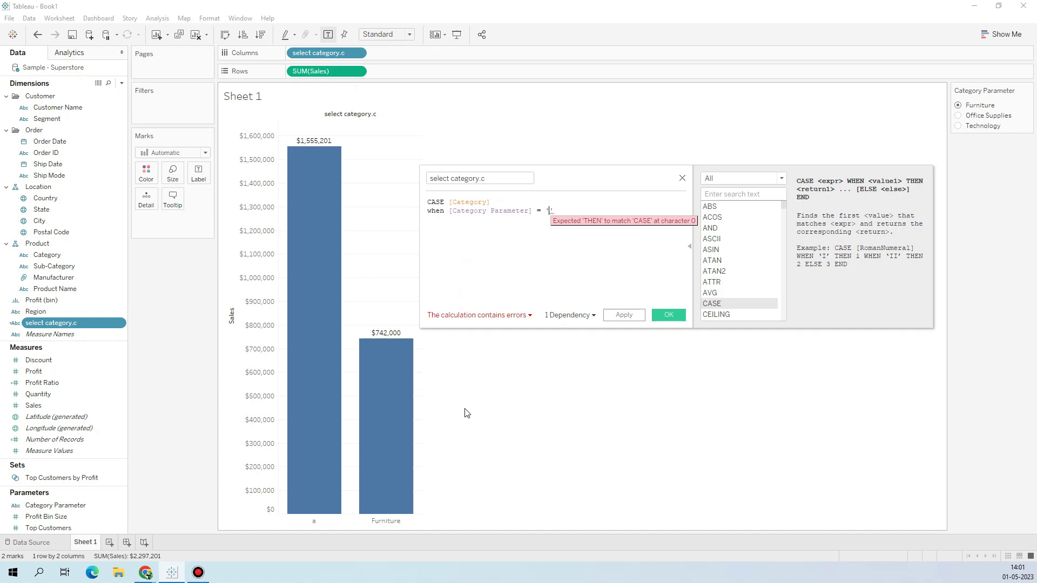
text(Furr)
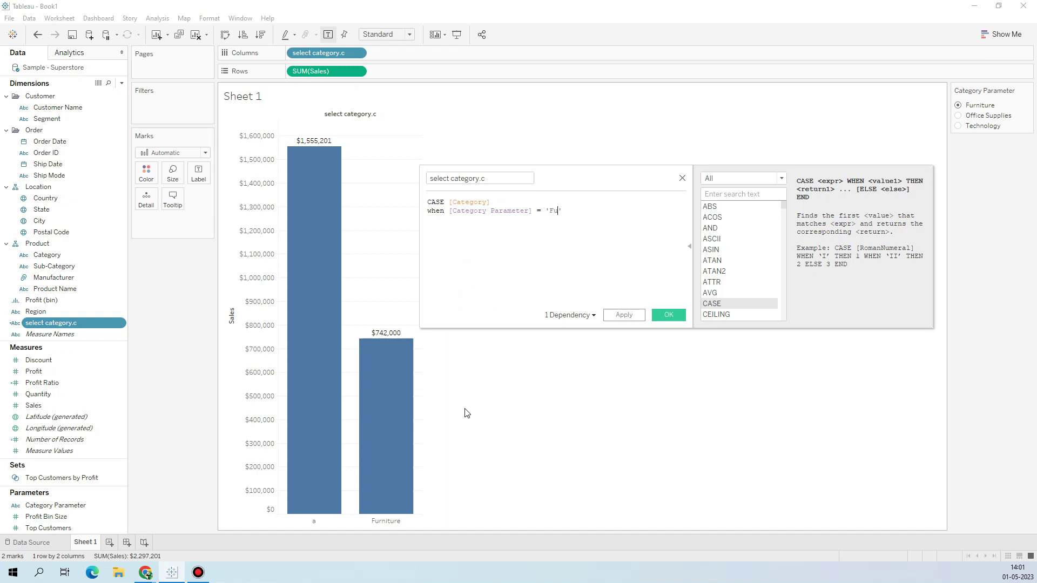
text(iture)
text( then)
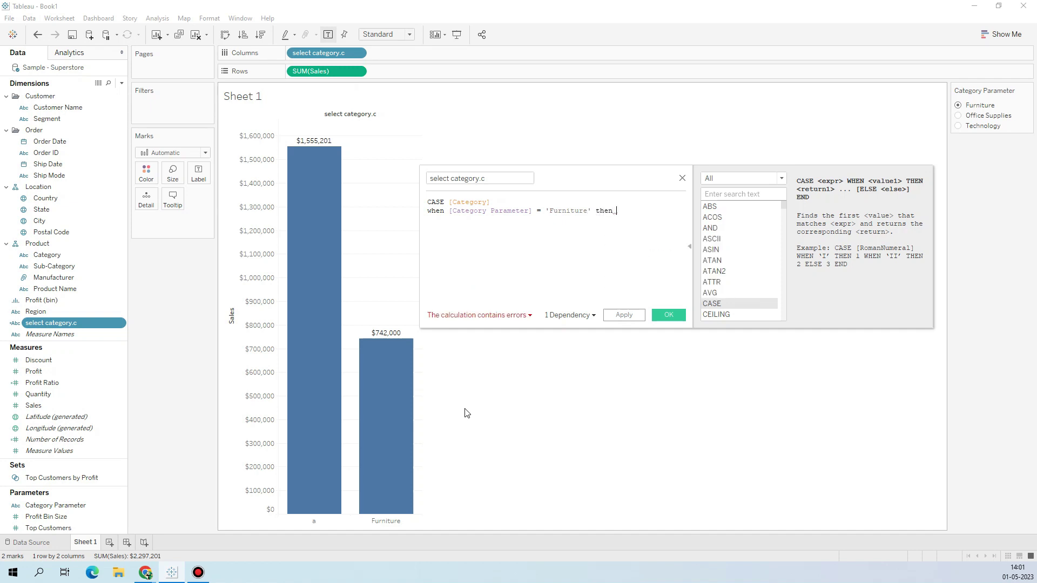
text( cat)
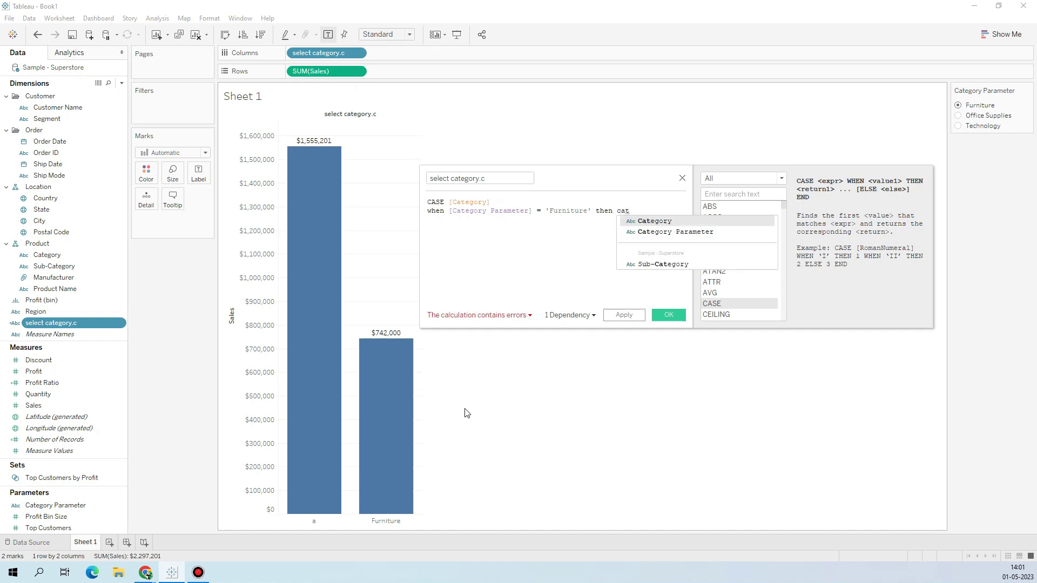
key(Return)
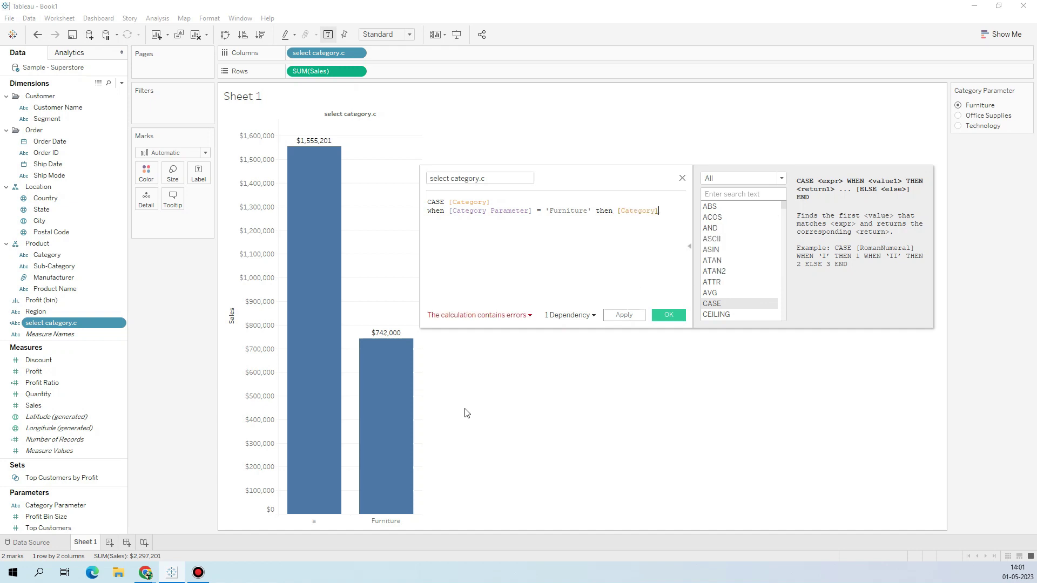
- Delete the [Category] result following then in the CASE formula
key(BackSpace)
key(BackSpace)
key(BackSpace)
key(BackSpace)
key(BackSpace)
key(BackSpace)
key(BackSpace)
key(BackSpace)
key(BackSpace)
key(BackSpace)
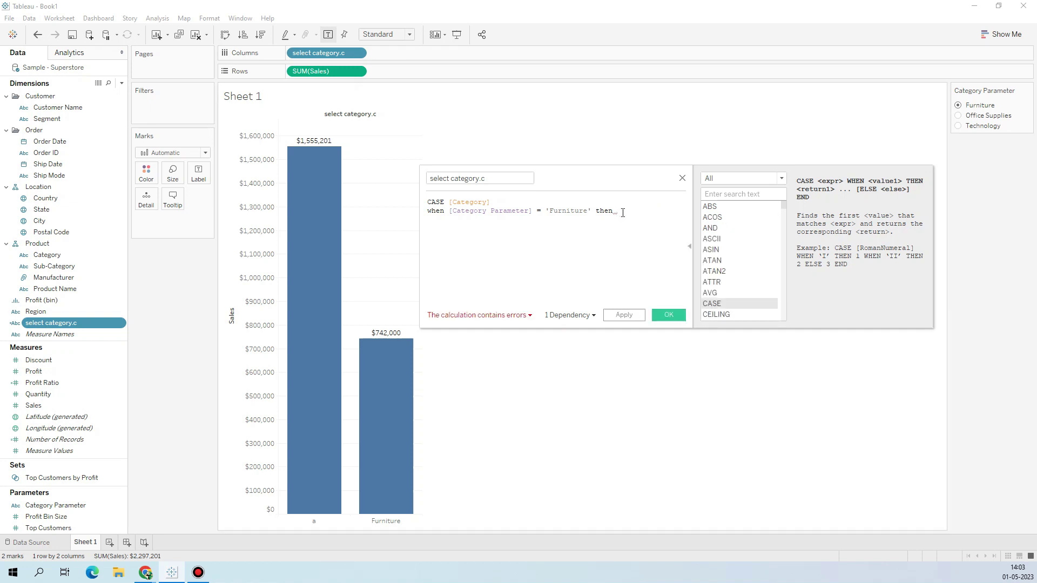
- Replace the whole select category.c formula with [Category] = [Category Parameter] and save the calculated field
drag(623, 213, 427, 206)
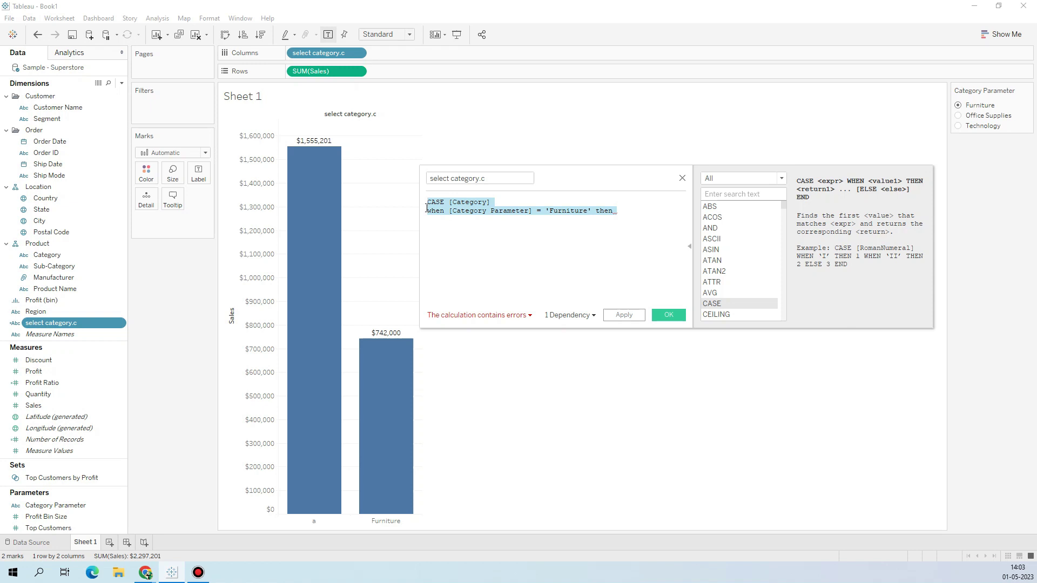
text([C)
key(Return)
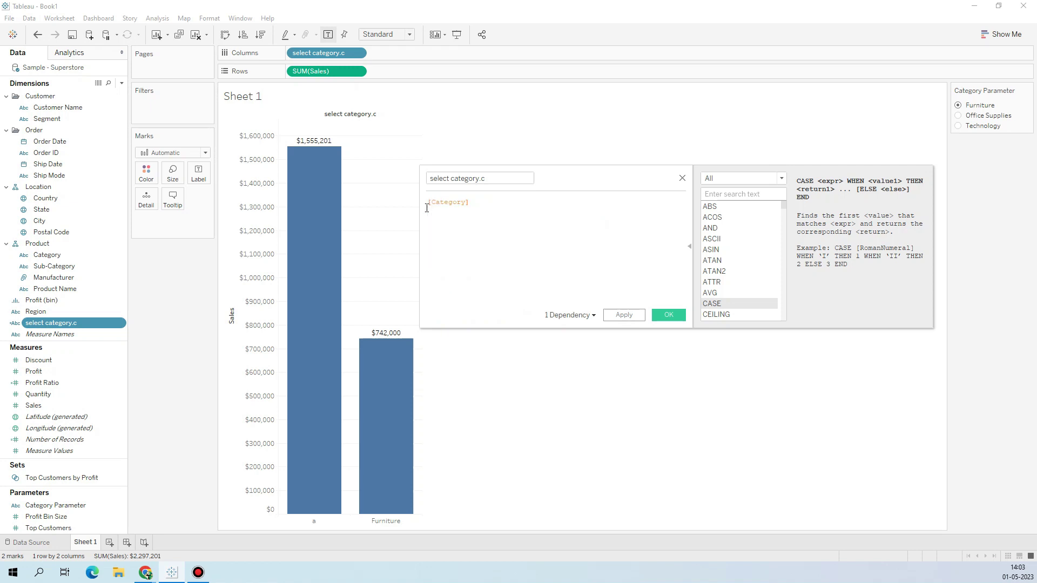
text(= para)
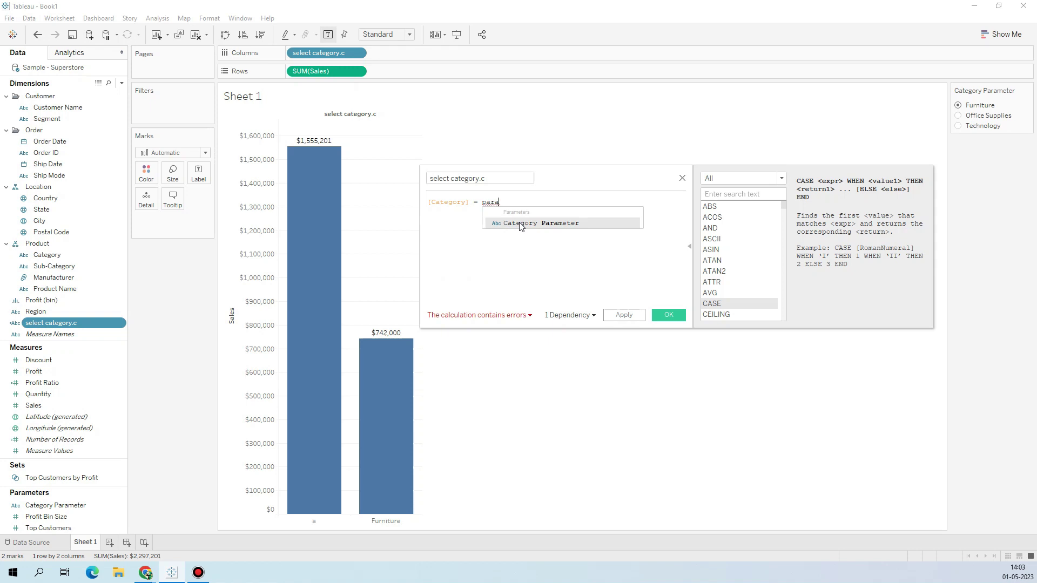
click(520, 223)
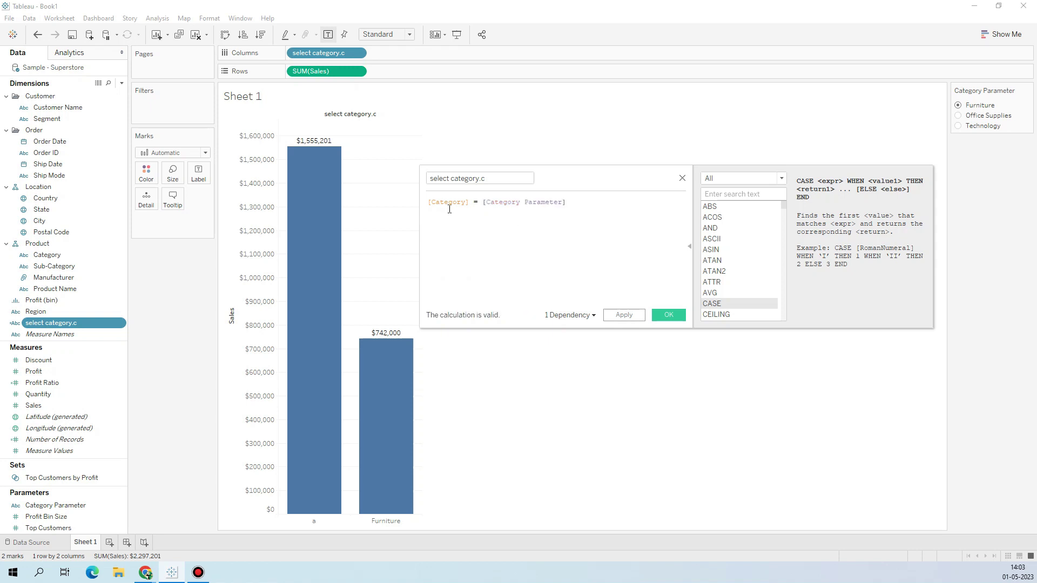
click(624, 315)
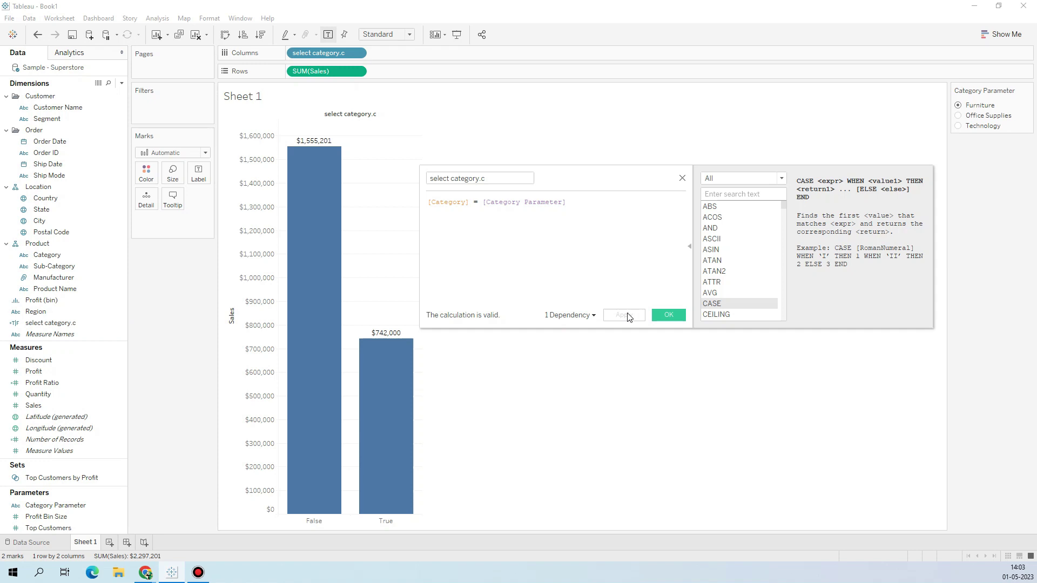
click(663, 313)
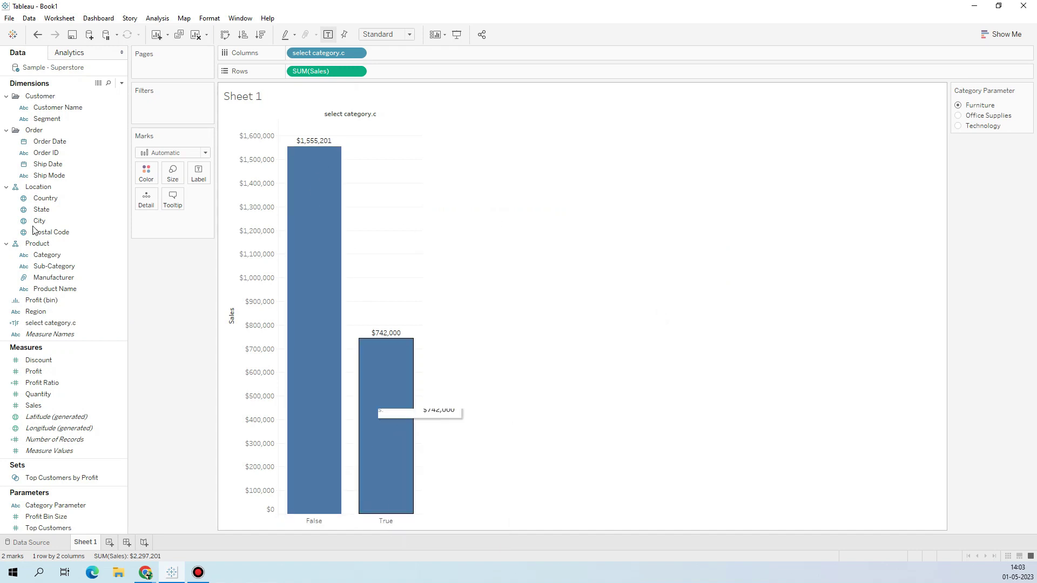
- Filter the Sales chart by select category.c, keeping only True
mouse_move(50, 324)
mouse_down()
mouse_move(77, 236)
mouse_move(167, 109)
mouse_up()
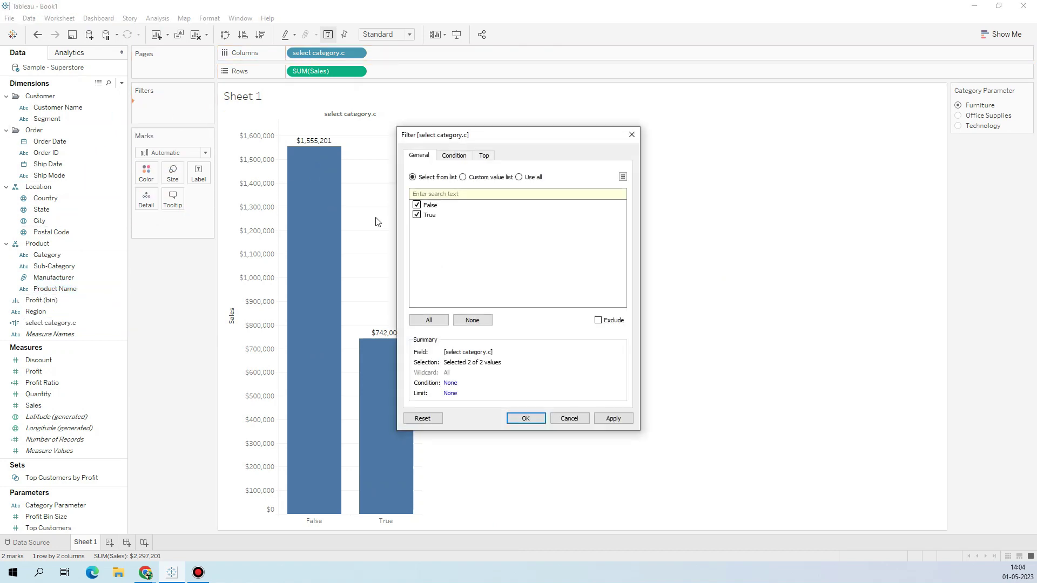
click(417, 206)
click(526, 419)
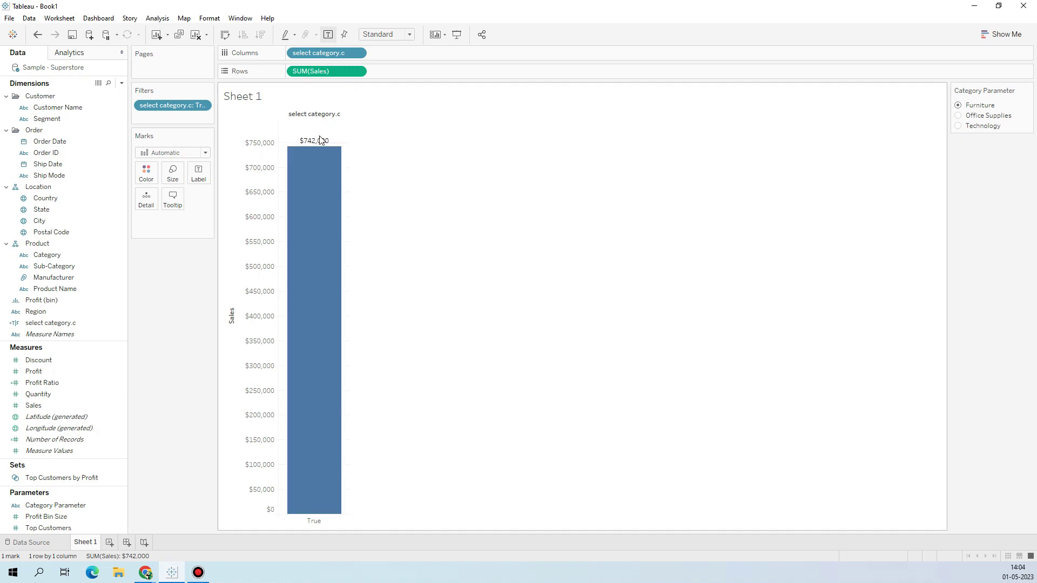
- Switch the Category Parameter to Office Supplies and then Technology, checking the filtered Sales bar
click(958, 116)
mouse_move(303, 145)
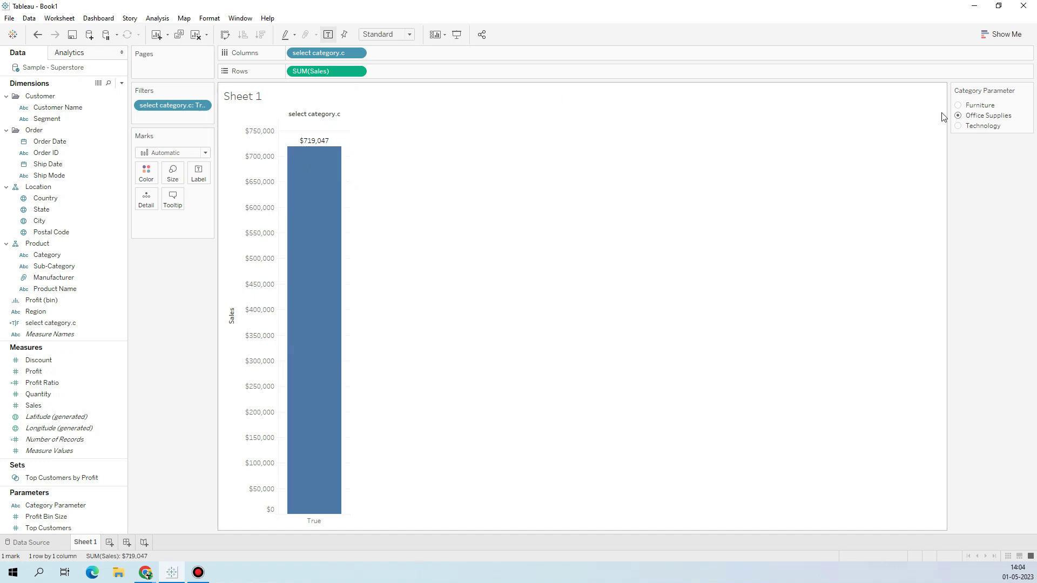
click(958, 126)
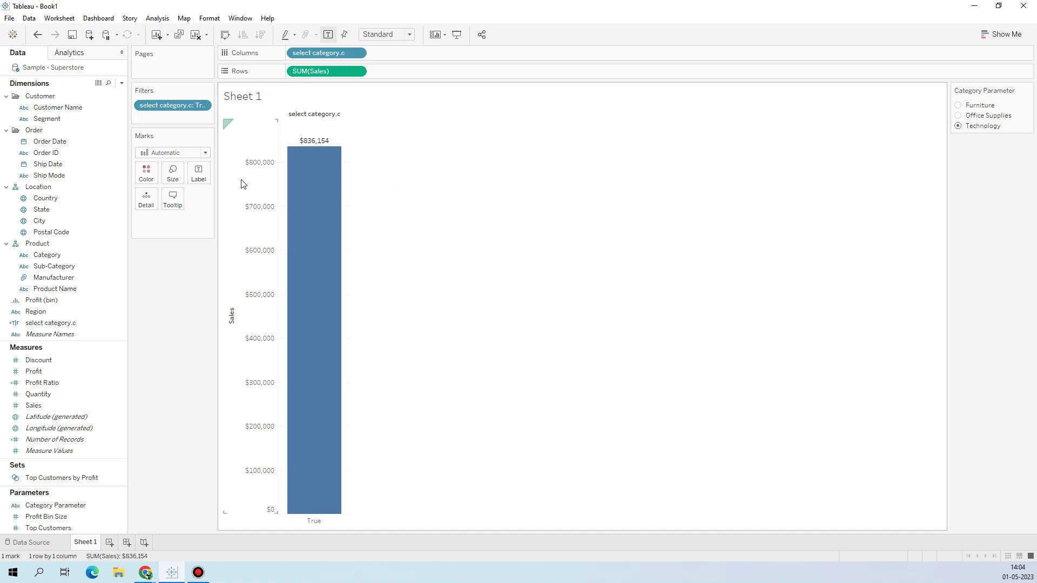
- Remove select category.c from both the filters and the columns of the sheet
drag(141, 107, 174, 385)
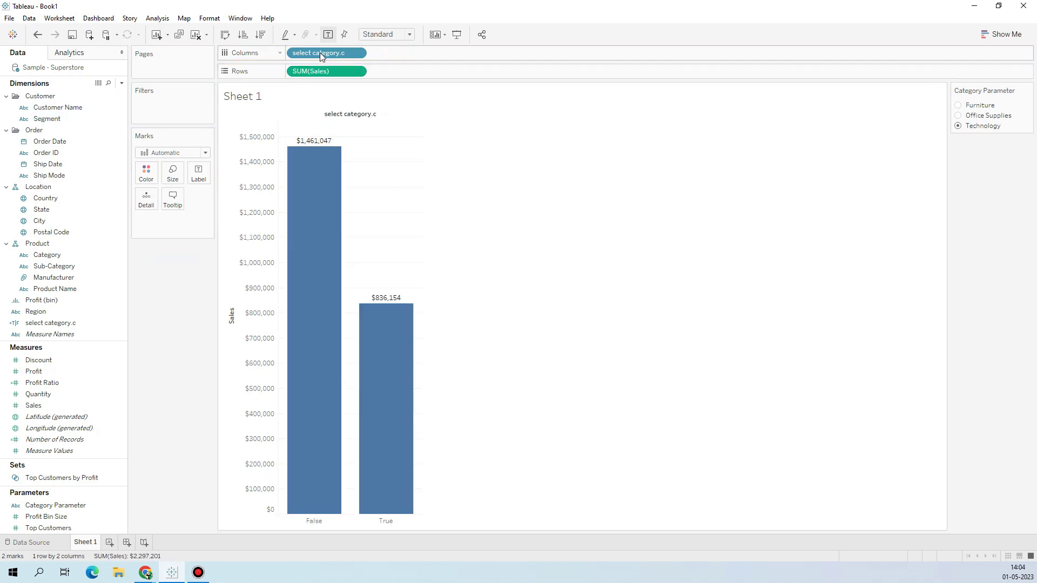
drag(320, 53, 157, 285)
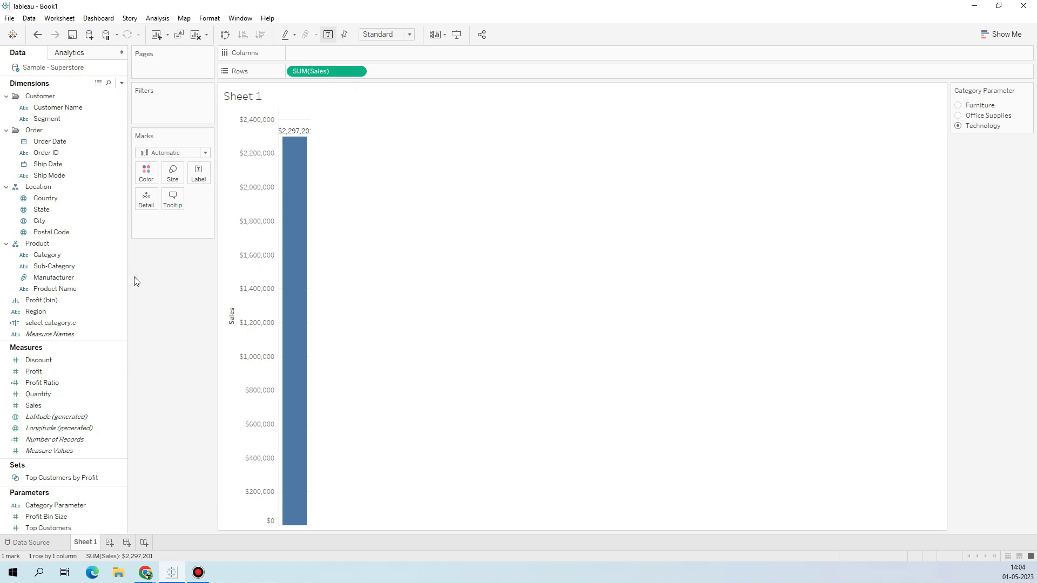
- Break Sales down by State and display it as a map with the states colored by SUM(Sales)
double_click(40, 211)
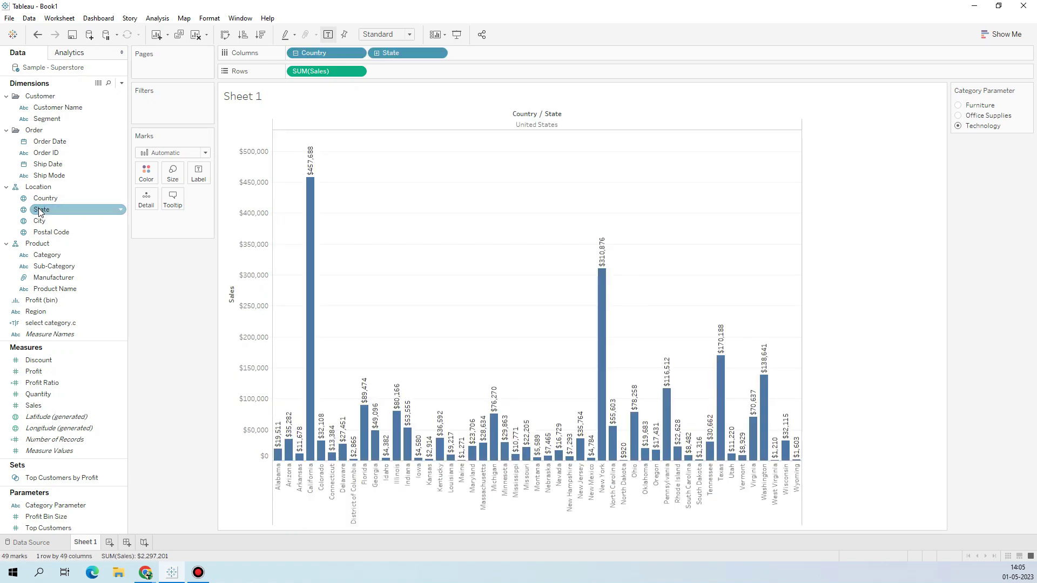
click(984, 35)
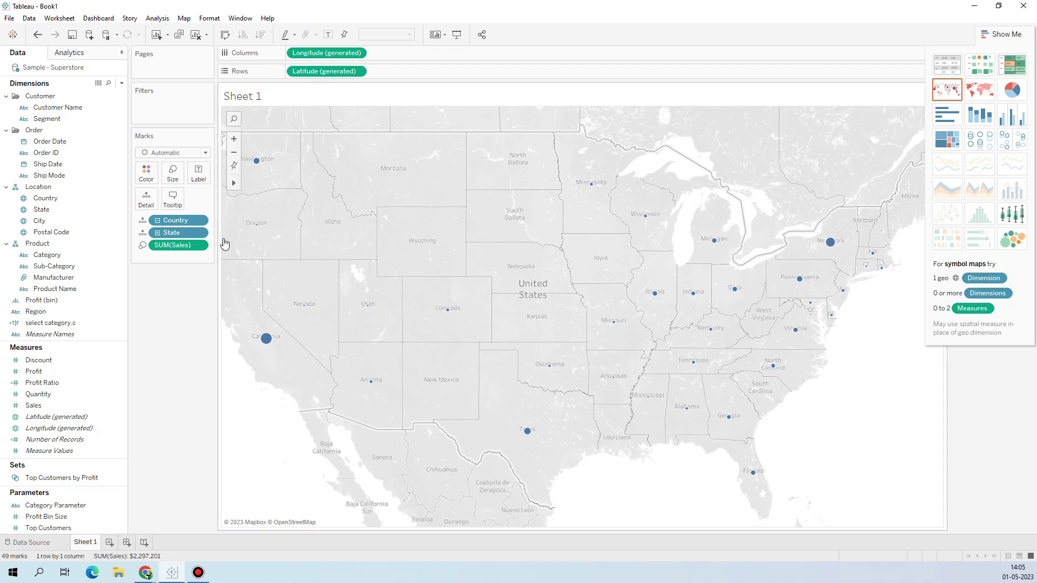
drag(184, 247, 148, 184)
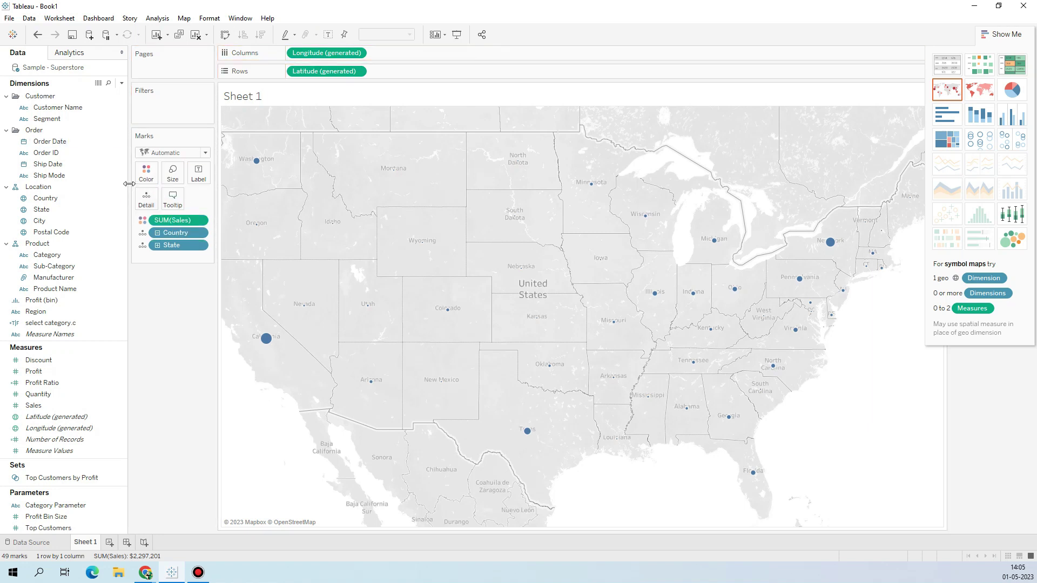
mouse_move(743, 377)
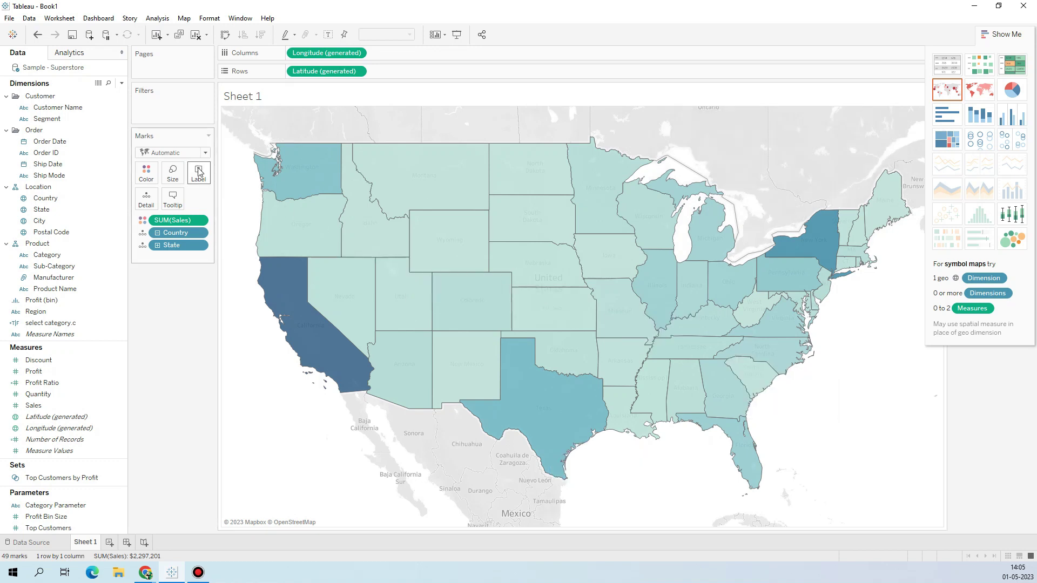
- Label the map with State names, close the chart type chooser and inspect individual states' sales tooltips
drag(41, 210, 196, 177)
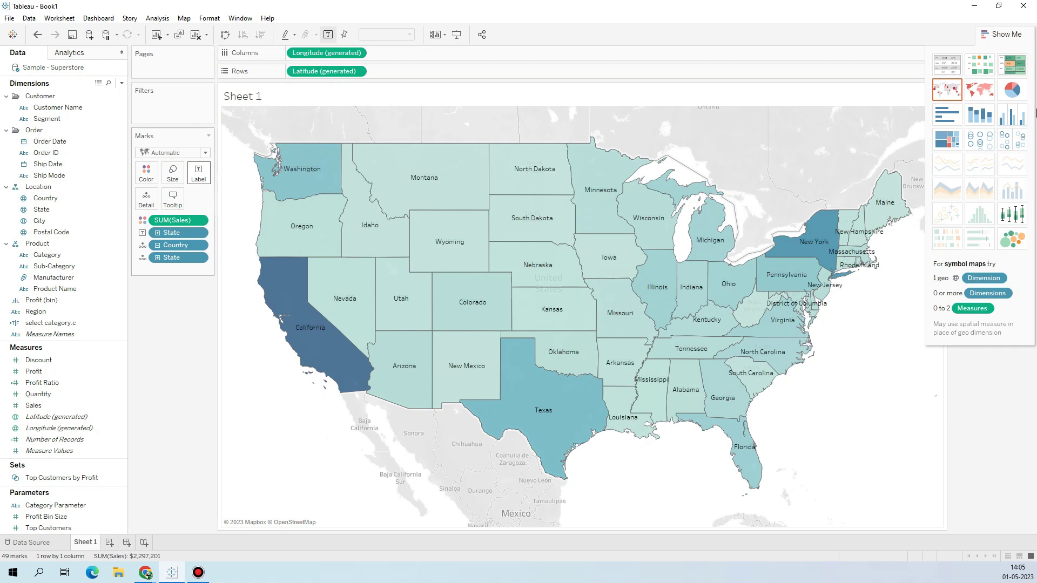
click(1002, 34)
mouse_move(441, 279)
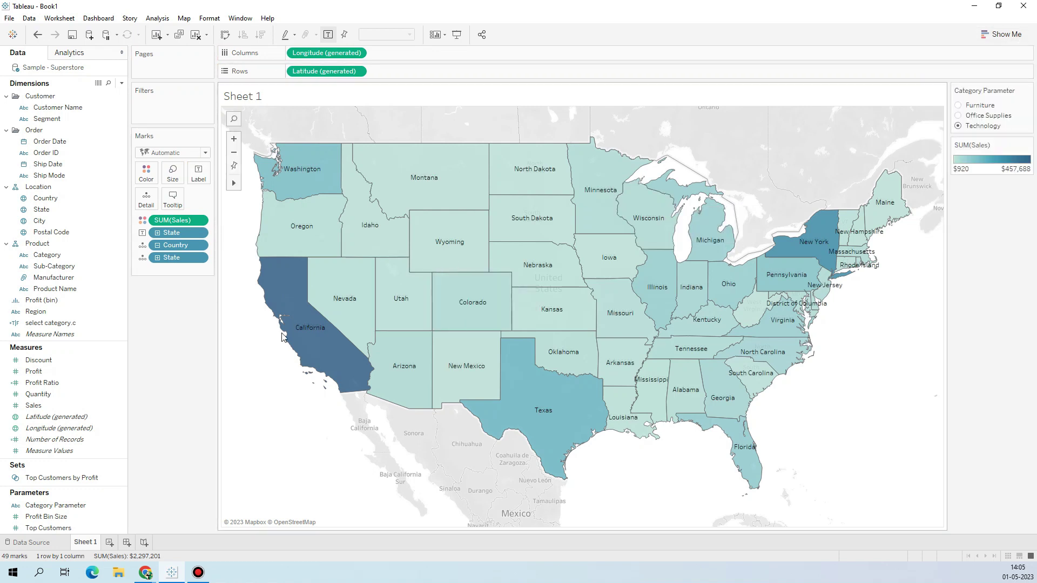
mouse_move(321, 360)
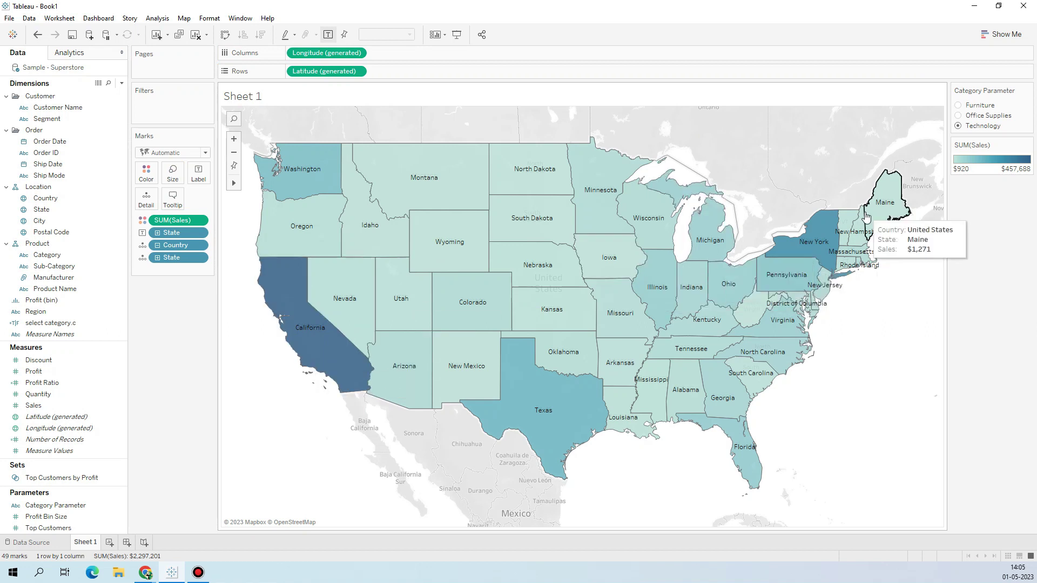
mouse_move(862, 225)
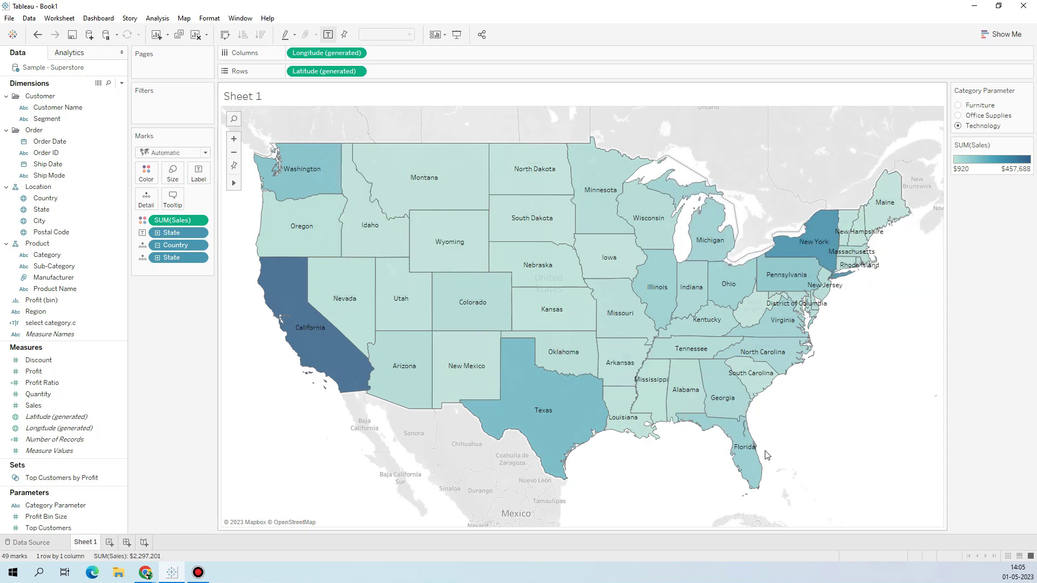
- Create a new parameter with a list of allowable values and name it Select Sales/Profit
mouse_move(623, 346)
mouse_move(320, 344)
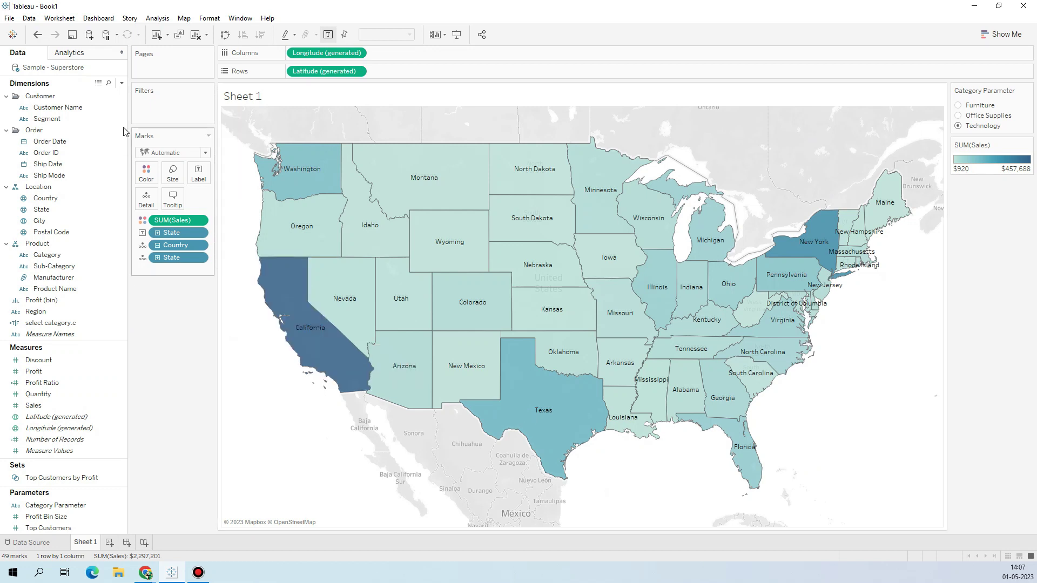
click(122, 82)
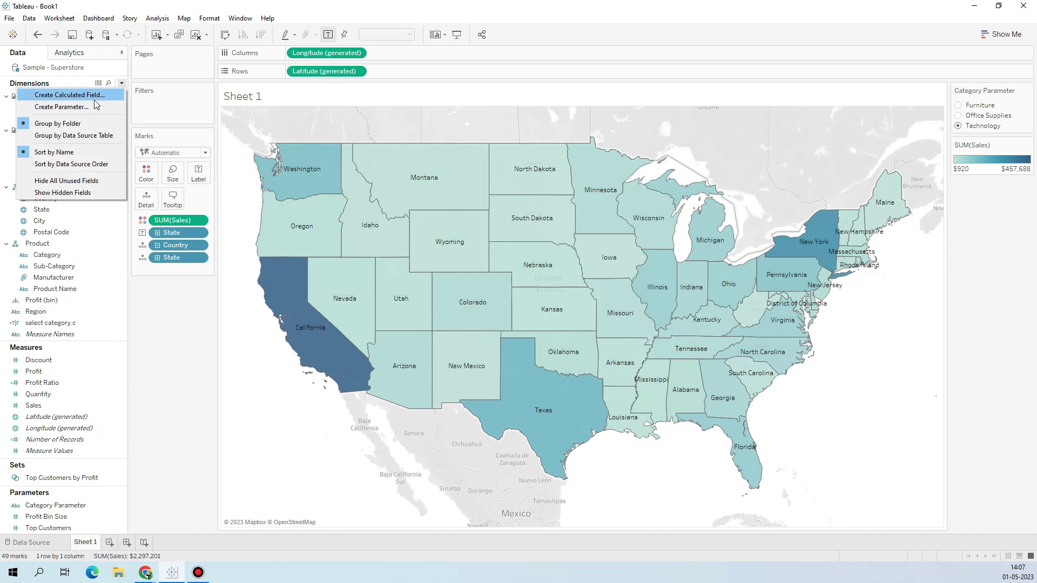
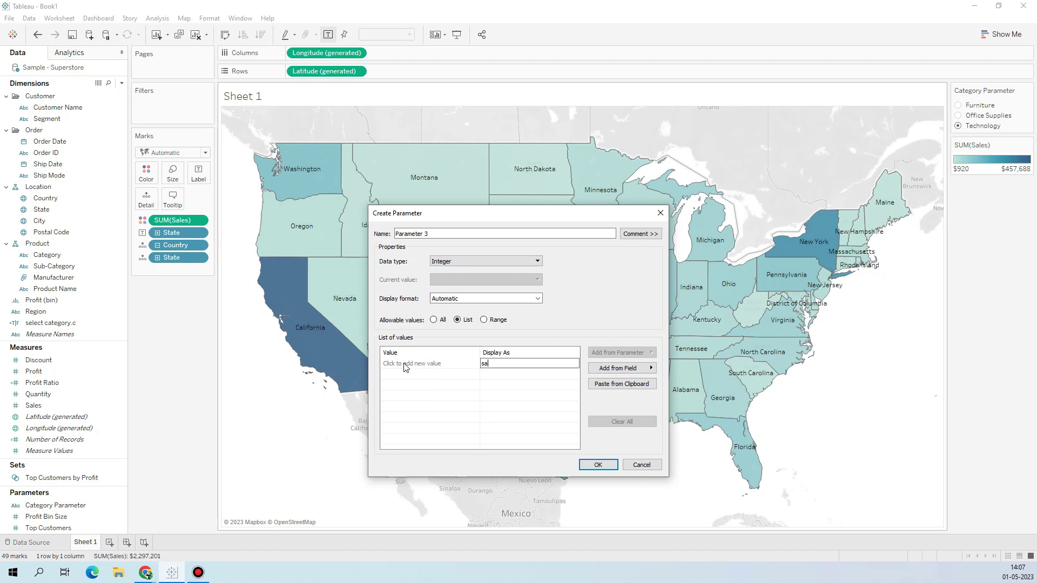
click(414, 377)
drag(429, 233, 396, 234)
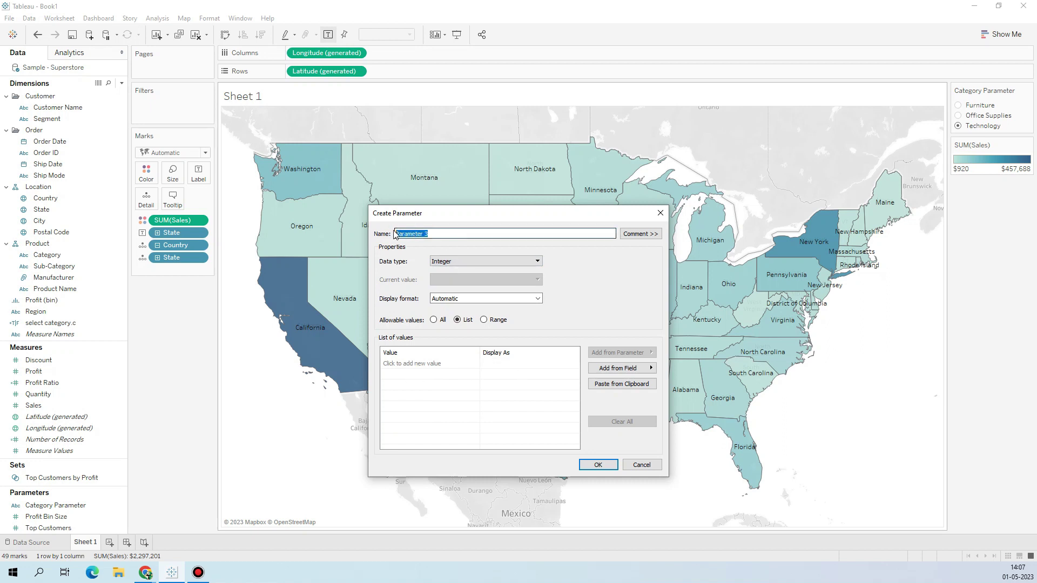
text(Sales/Profit)
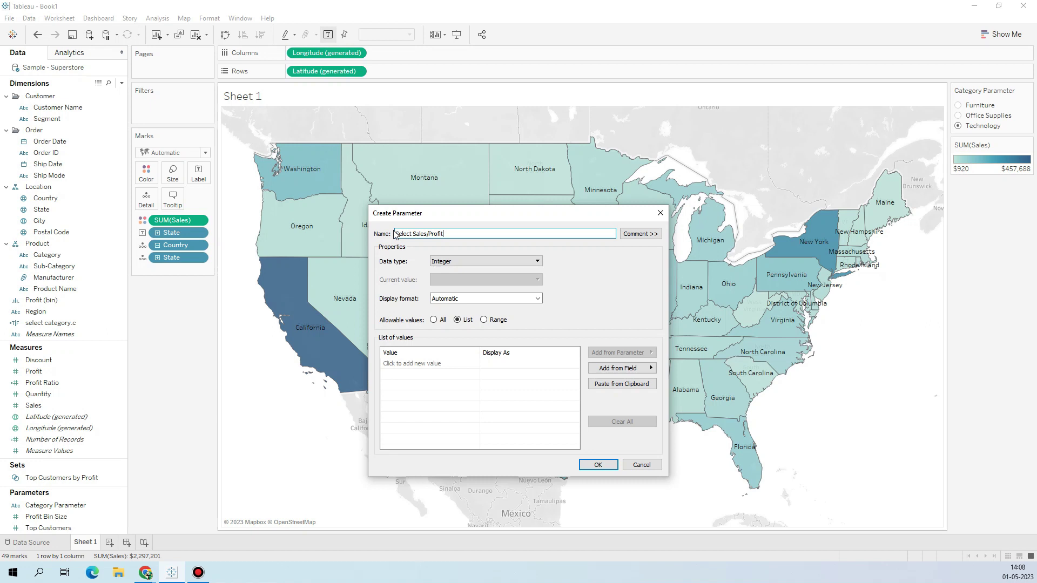
- Try the Float data type with list values added from the Profit field, and clear the list
click(495, 263)
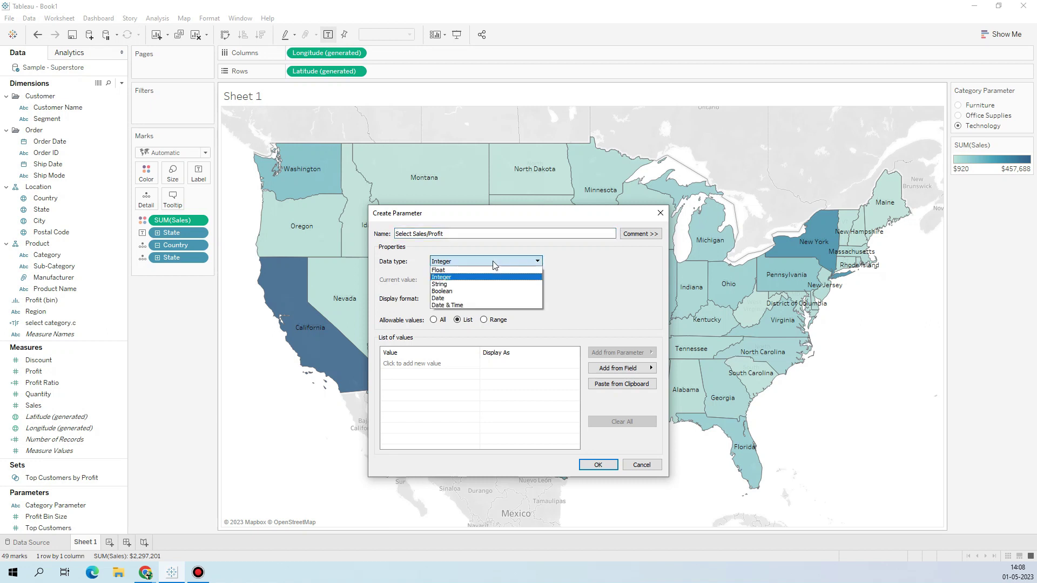
click(494, 263)
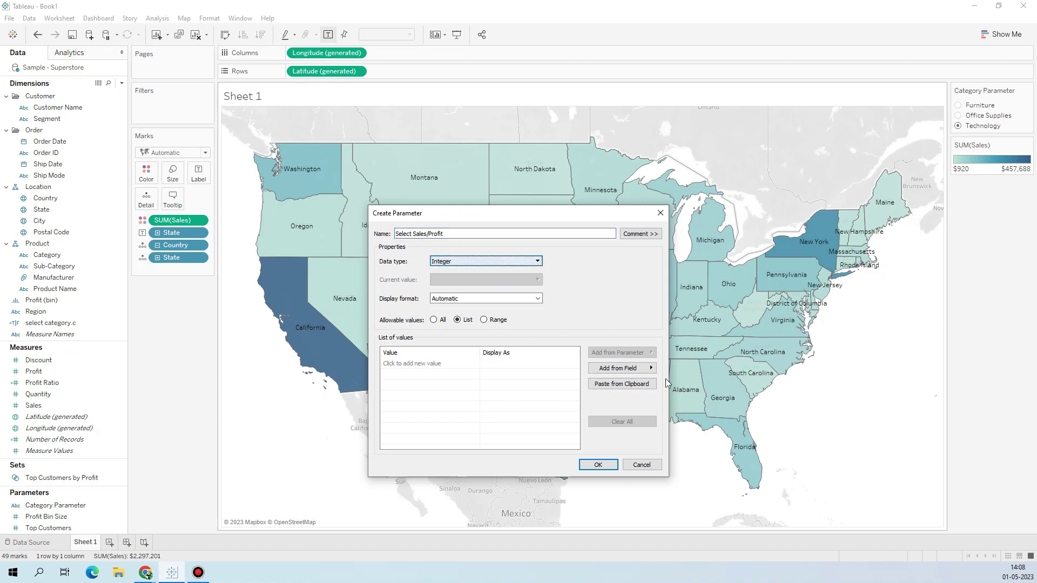
click(637, 369)
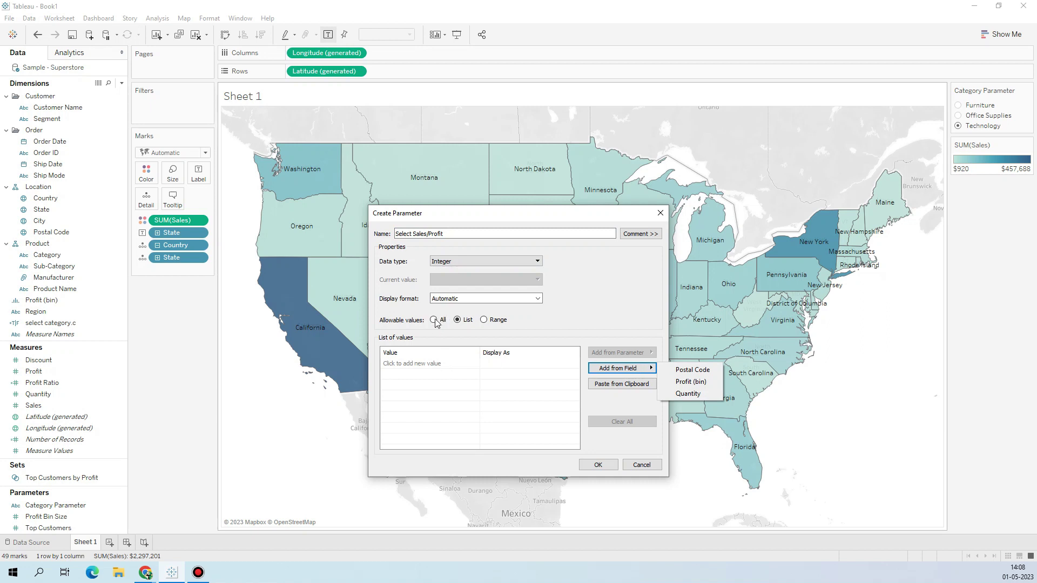
click(465, 261)
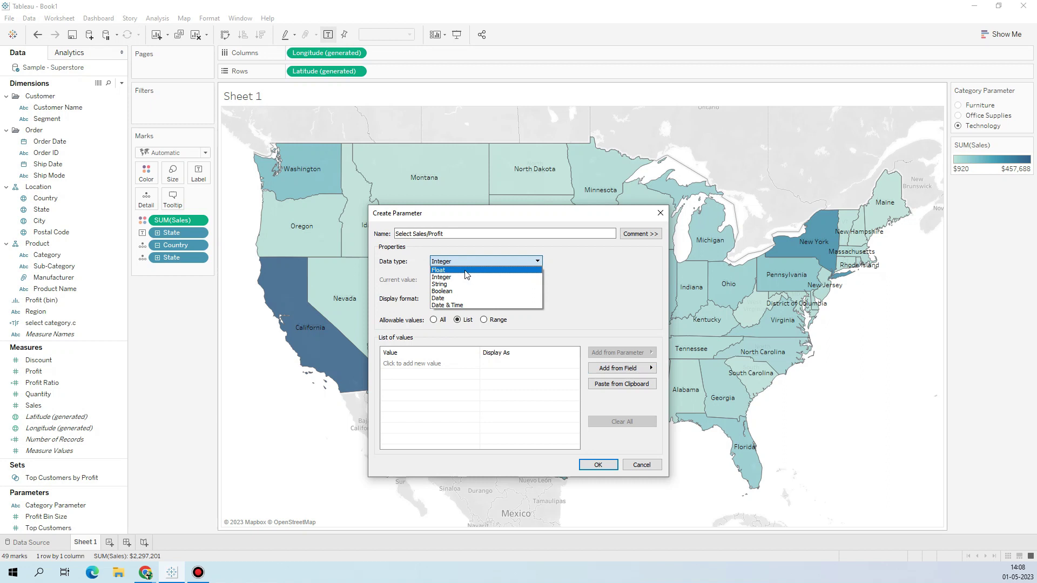
click(464, 270)
click(642, 369)
click(697, 394)
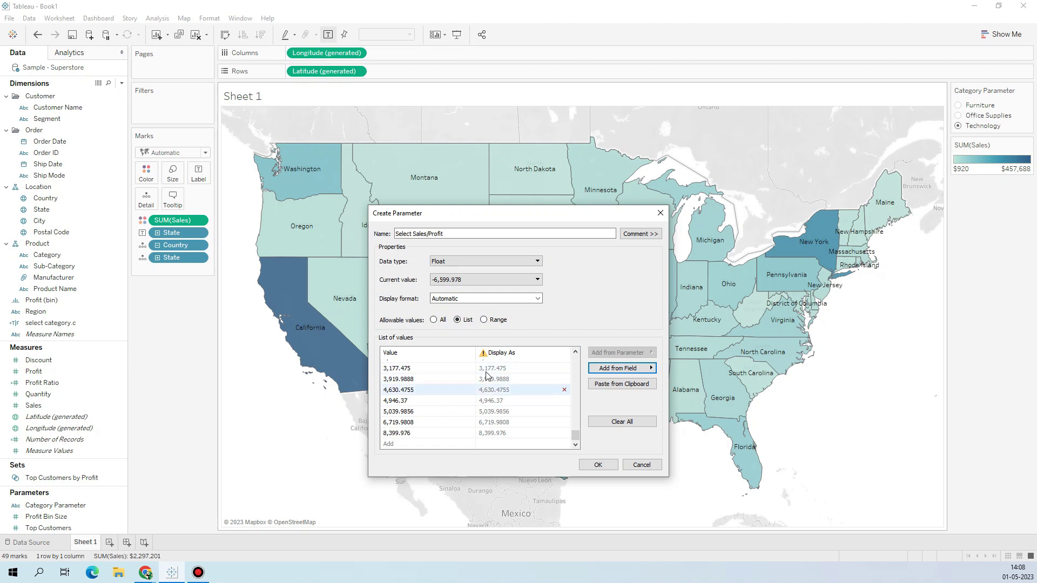
click(648, 369)
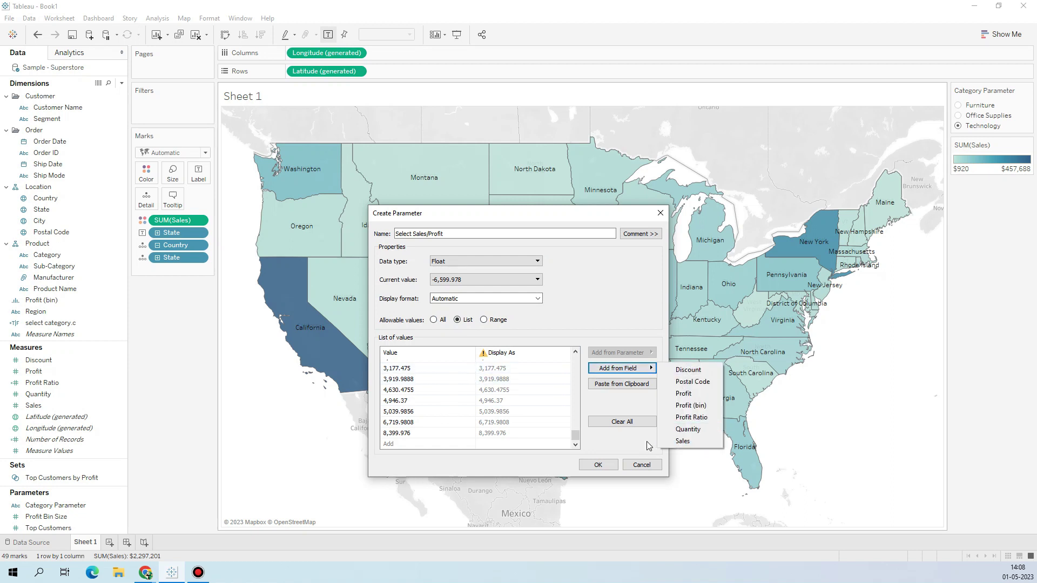
click(629, 450)
click(625, 421)
- Set the parameter's data type to String and add the list value Sales, displayed as sales
click(450, 262)
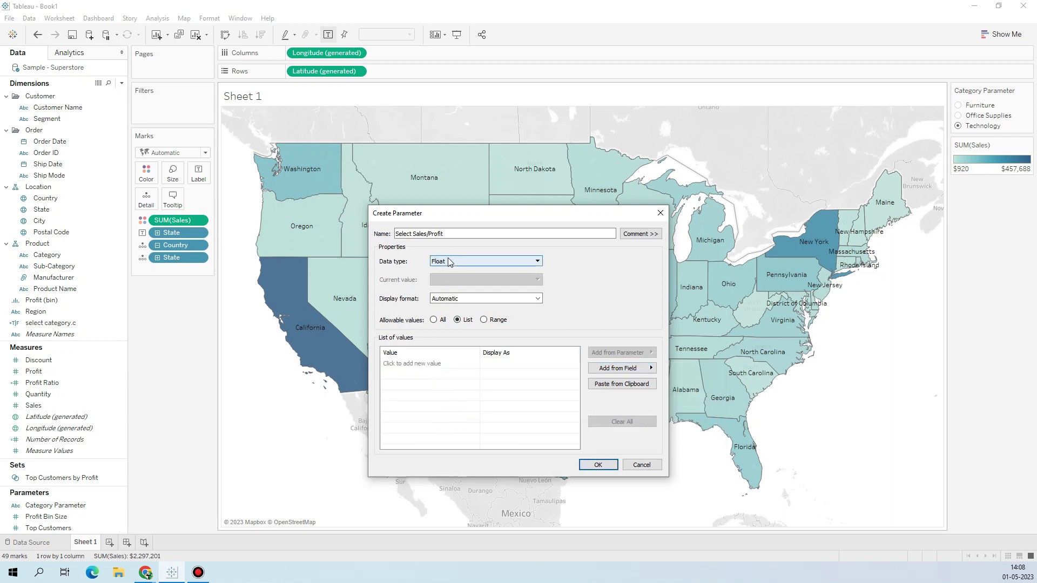
click(451, 283)
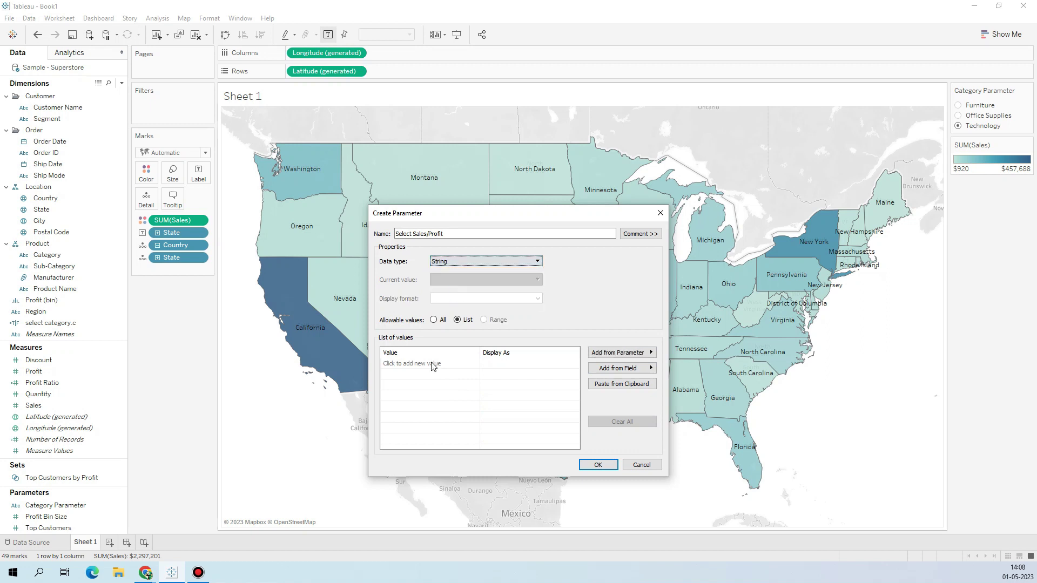
click(394, 363)
text(Sales)
key(Tab)
text(sales)
- Add a second list value Profit, displayed as Profit, and create the Select Sales/Profit parameter
click(399, 373)
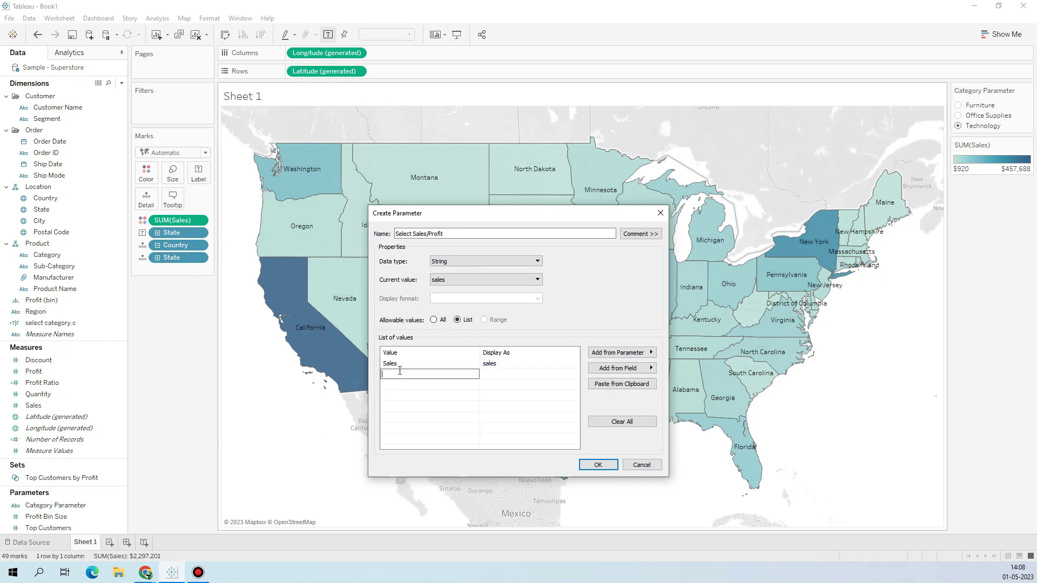
key(Tab)
text(P)
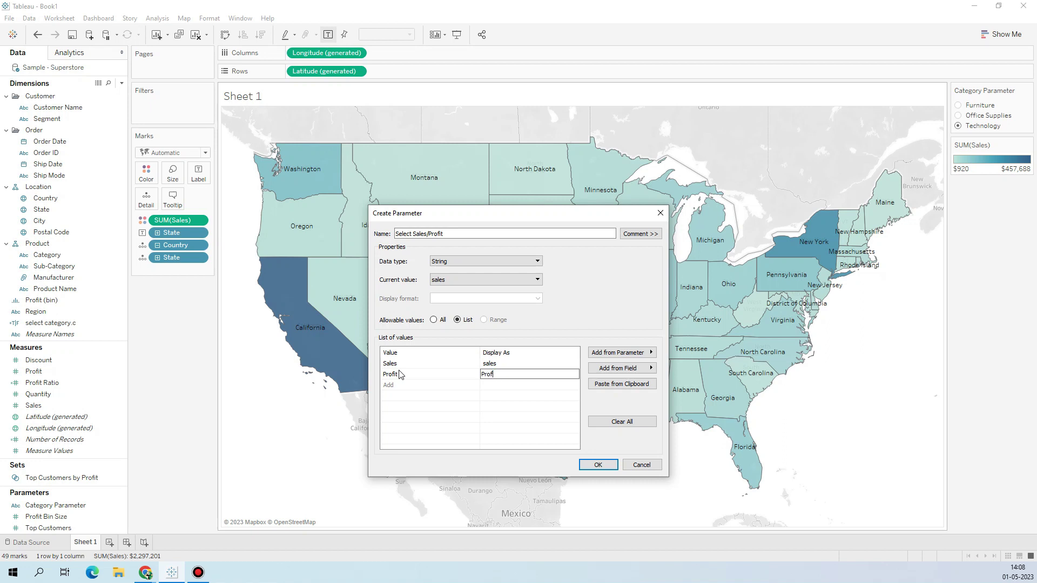
text(rofit)
click(427, 393)
click(606, 467)
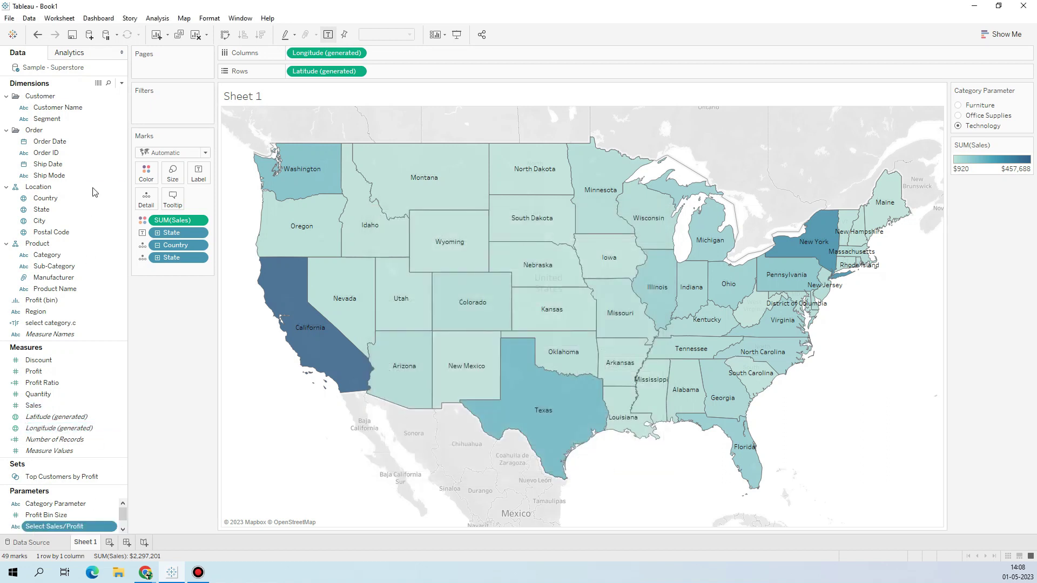
- Create a calculated field named Select Sales/Profit and begin its formula with case [Select Sales/Profit]
click(121, 83)
click(111, 95)
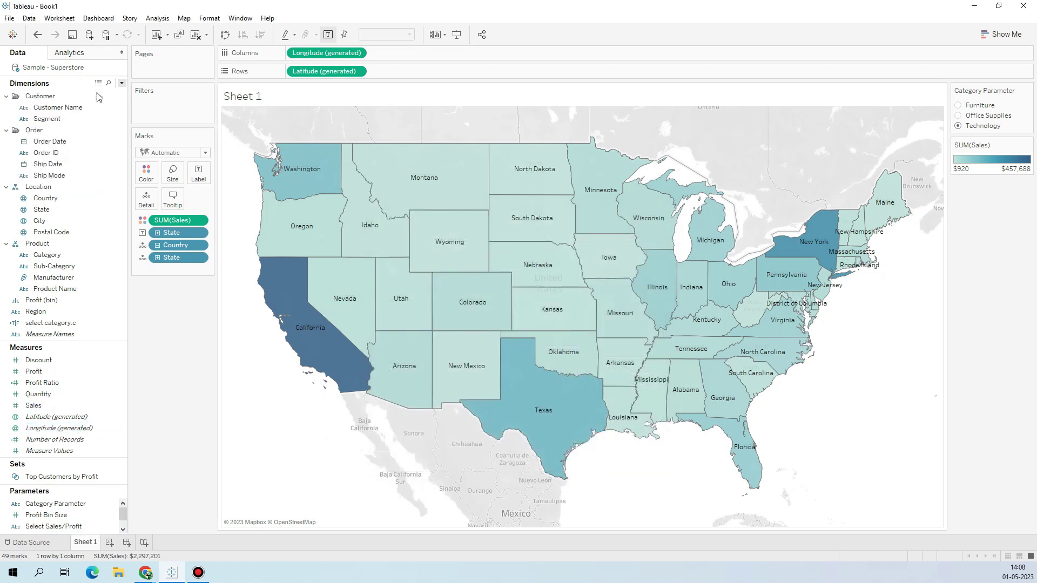
text(Selec)
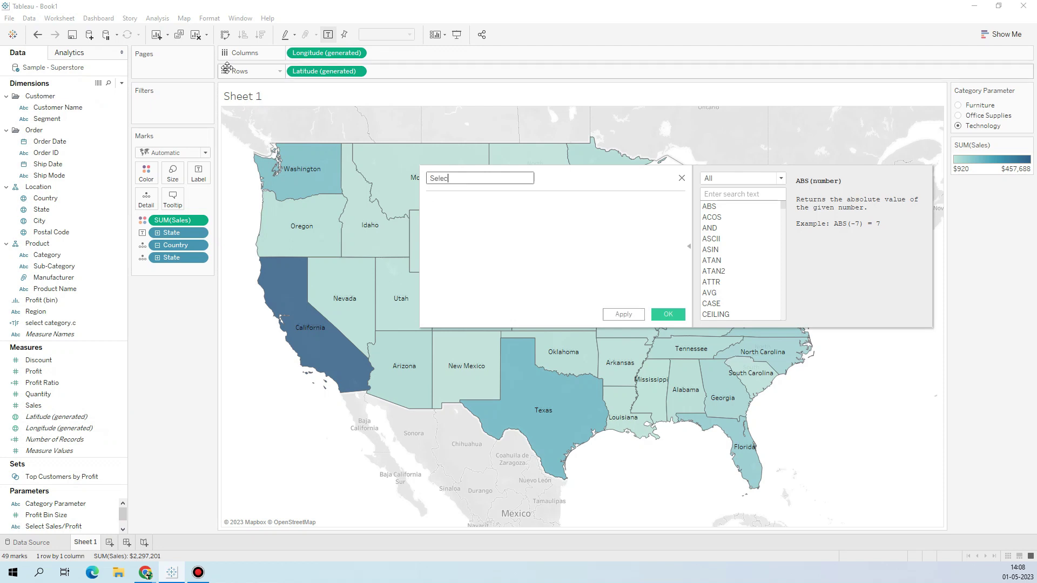
text(t Sales/Profit)
click(442, 212)
text(case)
key(Return)
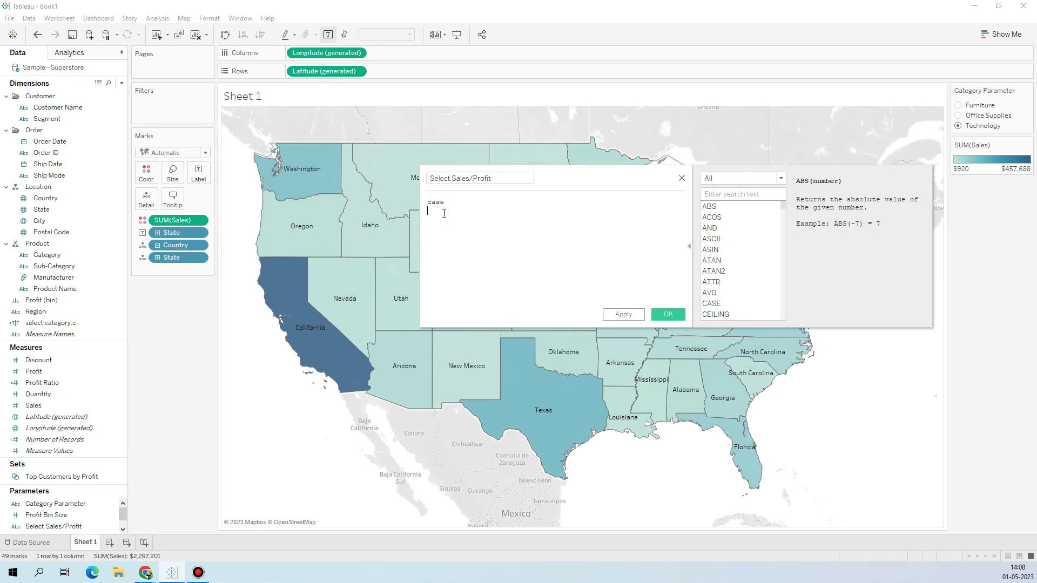
text(sel)
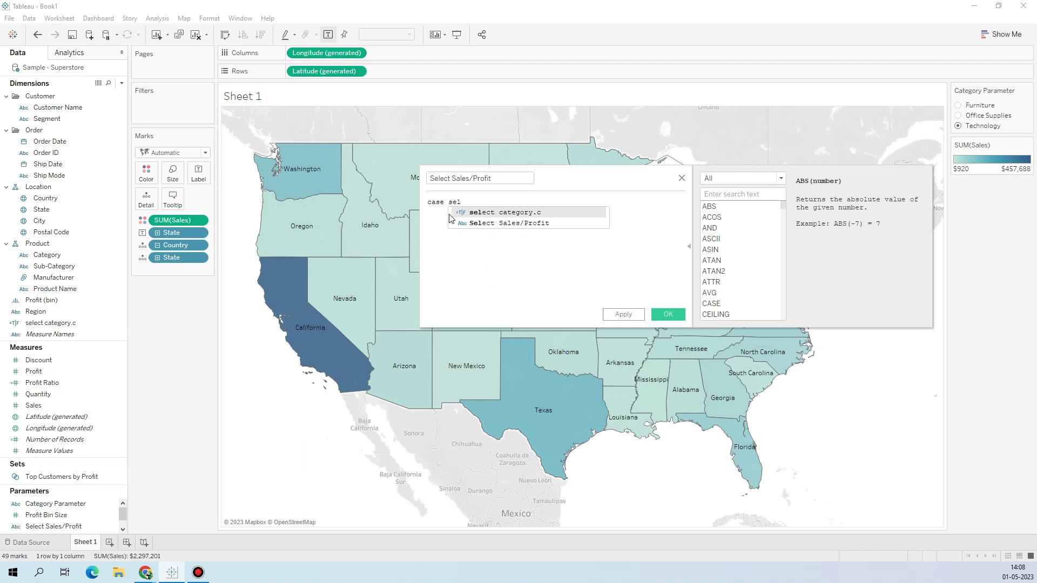
key(Down)
key(Return)
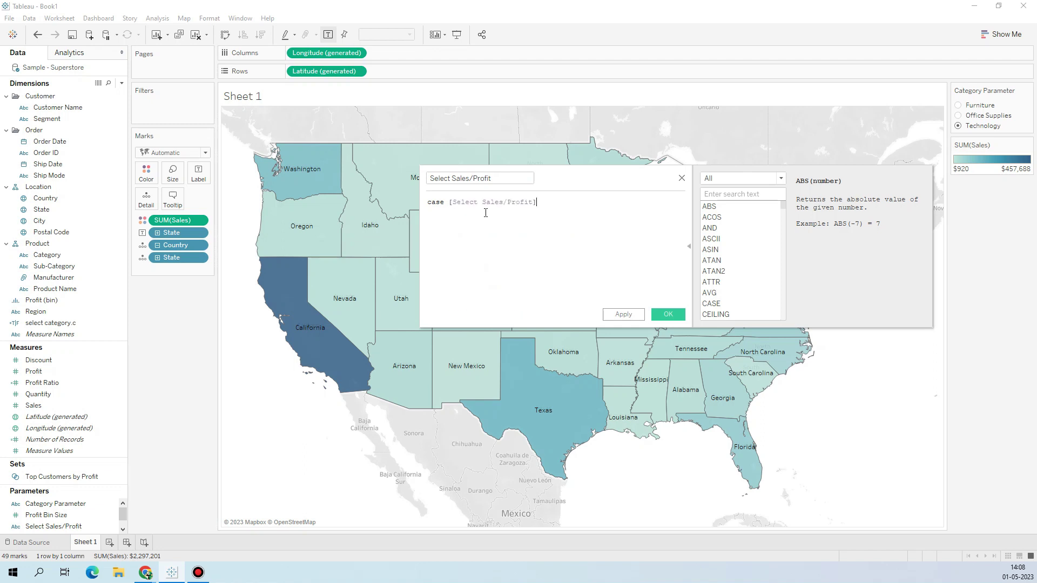
- Add the branch WHEN 'Sales' then SUM([Sales]) to the case formula
key(Return)
text(whe)
key(Return)
text('Sales)
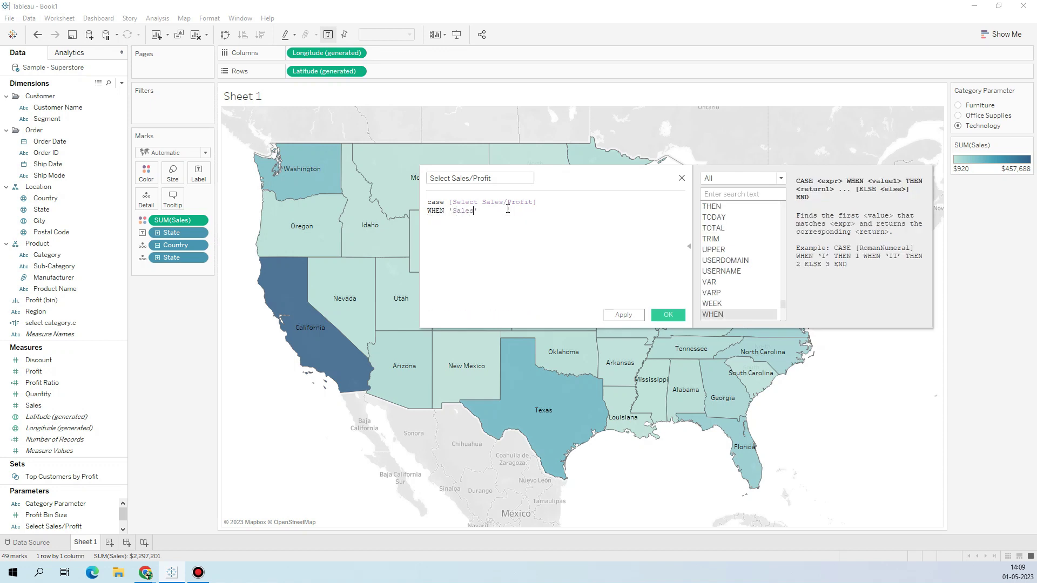
text(' then sum)
key(Return)
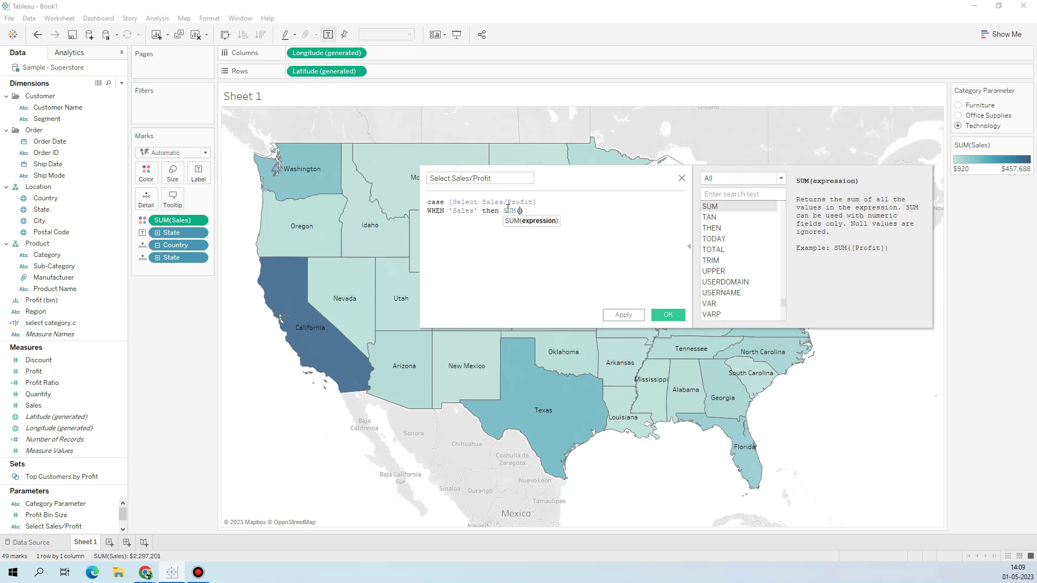
text(sal)
key(Return)
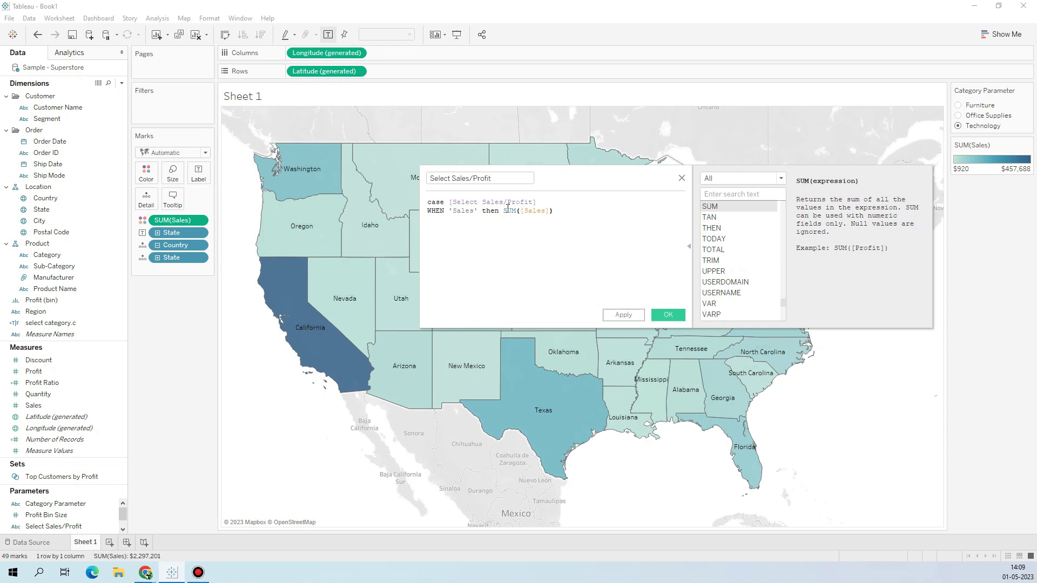
- Add the branch when 'profit' then SUM([Profit]) on a new line of the case formula
key(Return)
text(ehr)
key(BackSpace)
text(when 'Profit then su)
key(Return)
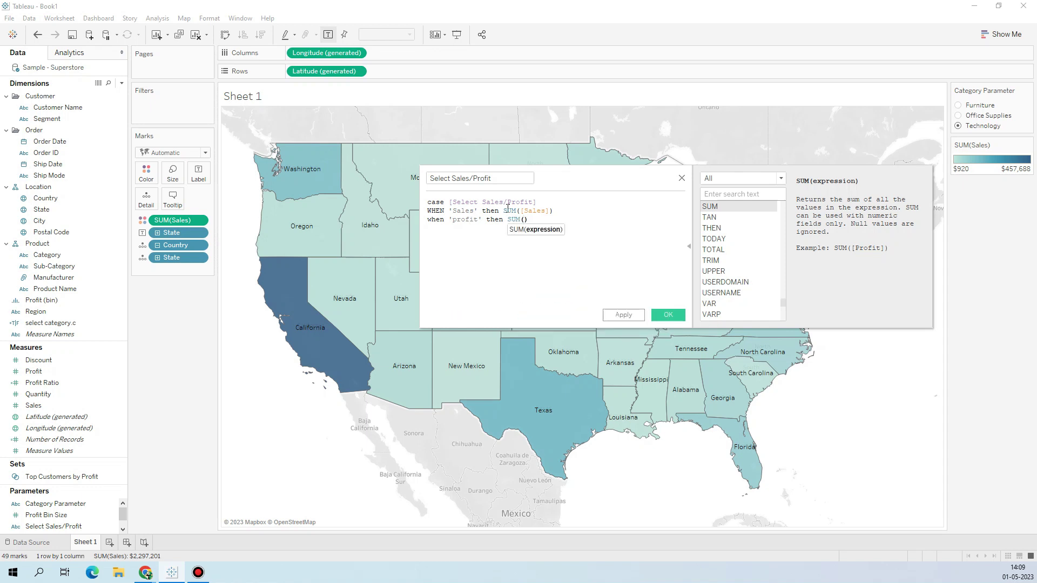
text([pro)
key(Return)
- Close the case formula with END and apply the calculation
key(Return)
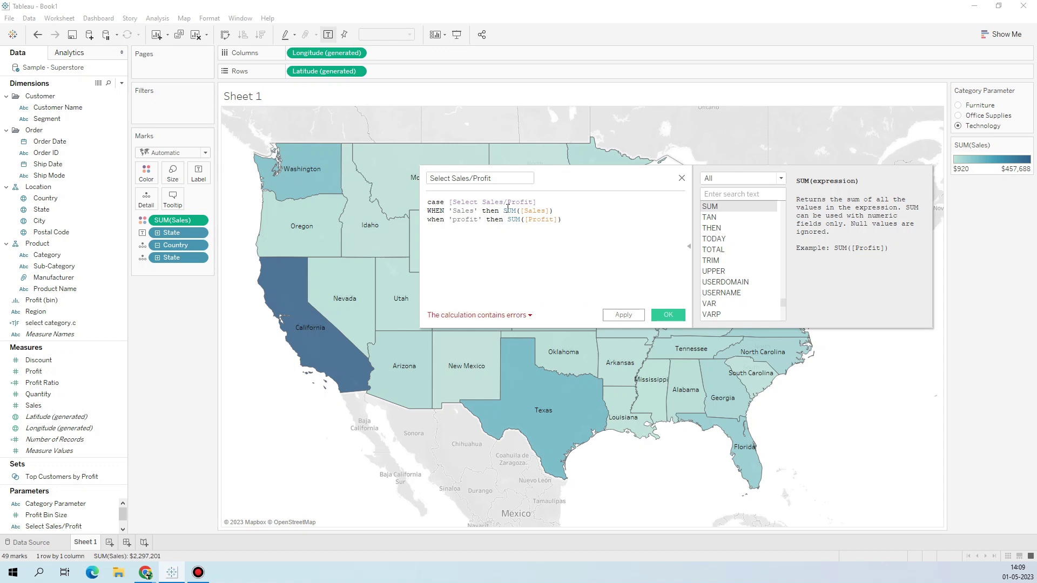
text(END)
key(Return)
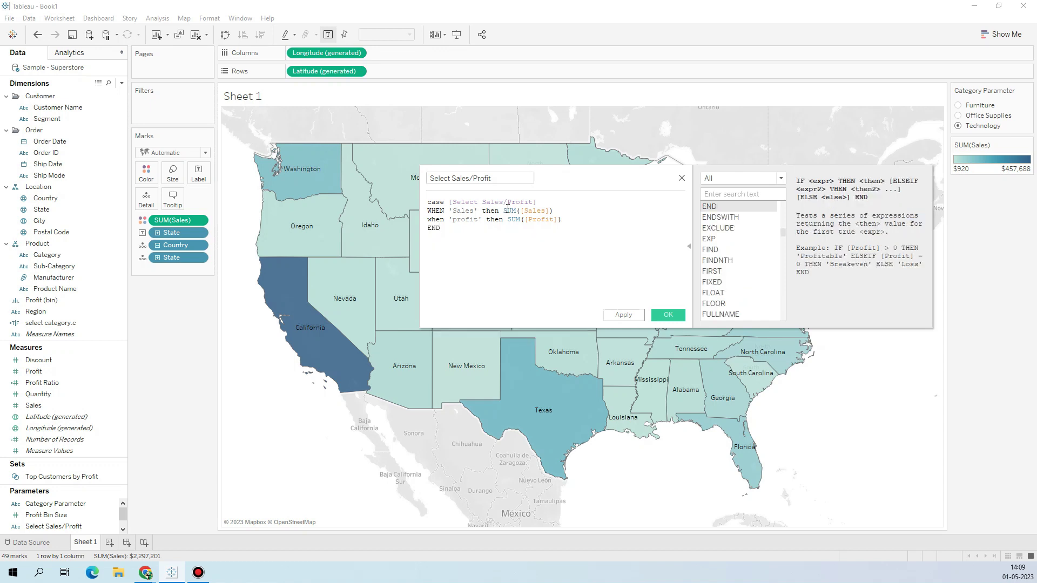
key(Return)
click(624, 314)
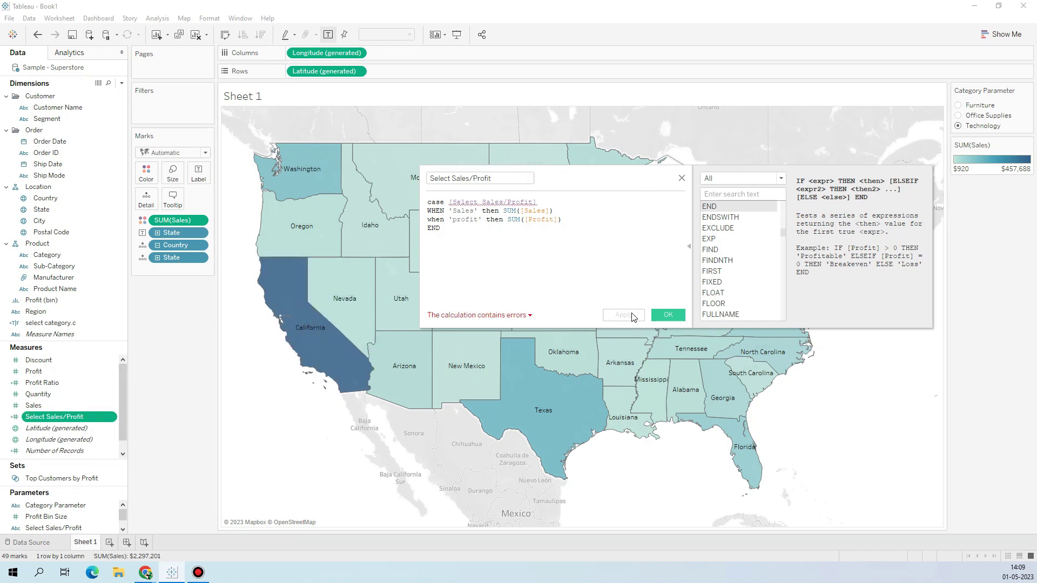
- Check the formula's field reference and error details, and close the calculated field with its formula kept
click(458, 236)
click(498, 202)
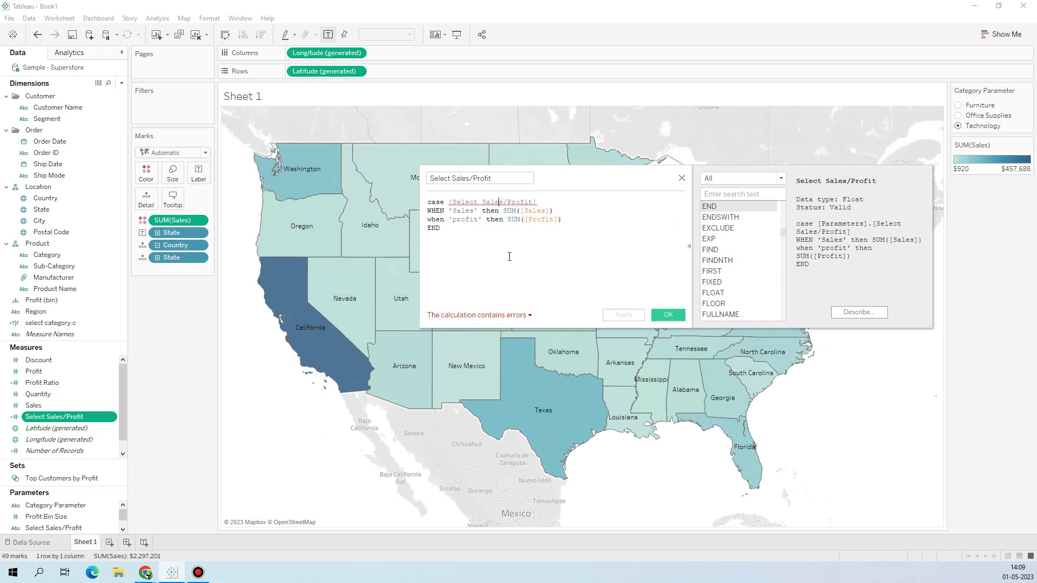
click(516, 315)
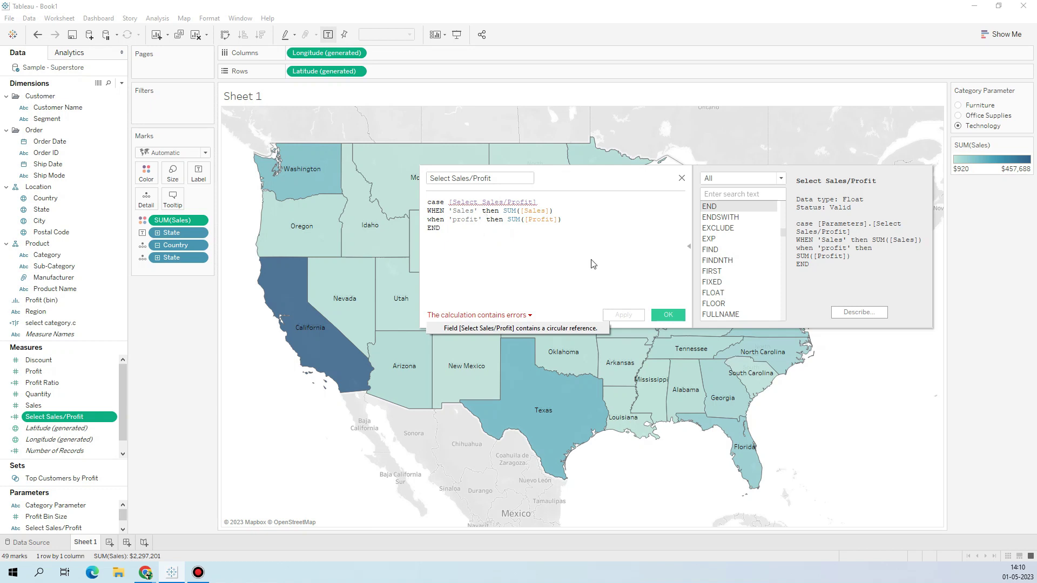
click(669, 313)
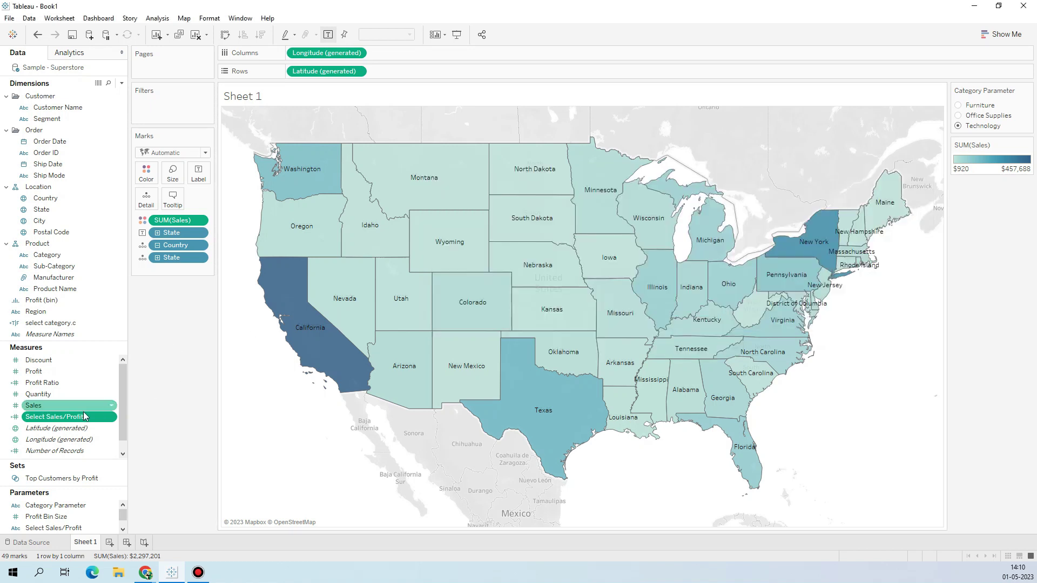
- Color the state map by the Select Sales/Profit measure and show the control of the Select Sales/Profit parameter
drag(73, 420, 150, 181)
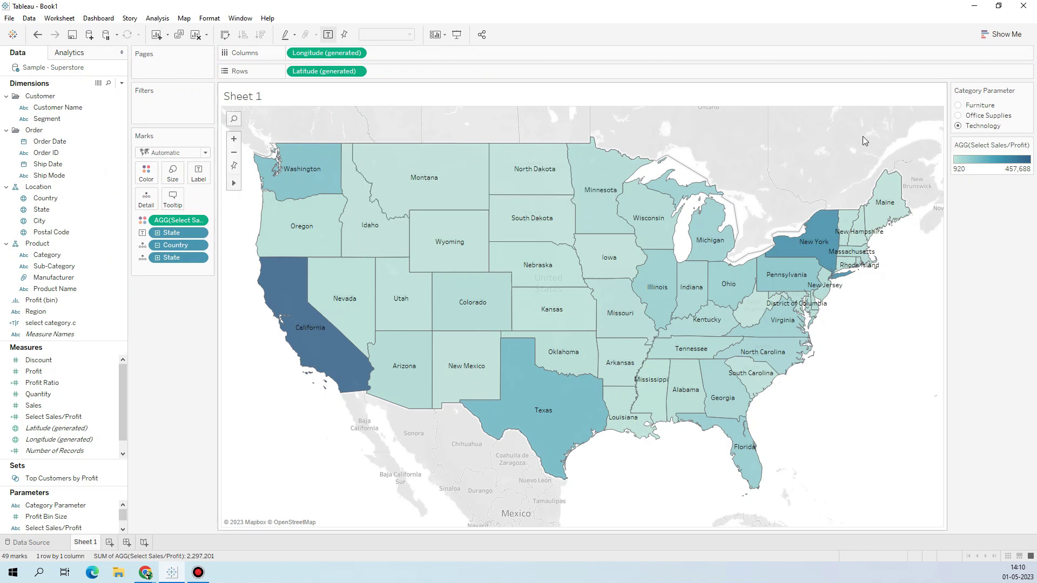
right_click(64, 527)
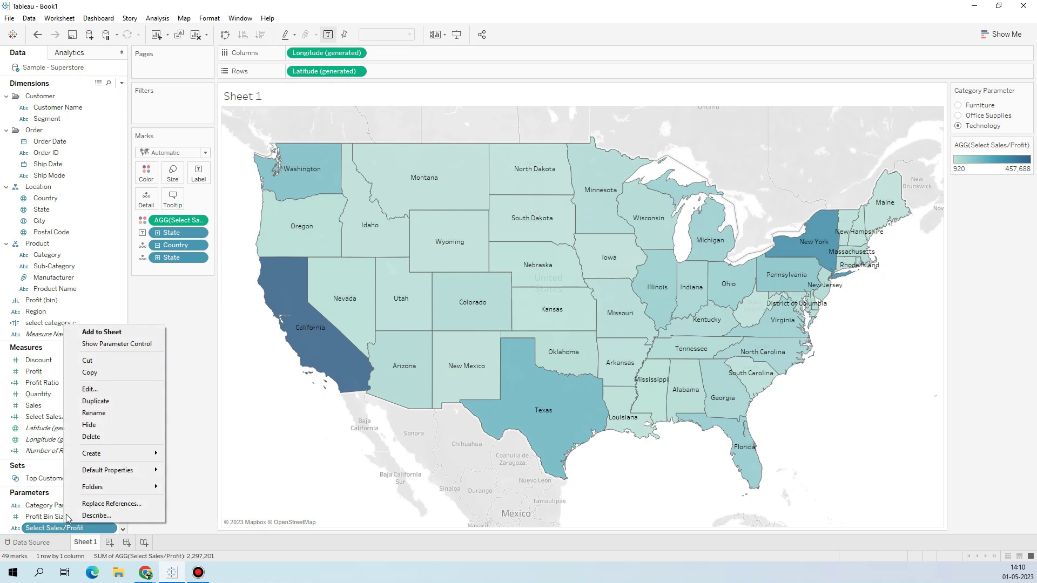
click(115, 344)
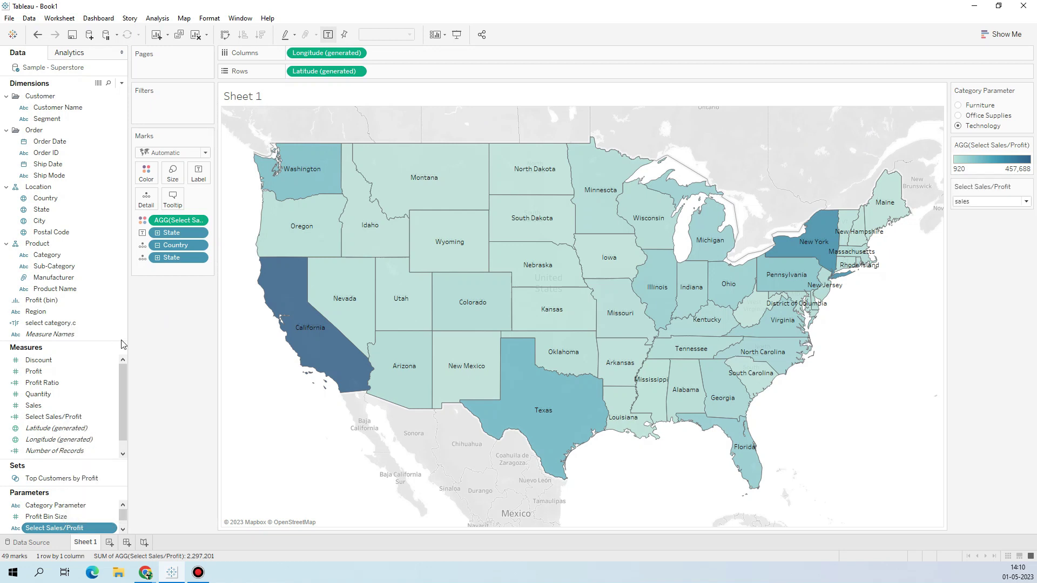
- Try the Select Sales/Profit parameter on the map by switching it to Profit and back to sales
click(1026, 202)
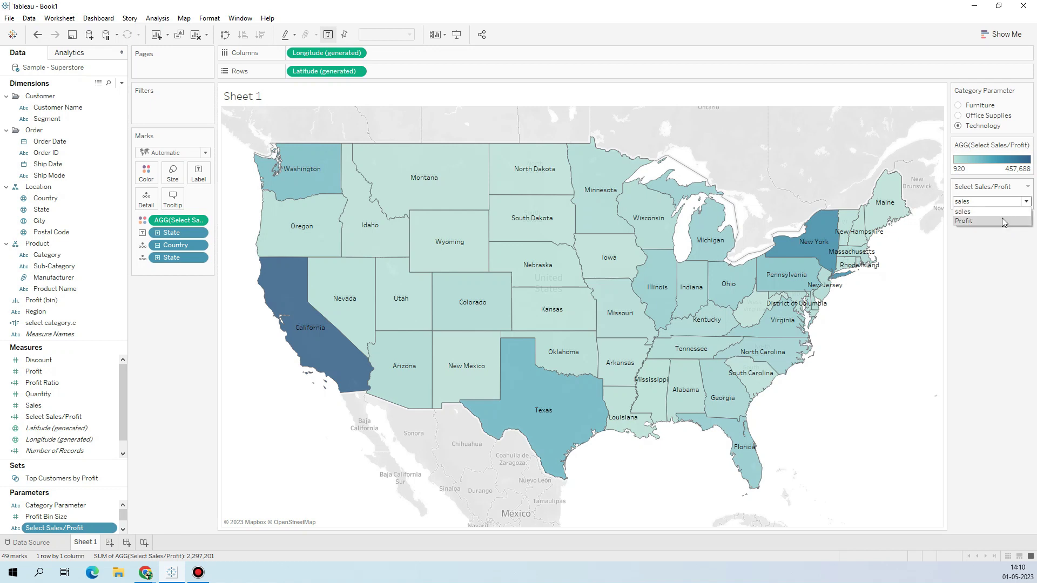
click(1003, 218)
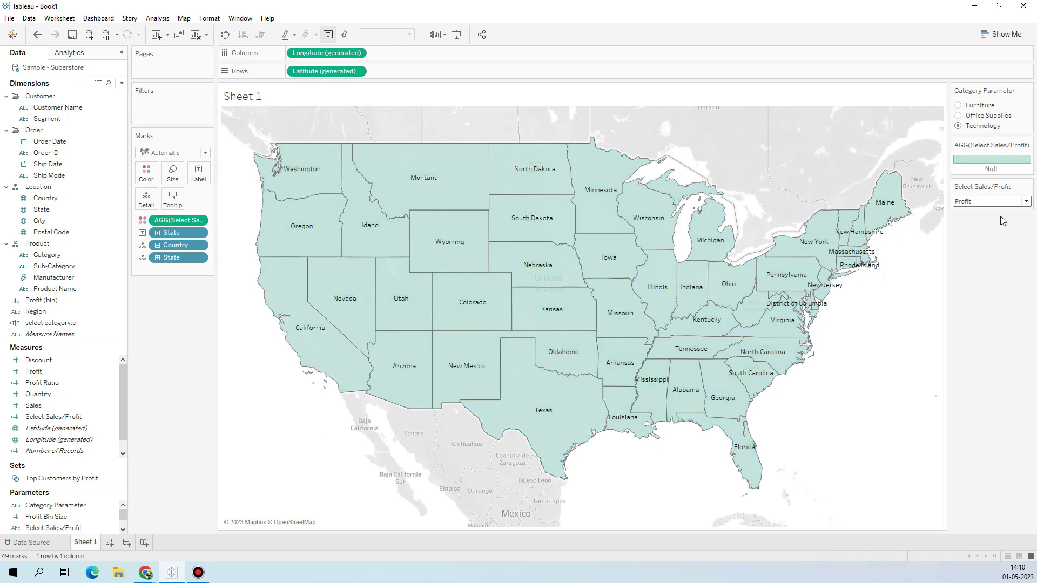
click(1026, 202)
click(1007, 218)
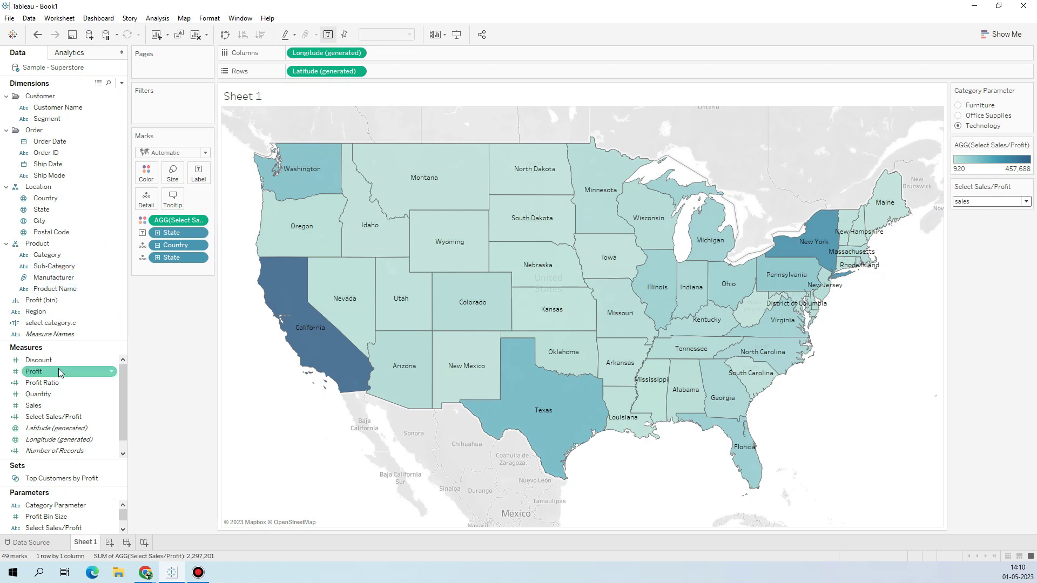
- Label the states with the Select Sales/Profit measure instead of the State names, and set the Select Sales/Profit parameter to Profit
drag(54, 416, 199, 176)
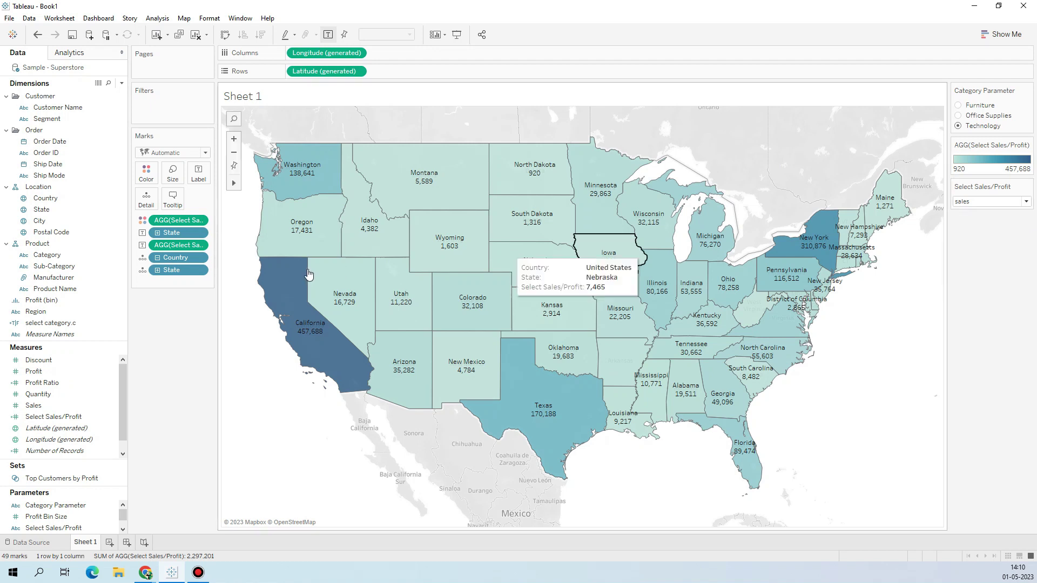
drag(177, 235, 161, 354)
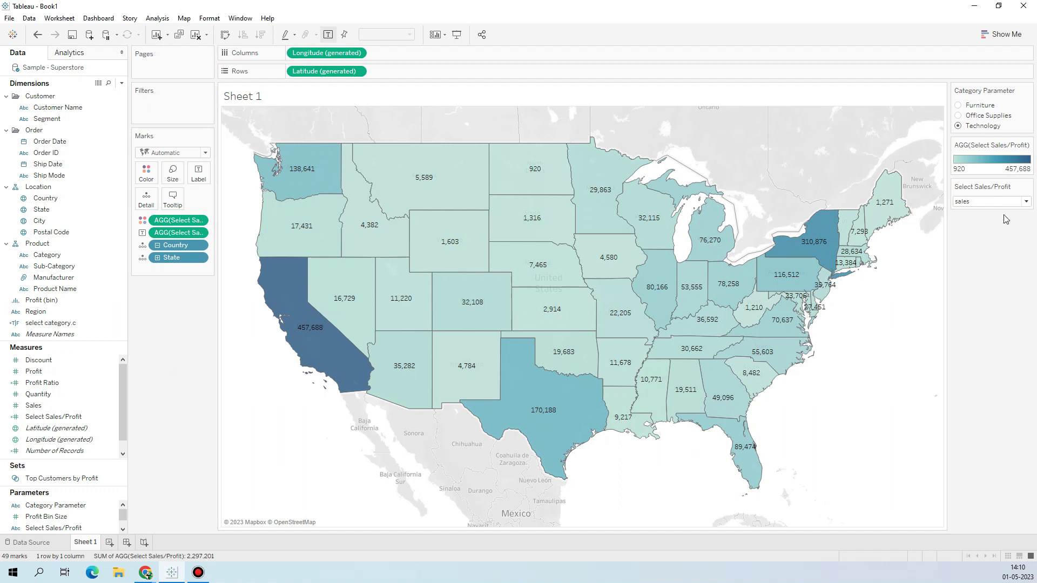
click(1026, 201)
click(994, 221)
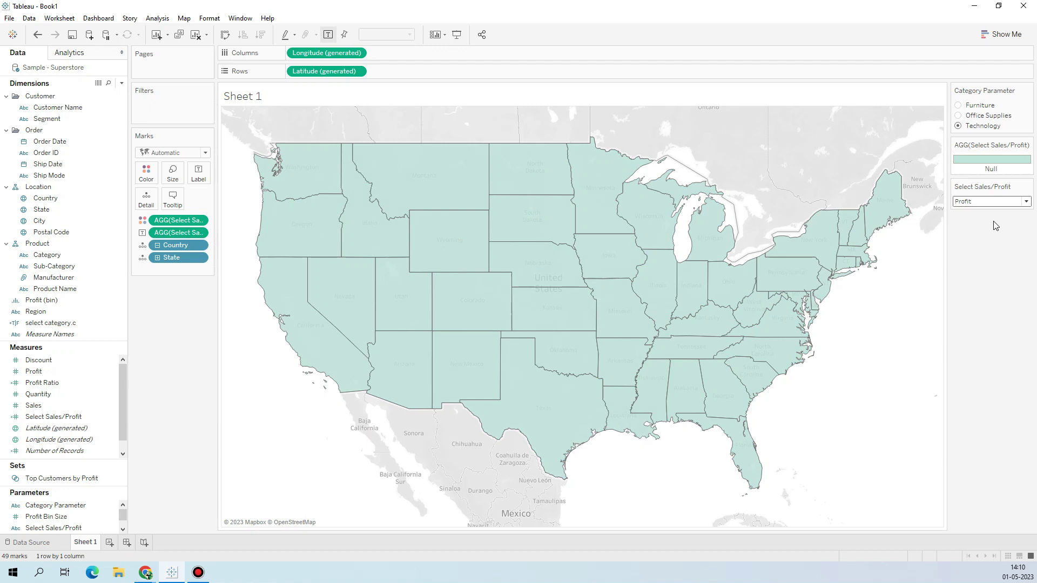
- Check the spelling of the list values in the Select Sales/Profit parameter's settings, and close them without changes
click(46, 301)
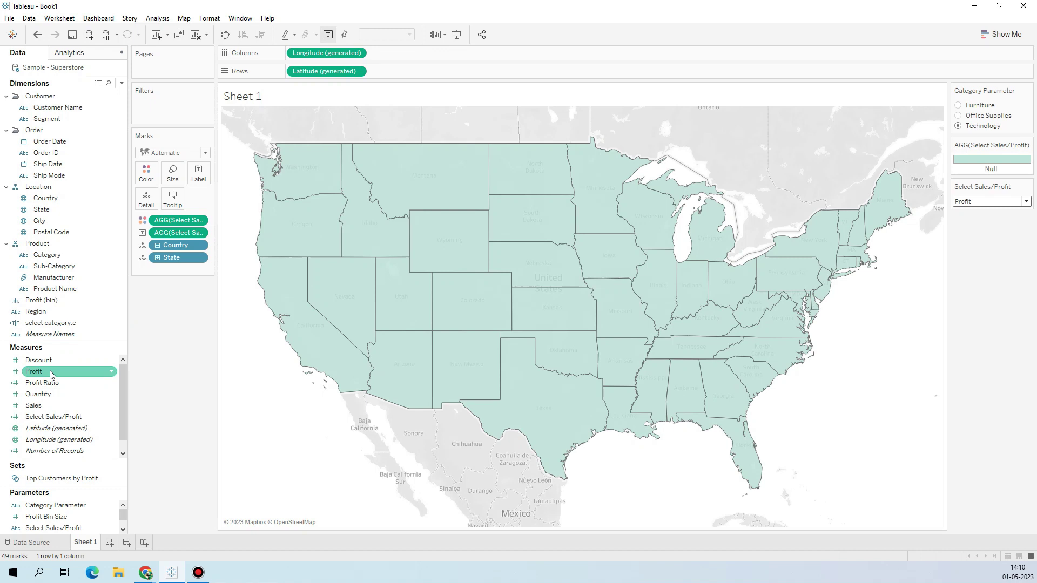
right_click(76, 523)
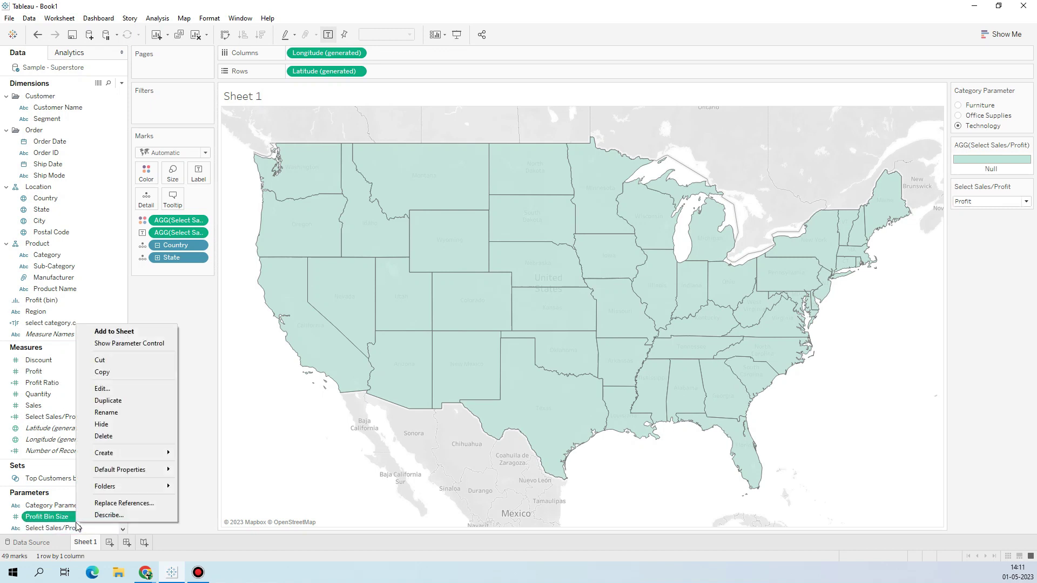
click(66, 528)
right_click(66, 528)
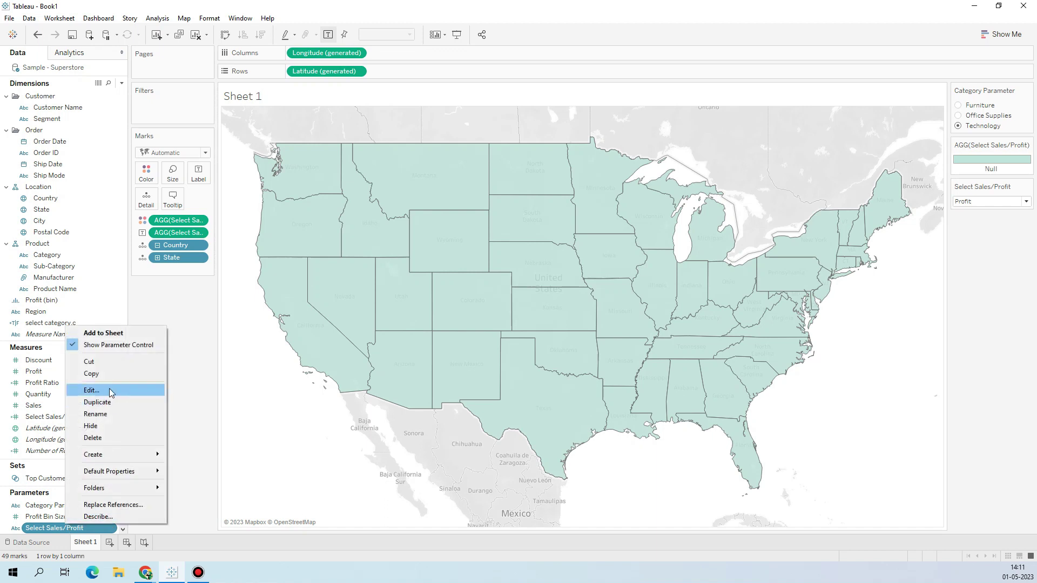
click(109, 388)
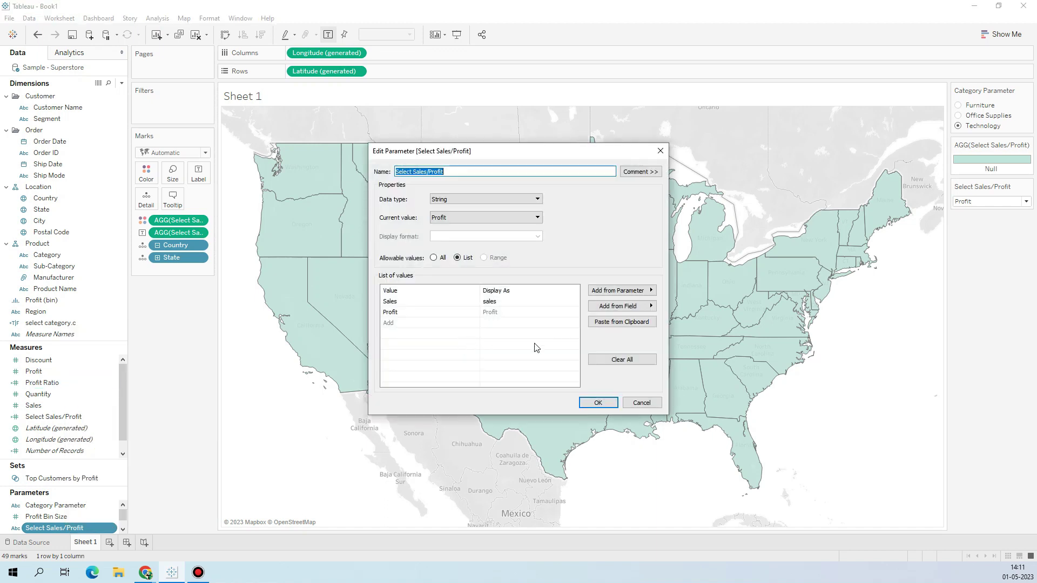
click(640, 403)
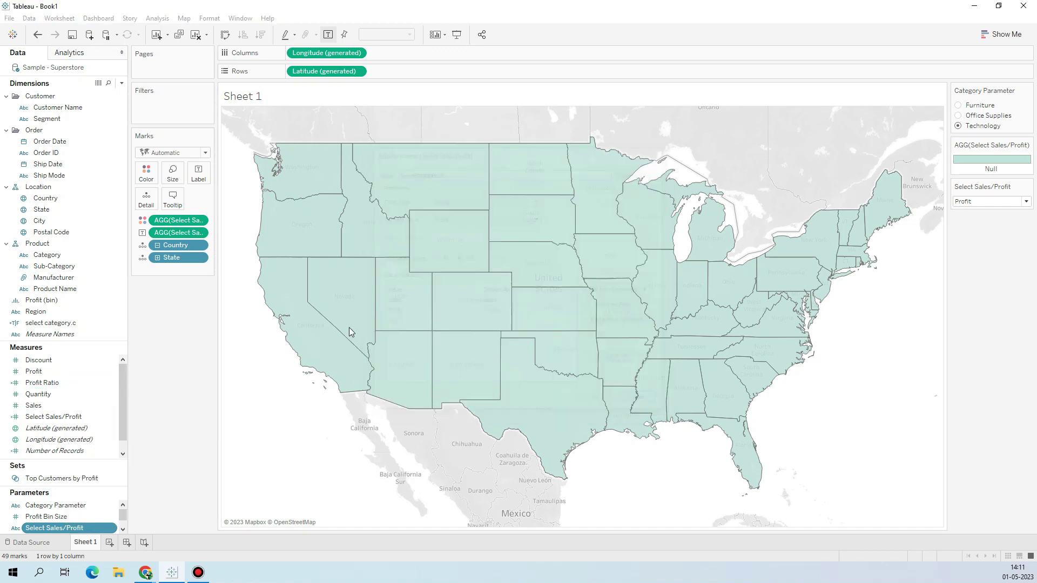
- Edit the Select Sales/Profit calculated field so its second branch reads when 'Profit' with a capital P, and save the formula
click(83, 418)
right_click(82, 421)
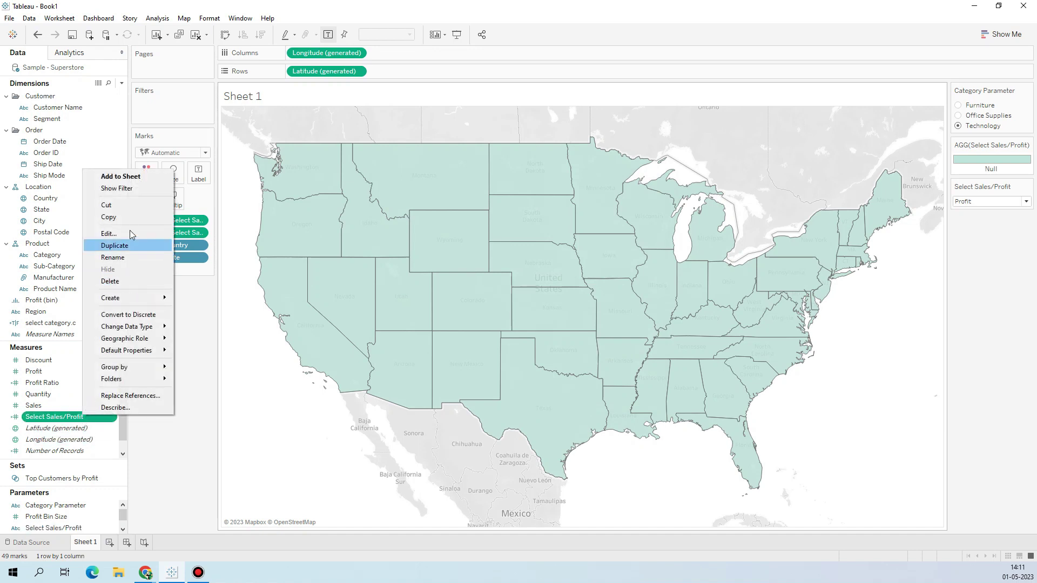
click(111, 244)
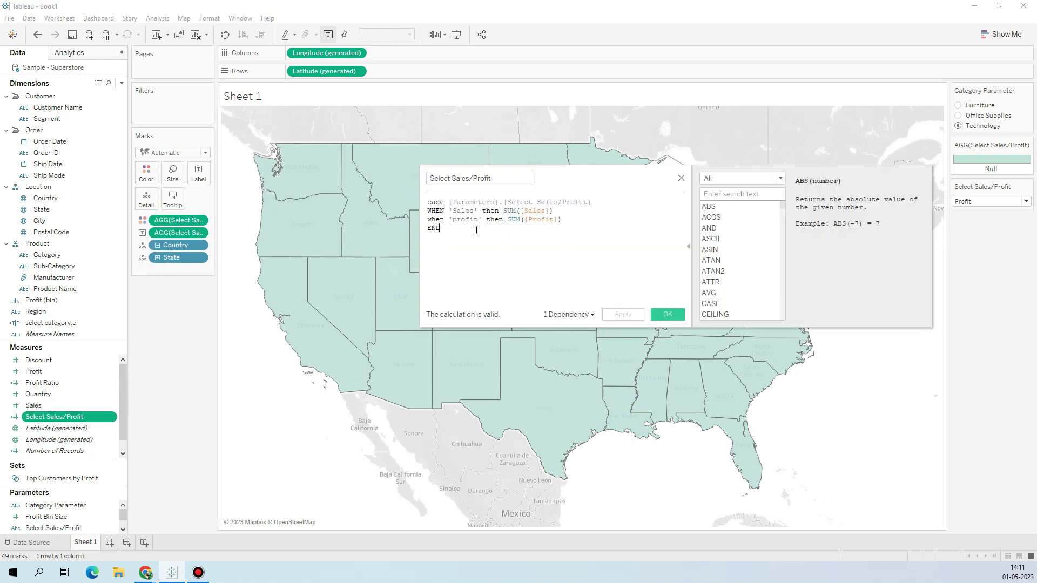
click(456, 219)
text(P)
click(675, 321)
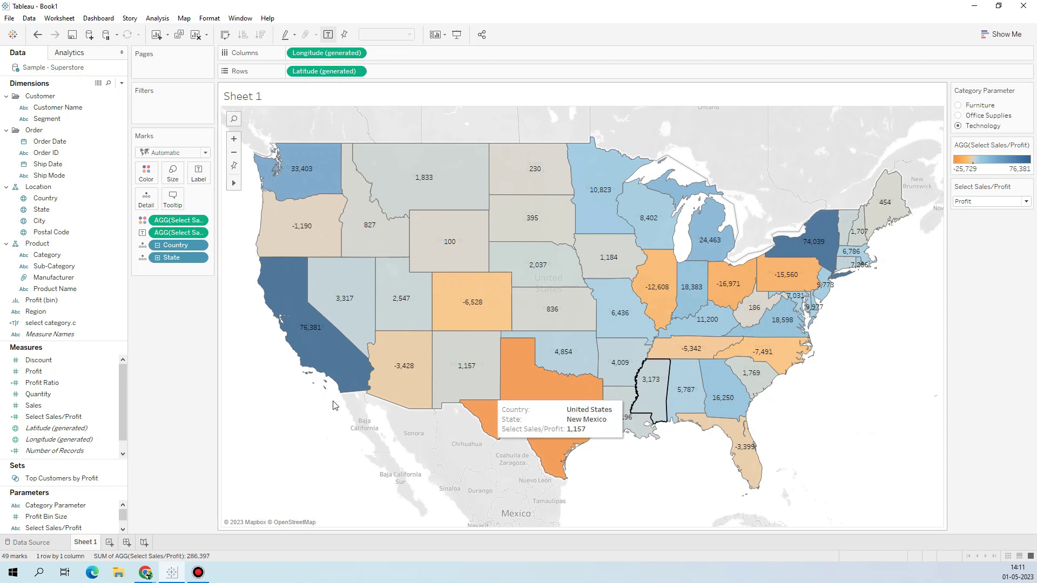
- Switch the map to sales with the Select Sales/Profit parameter
click(1026, 201)
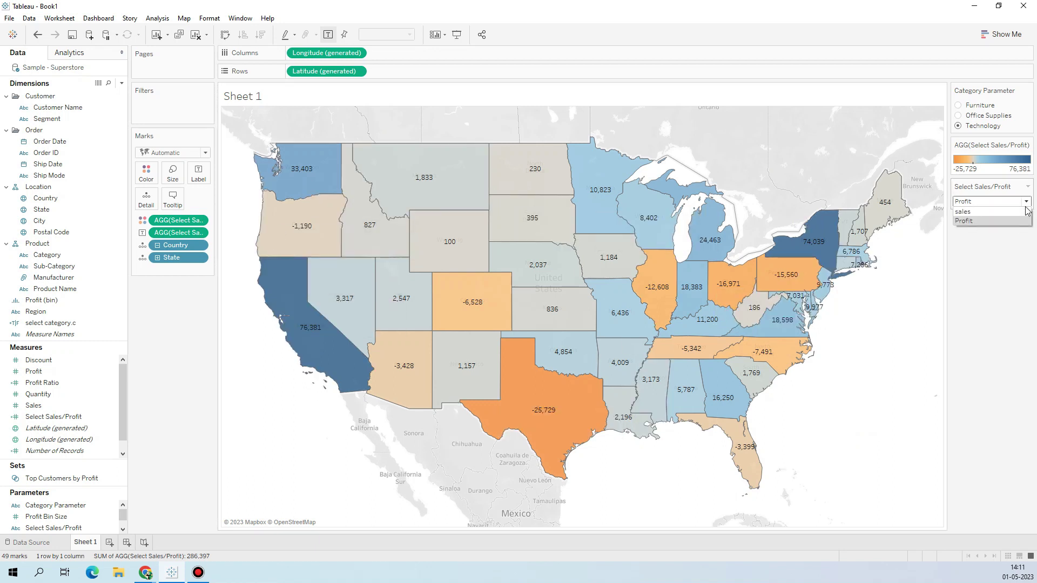
click(1014, 213)
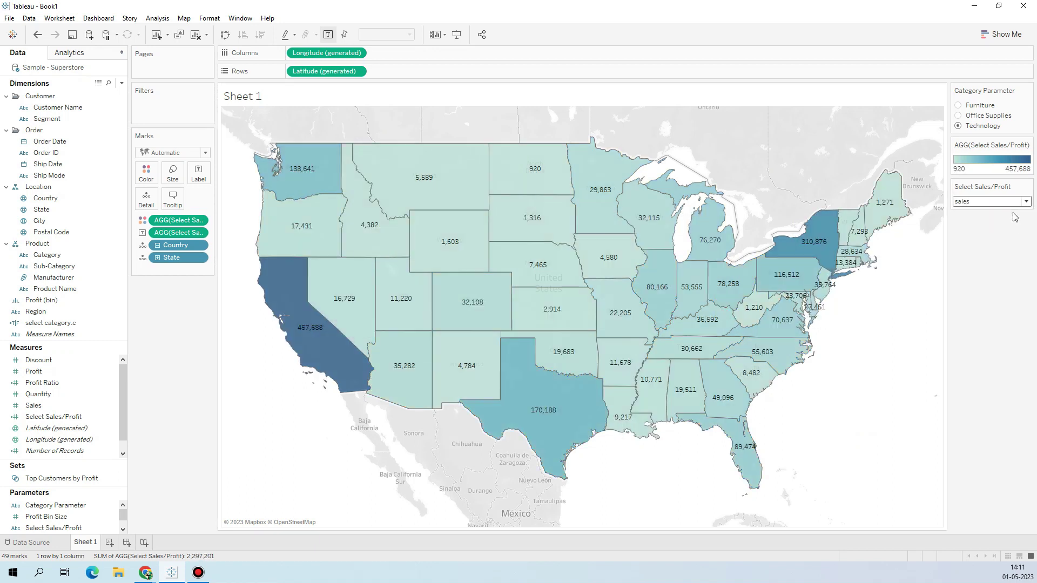